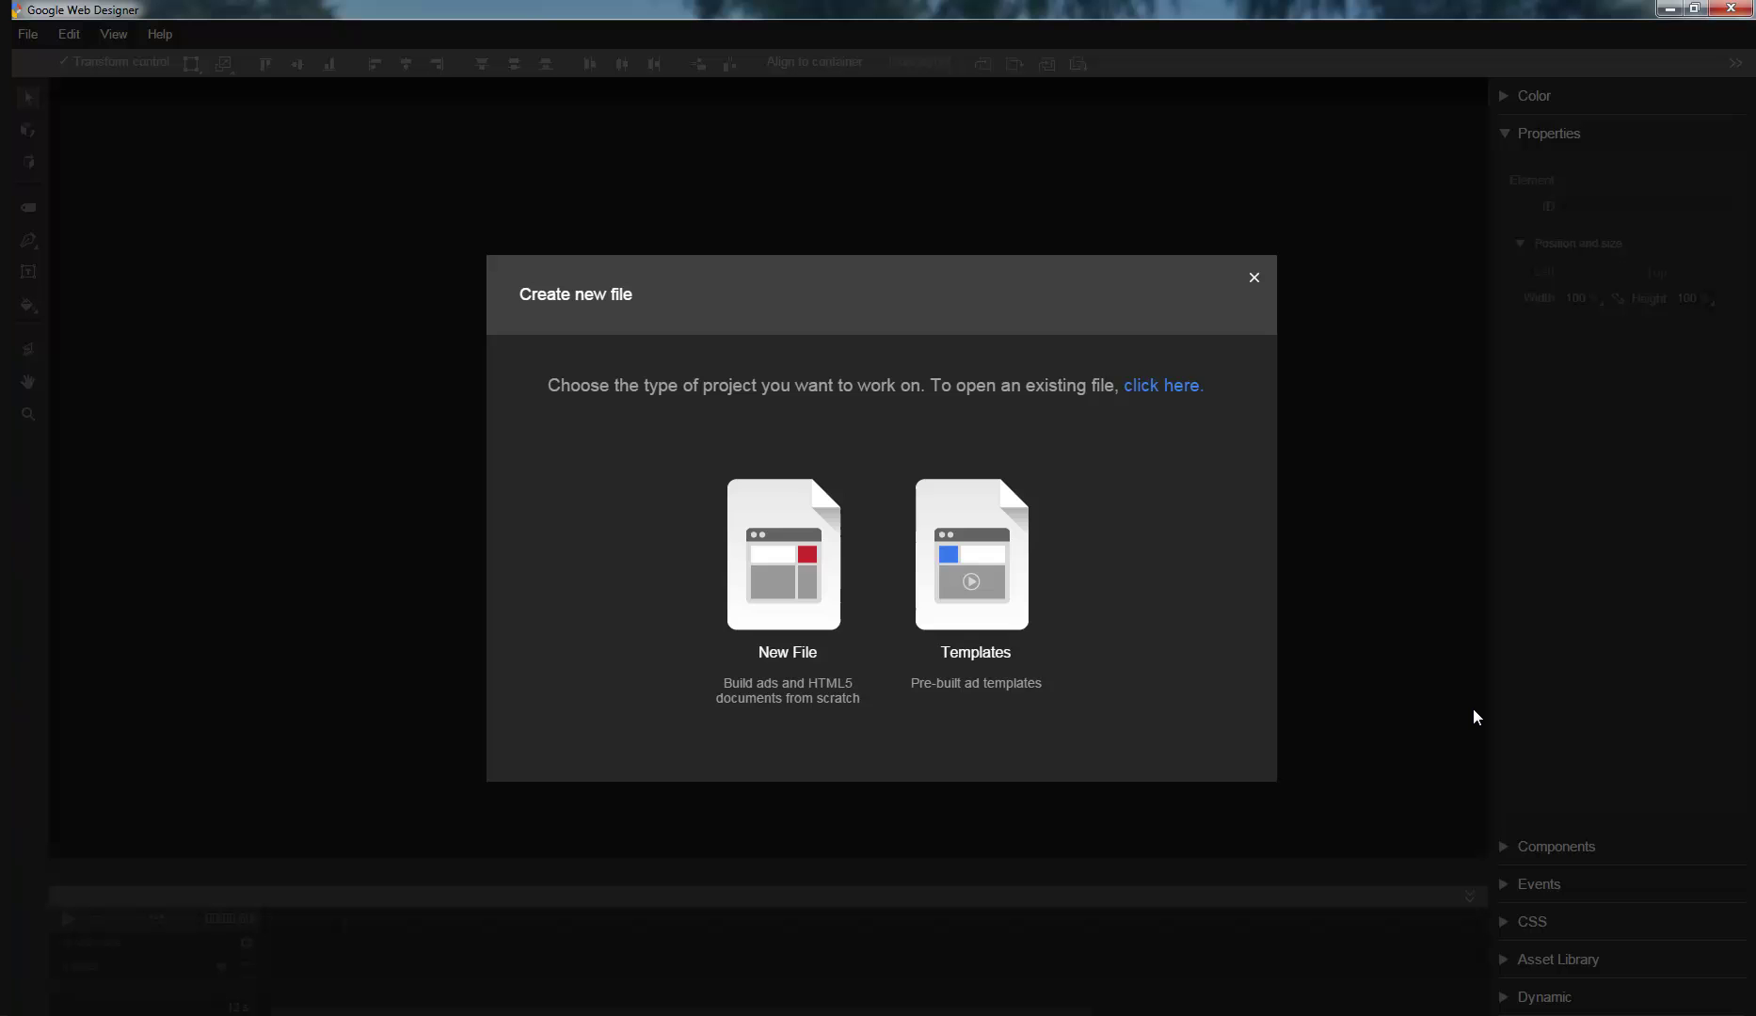
# Open BadAnim.html from the Demo L > BadAnim folder
pyautogui.click(1148, 387)
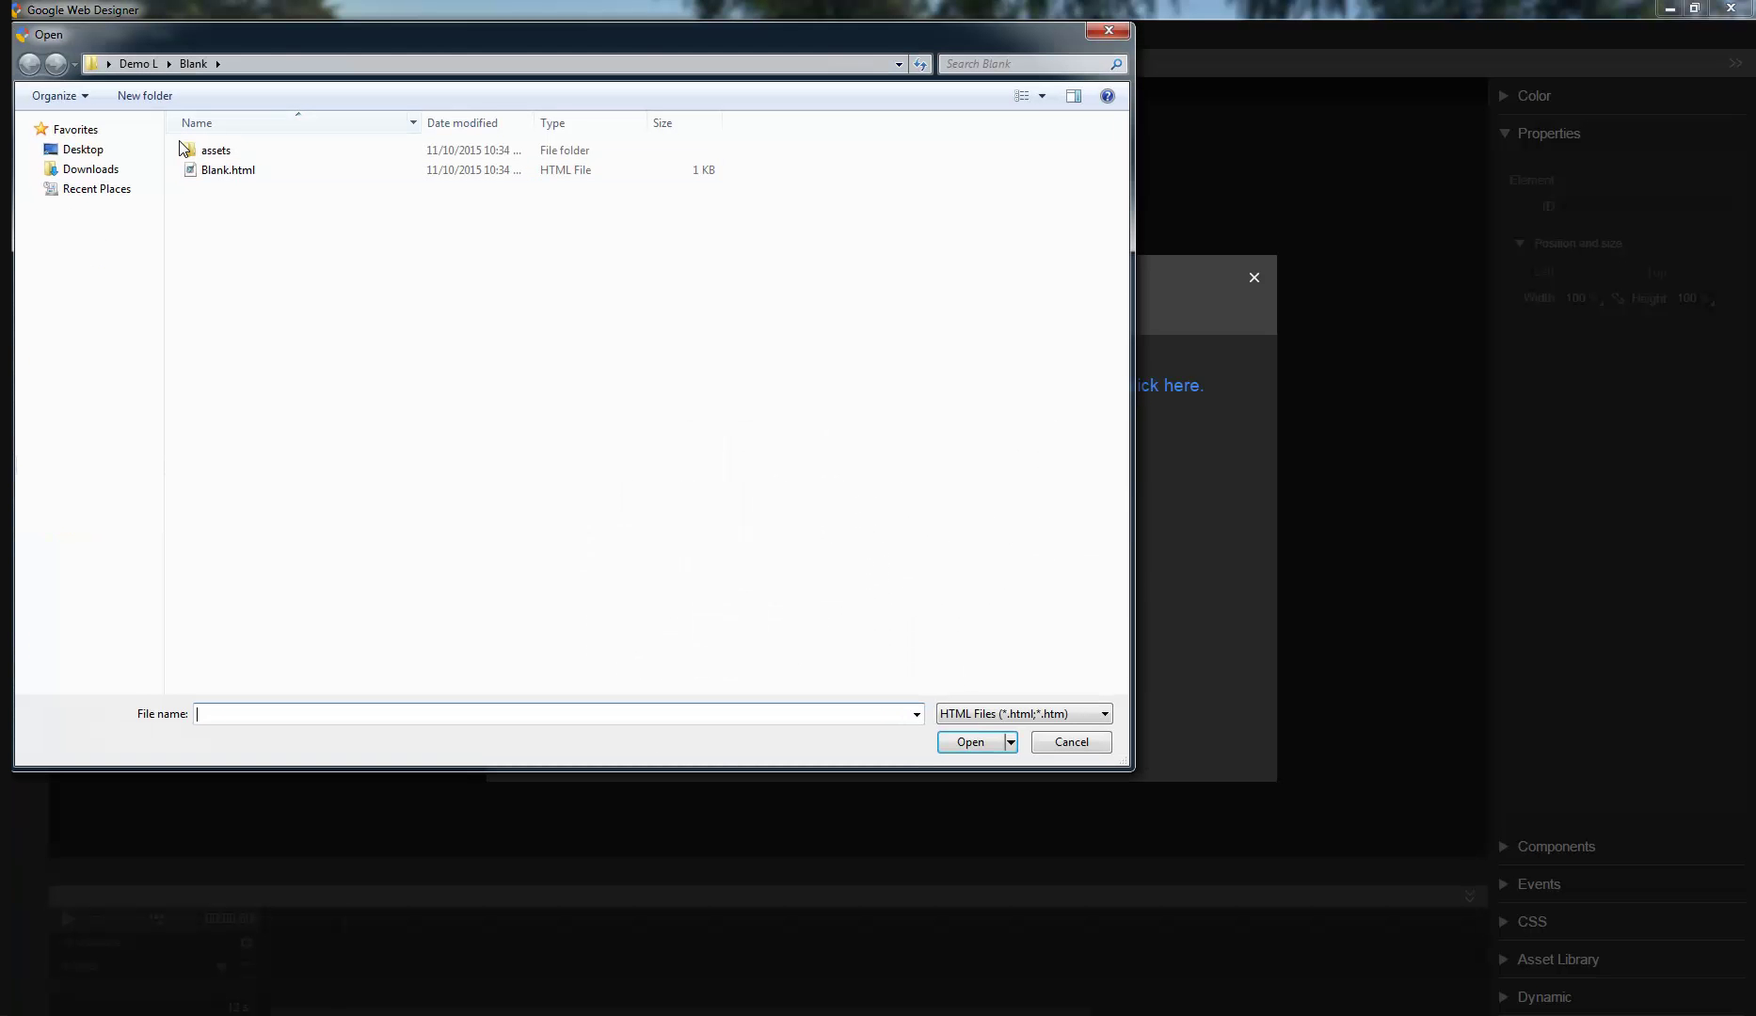
pyautogui.click(139, 63)
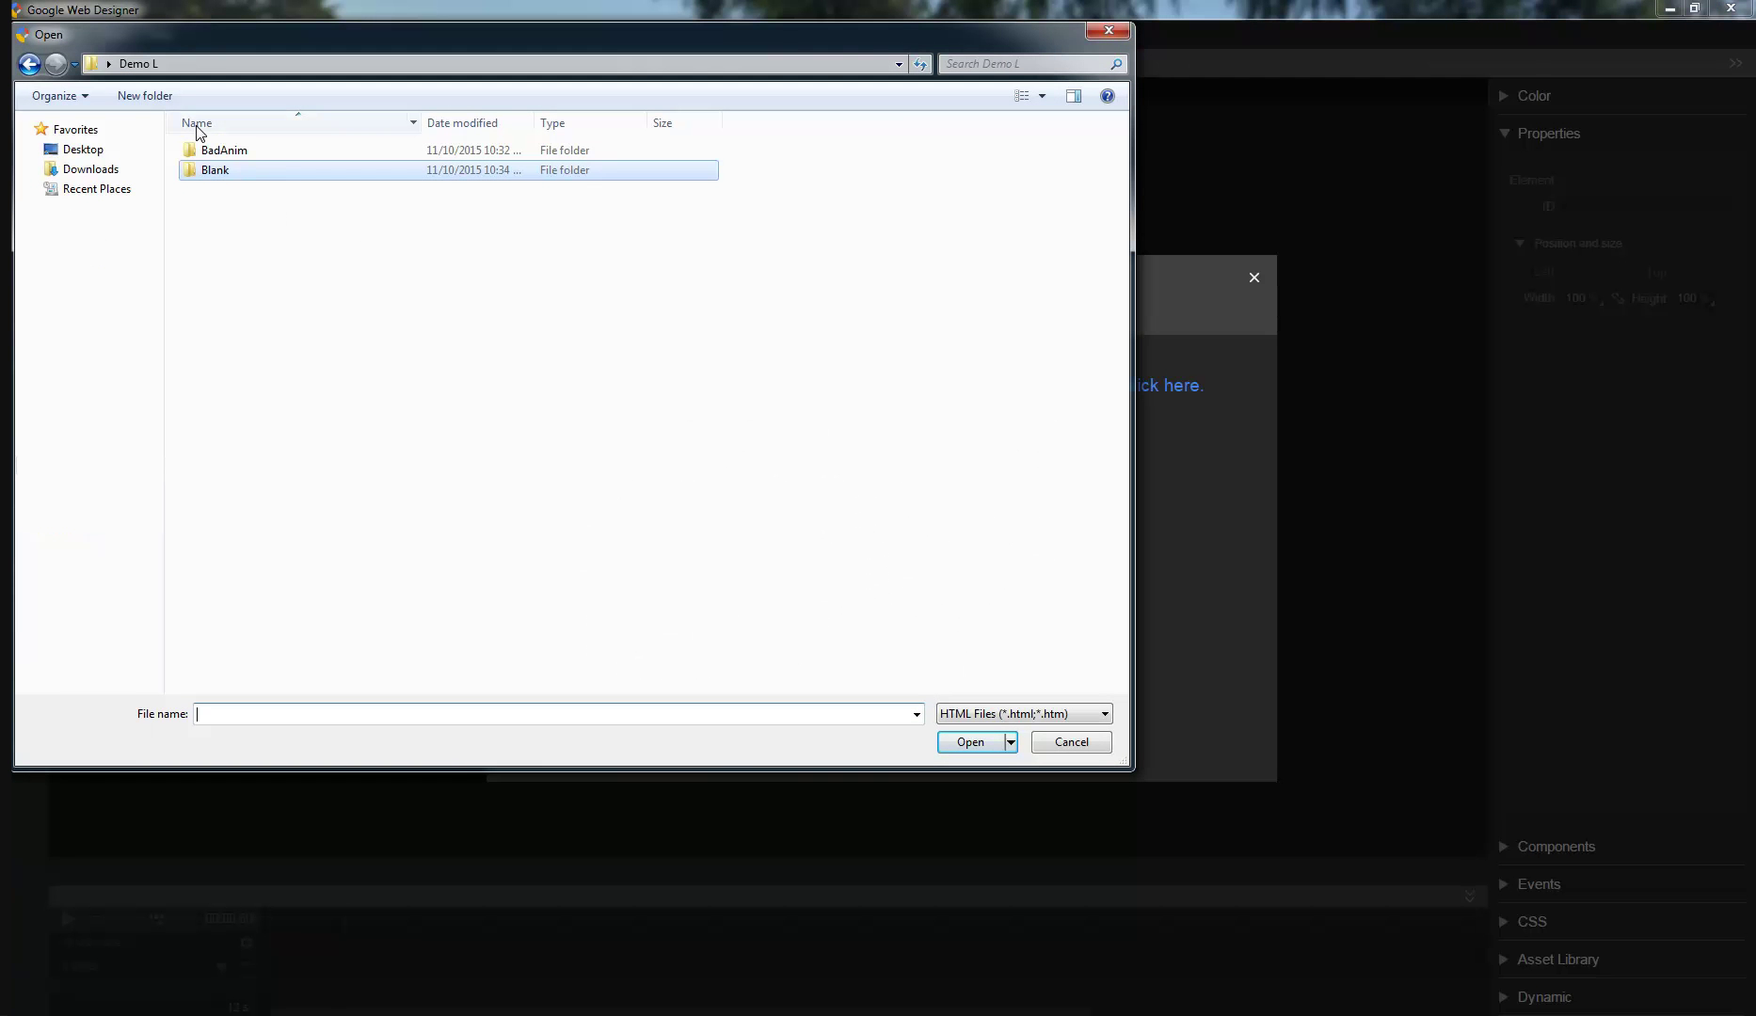
pyautogui.doubleClick(224, 150)
pyautogui.doubleClick(222, 170)
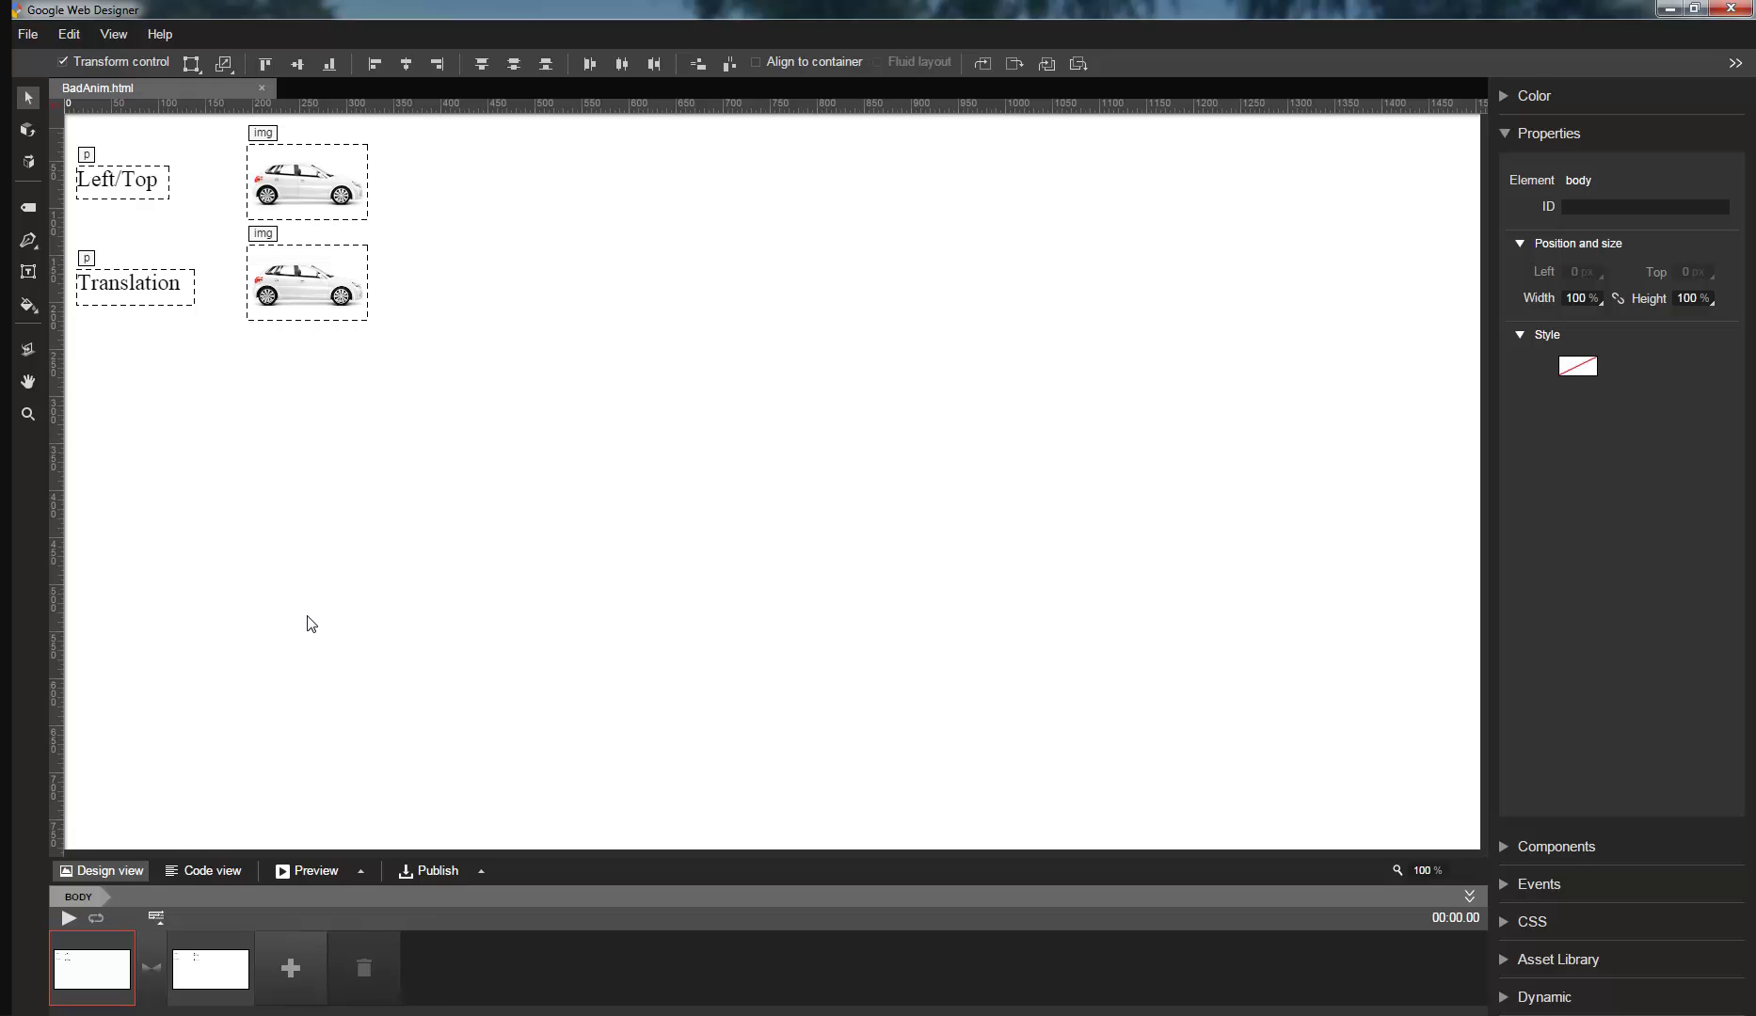
# Preview the two car animations, then zoom the stage to 300%
pyautogui.click(69, 918)
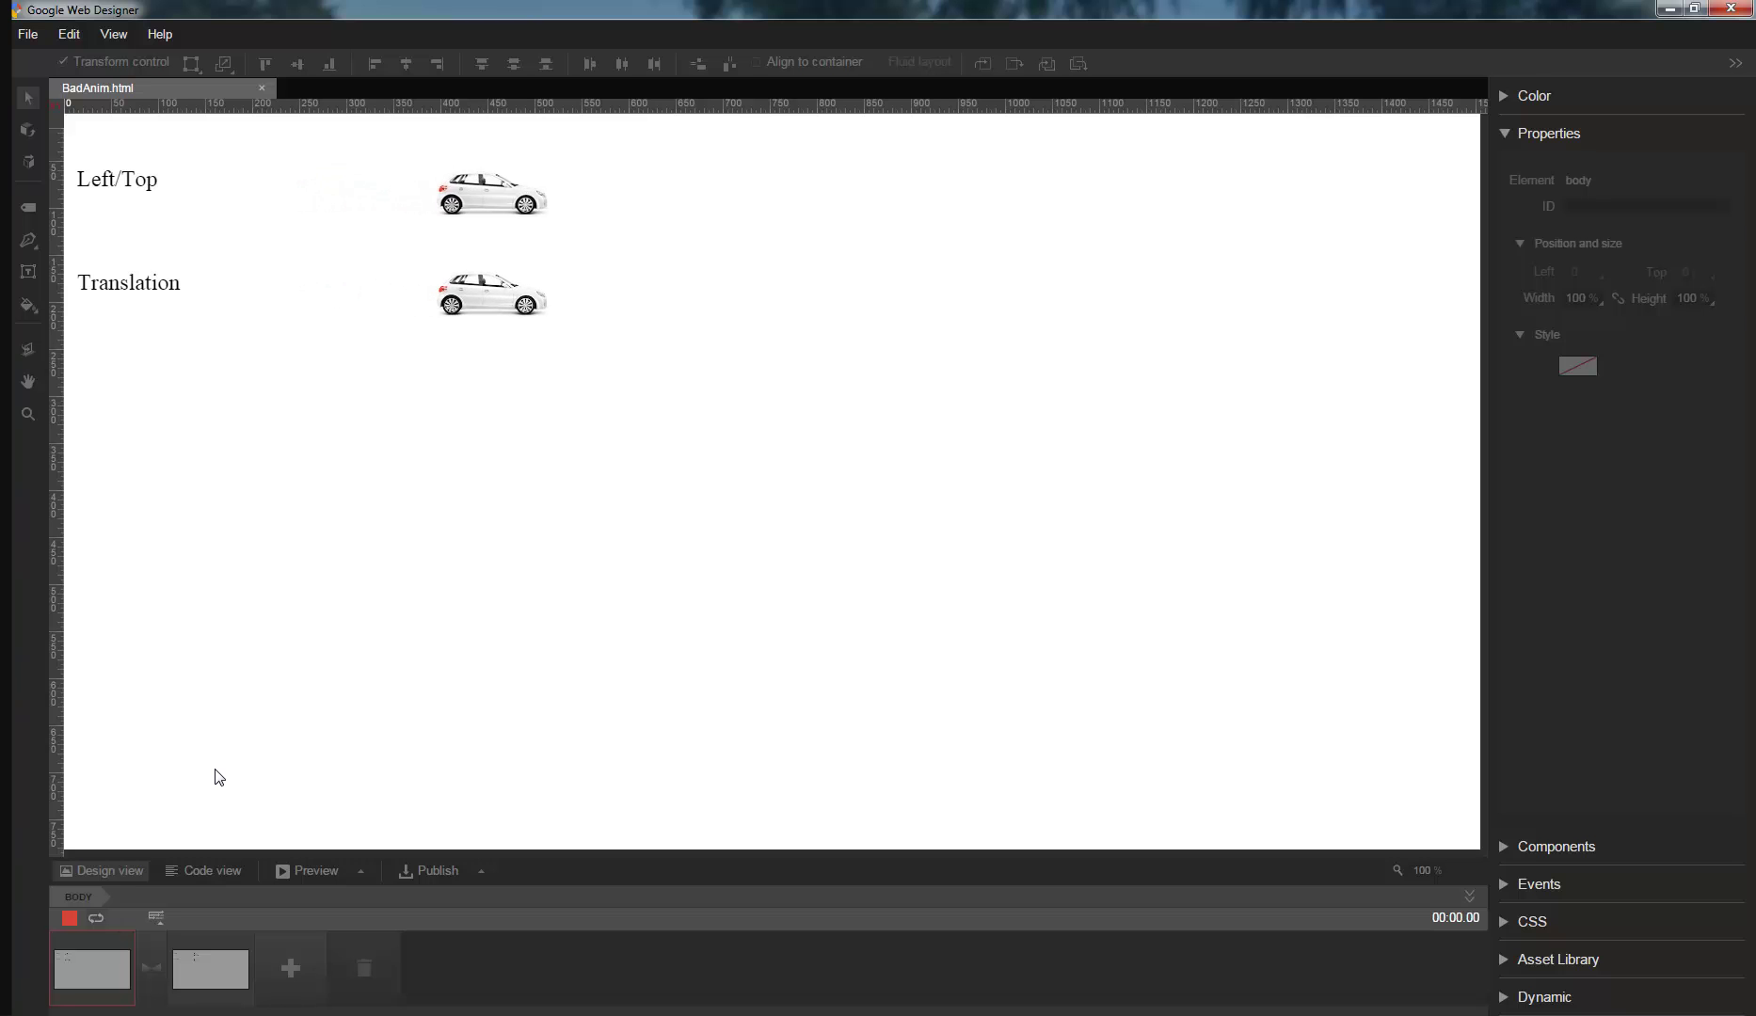
pyautogui.click(72, 919)
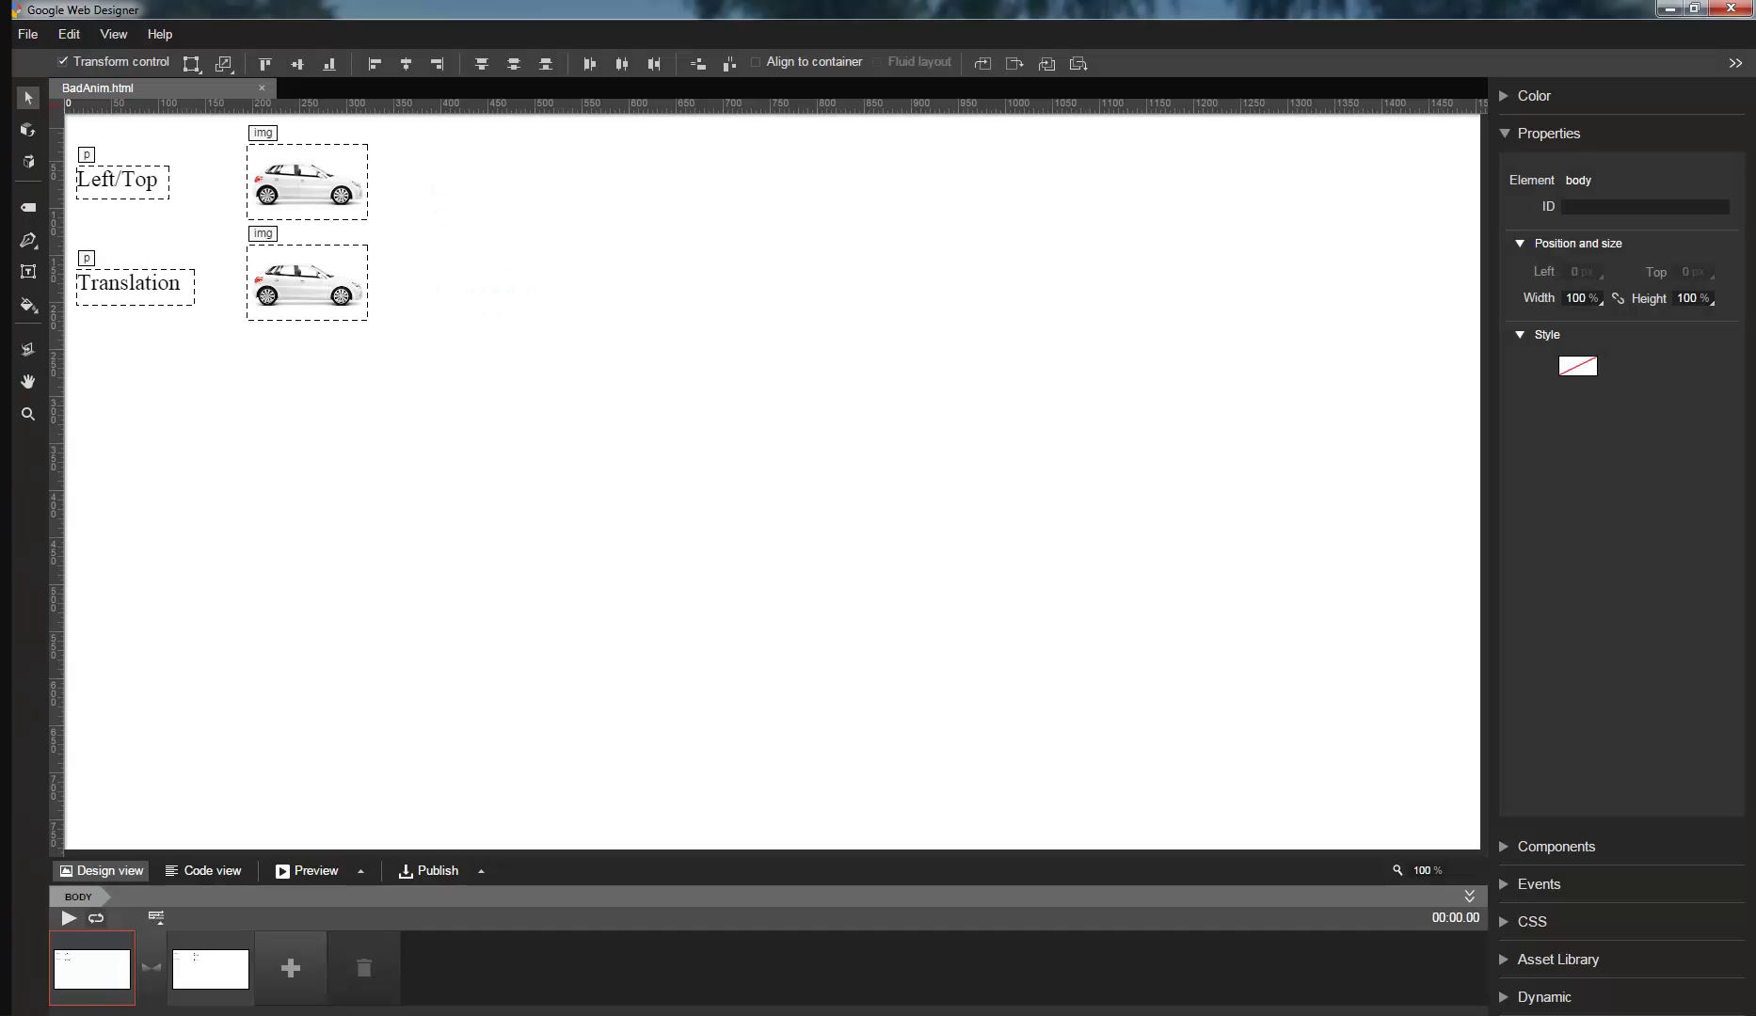
pyautogui.click(1421, 872)
pyautogui.write('300')
pyautogui.press('Return')
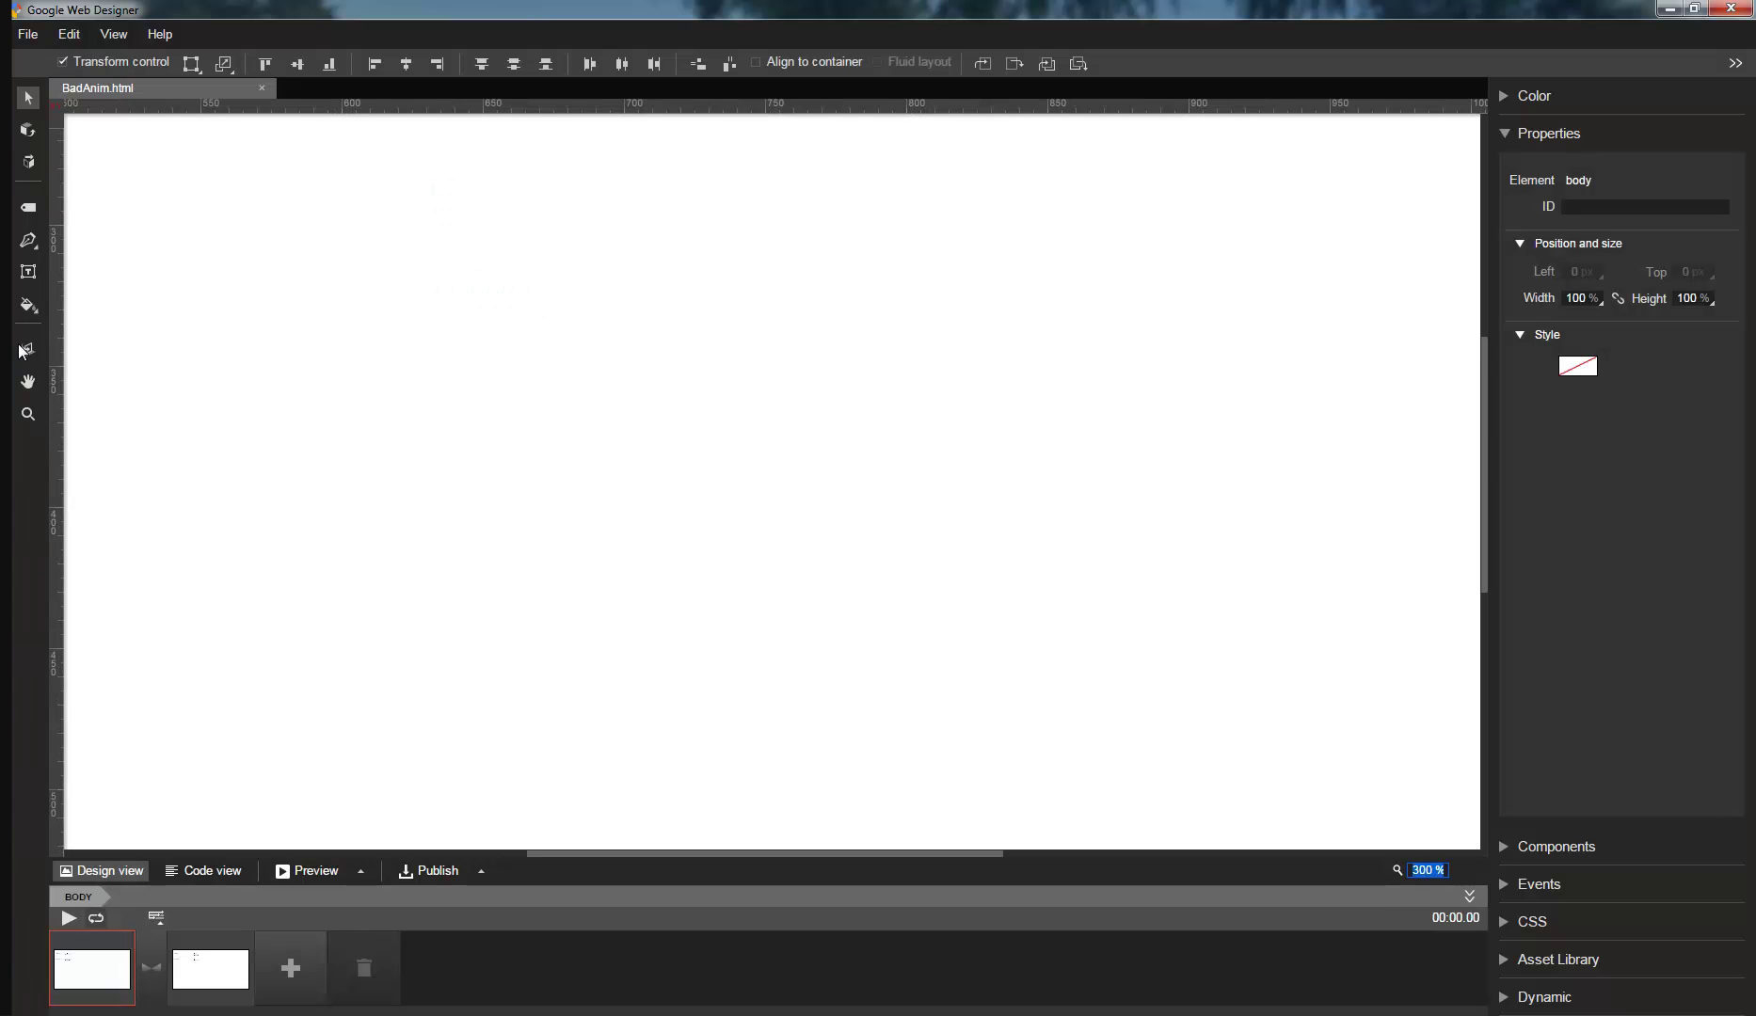
# Pan the stage with the Hand tool so both cars are fully visible
pyautogui.click(23, 384)
pyautogui.moveTo(254, 363); pyautogui.dragTo(1019, 832)
pyautogui.moveTo(588, 376); pyautogui.dragTo(687, 563)
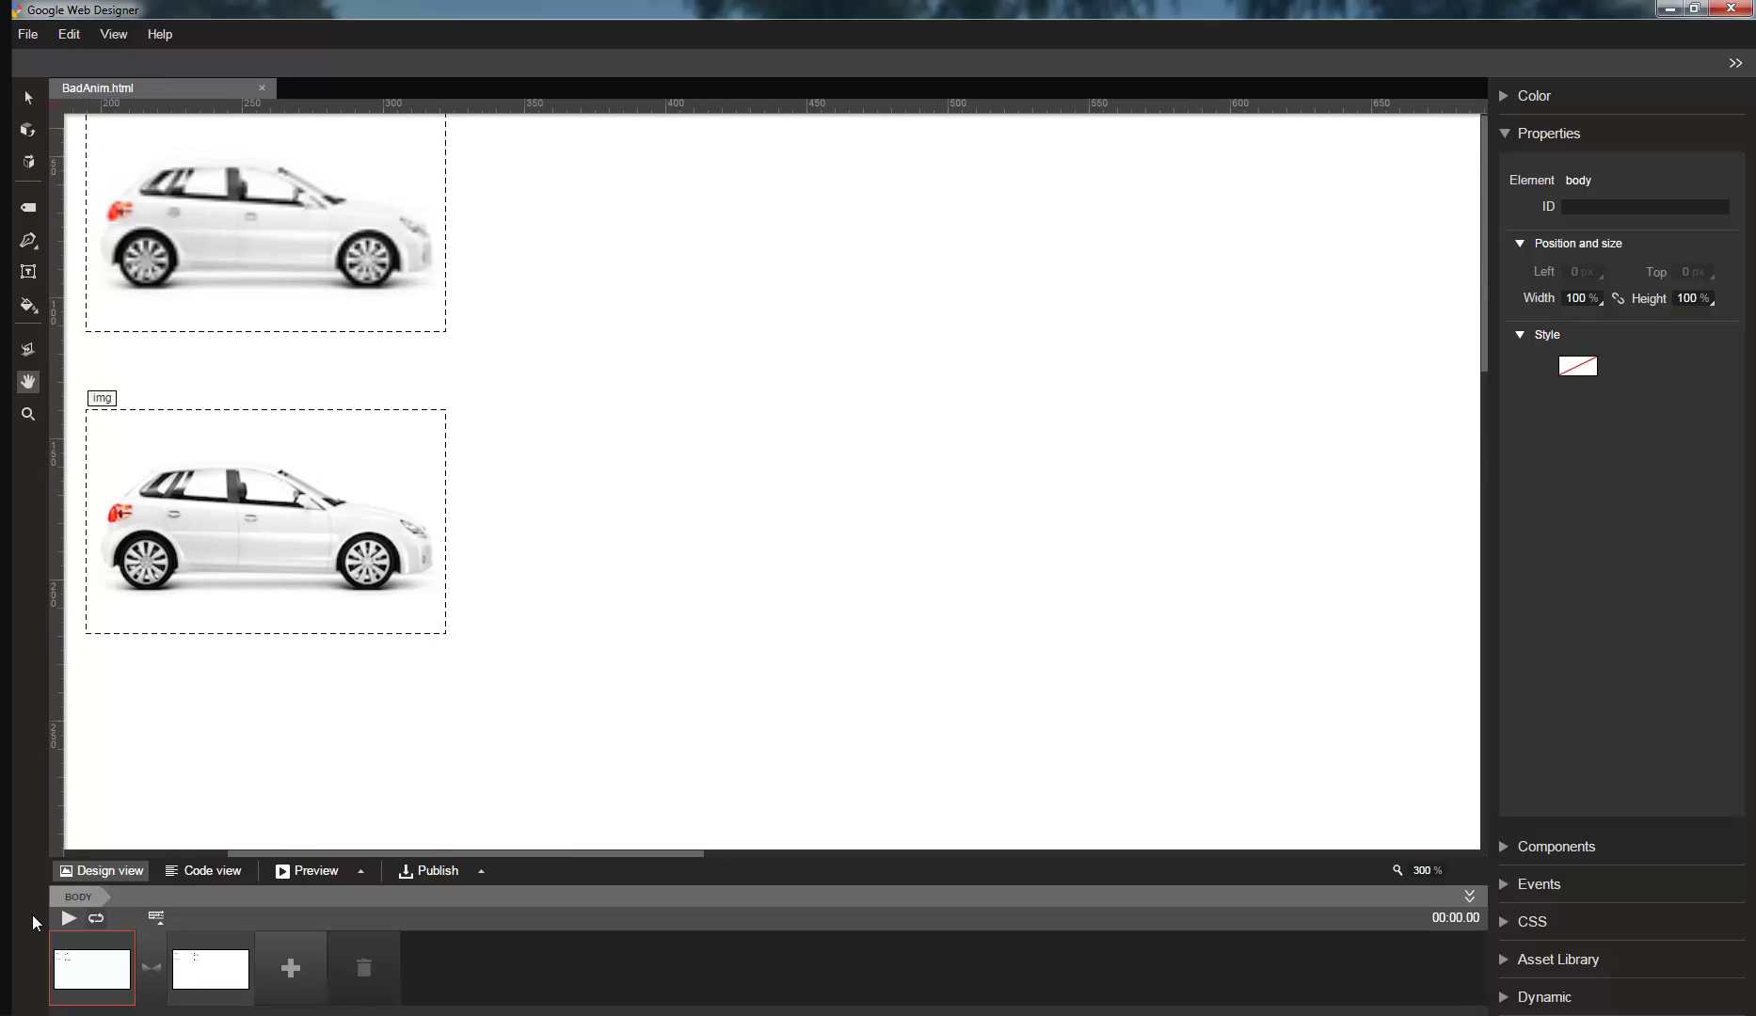
pyautogui.click(67, 919)
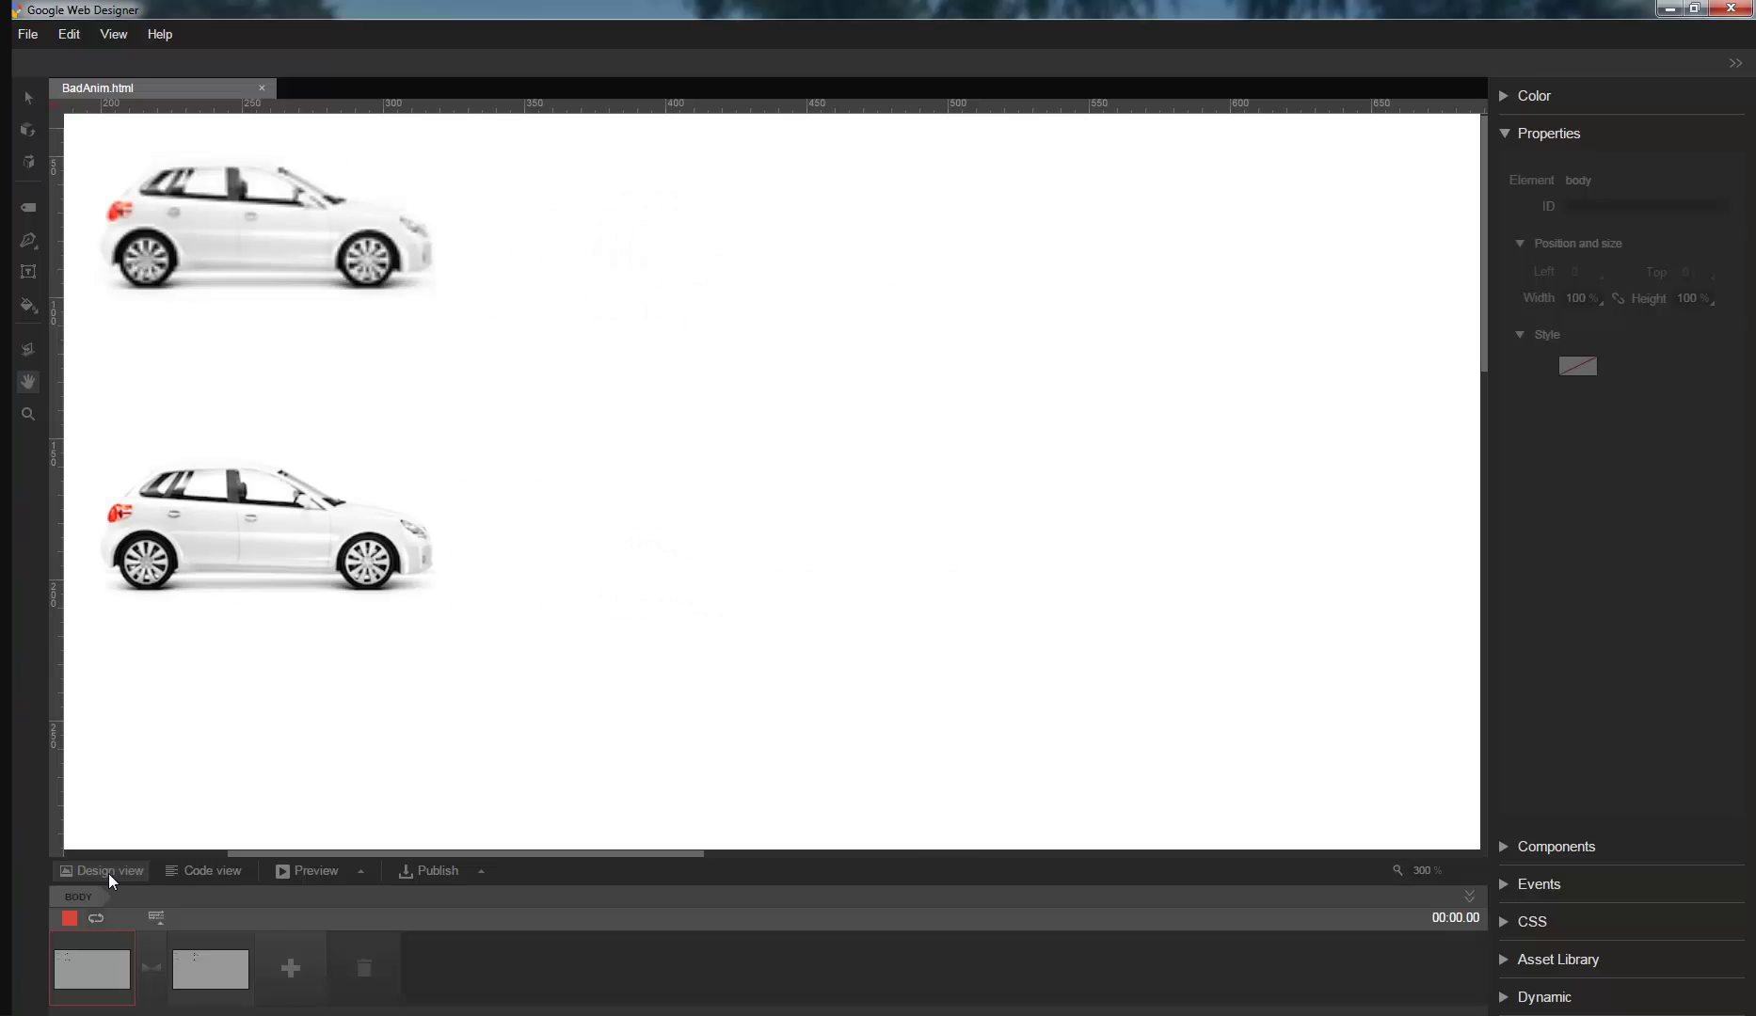
# Stop playback, close BadAnim.html and open Blank.html from the Demo L > Blank folder
pyautogui.click(69, 918)
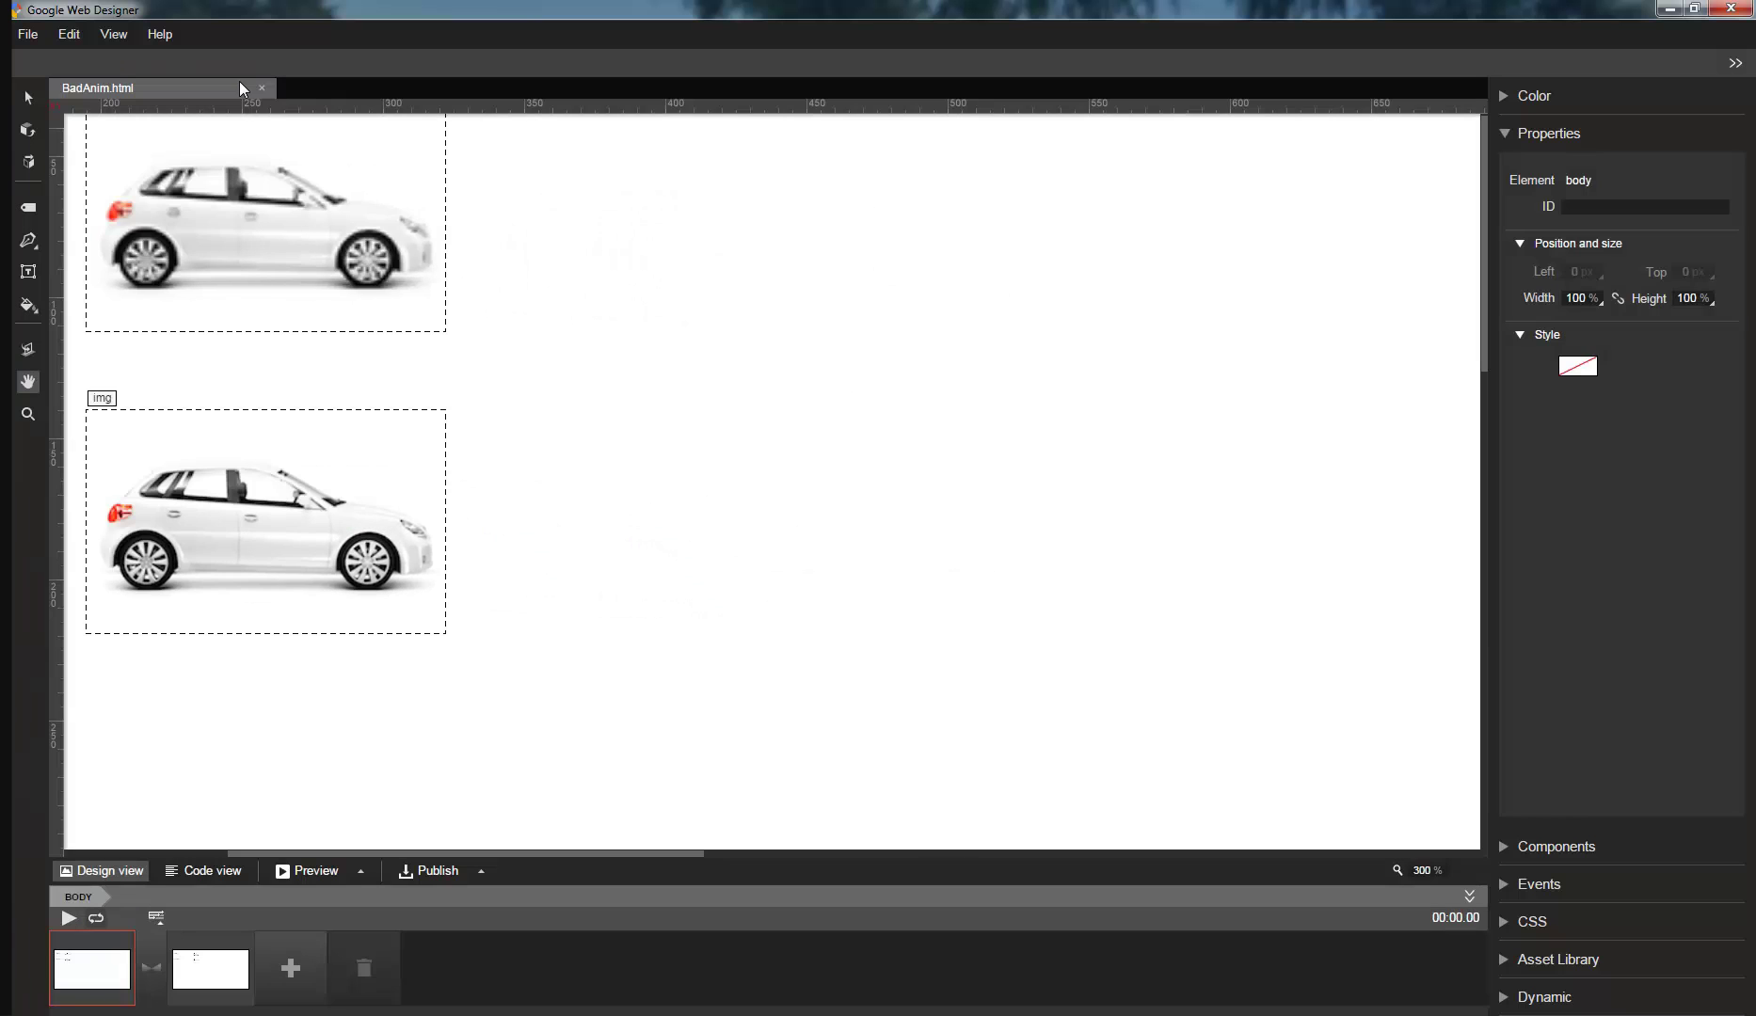
pyautogui.click(261, 89)
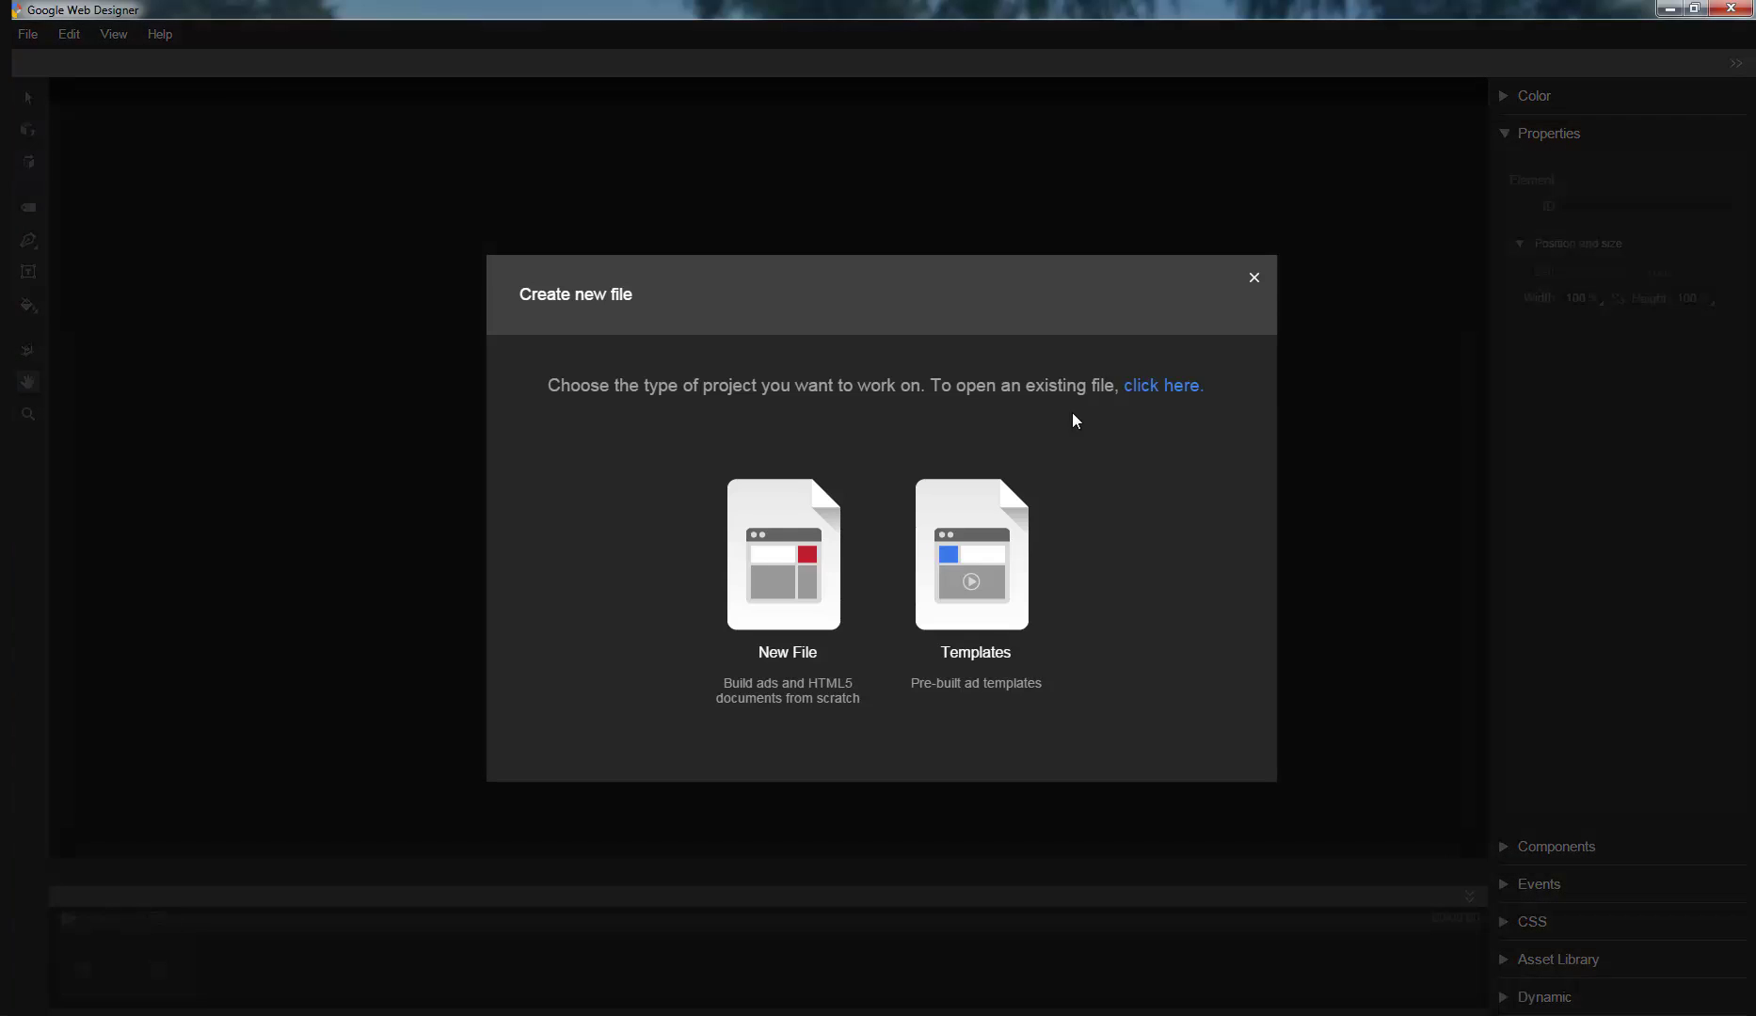
pyautogui.click(1141, 381)
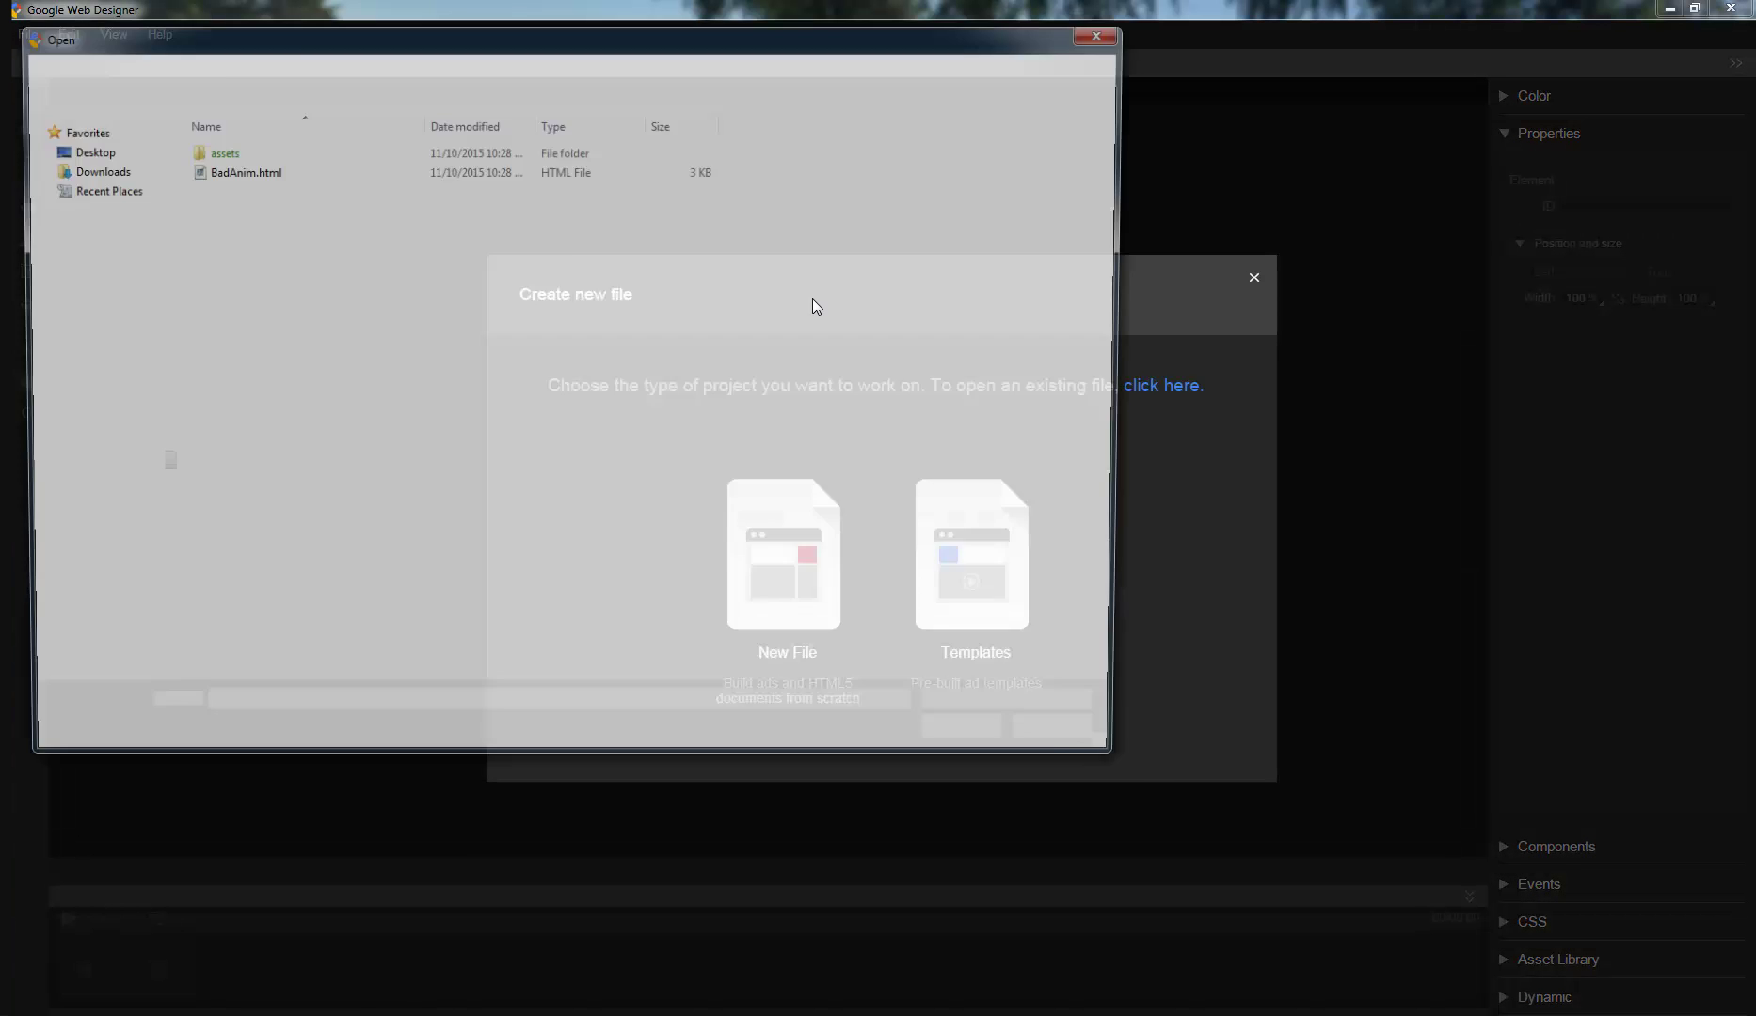
pyautogui.click(136, 63)
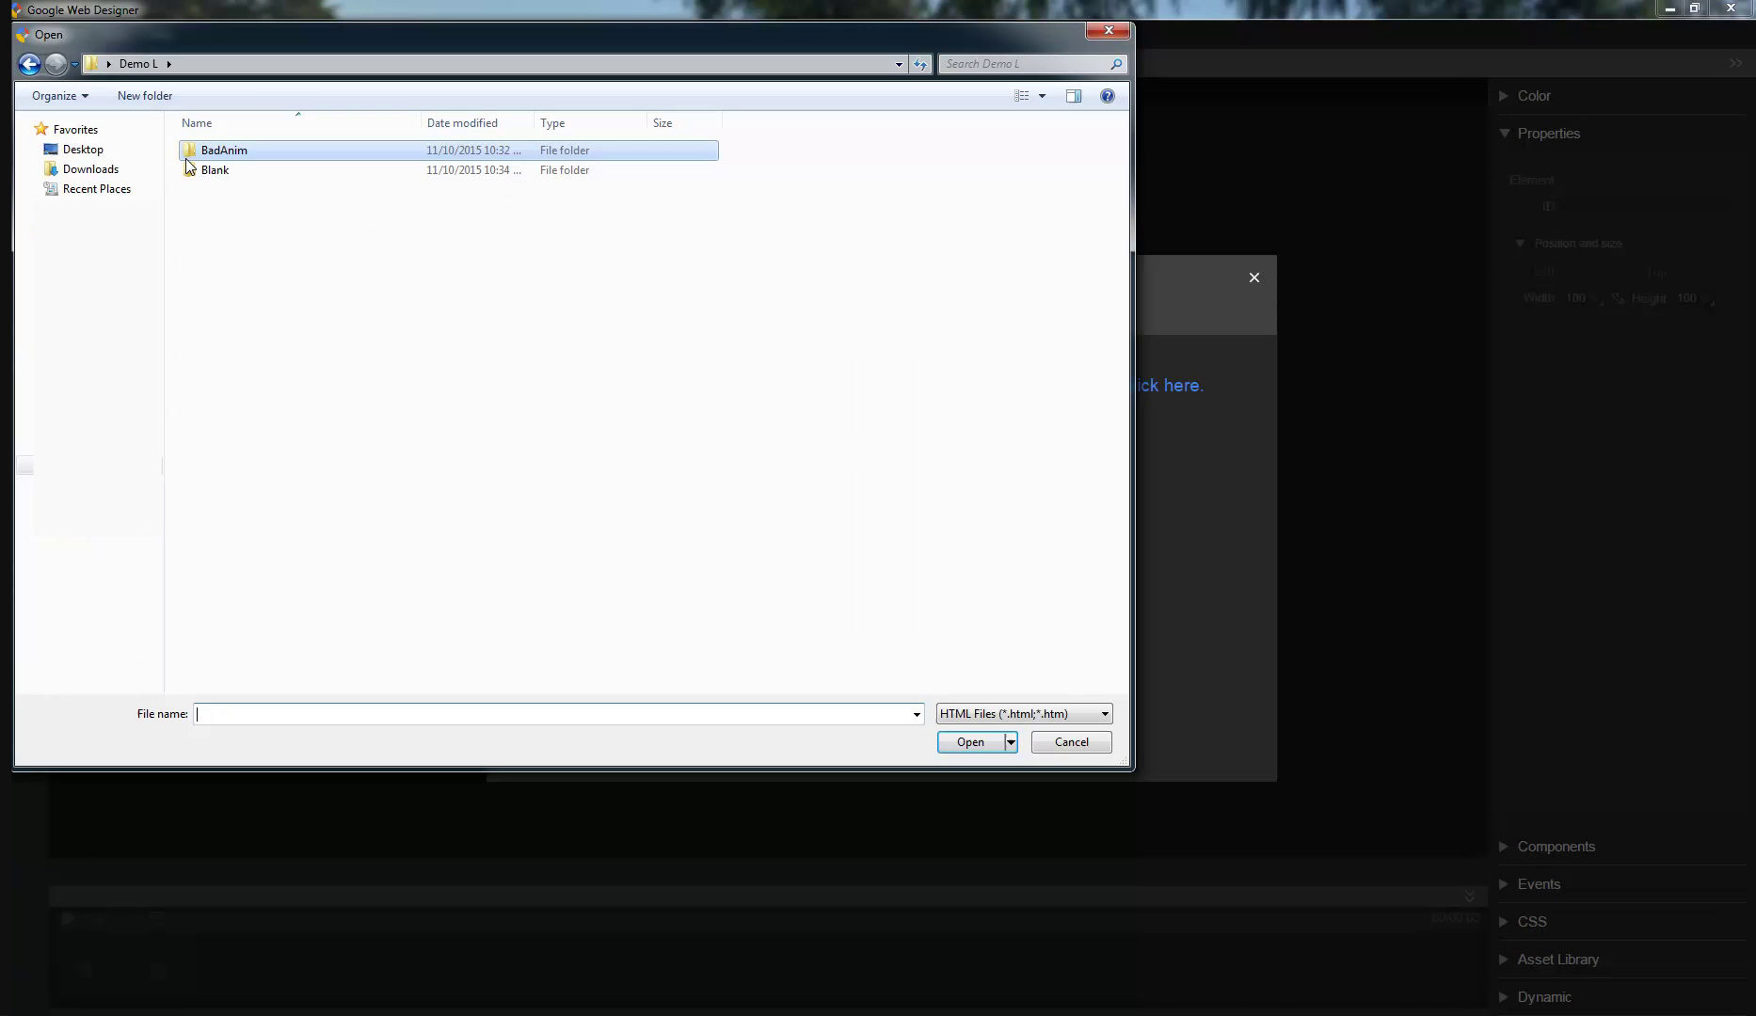
pyautogui.doubleClick(196, 171)
pyautogui.doubleClick(204, 170)
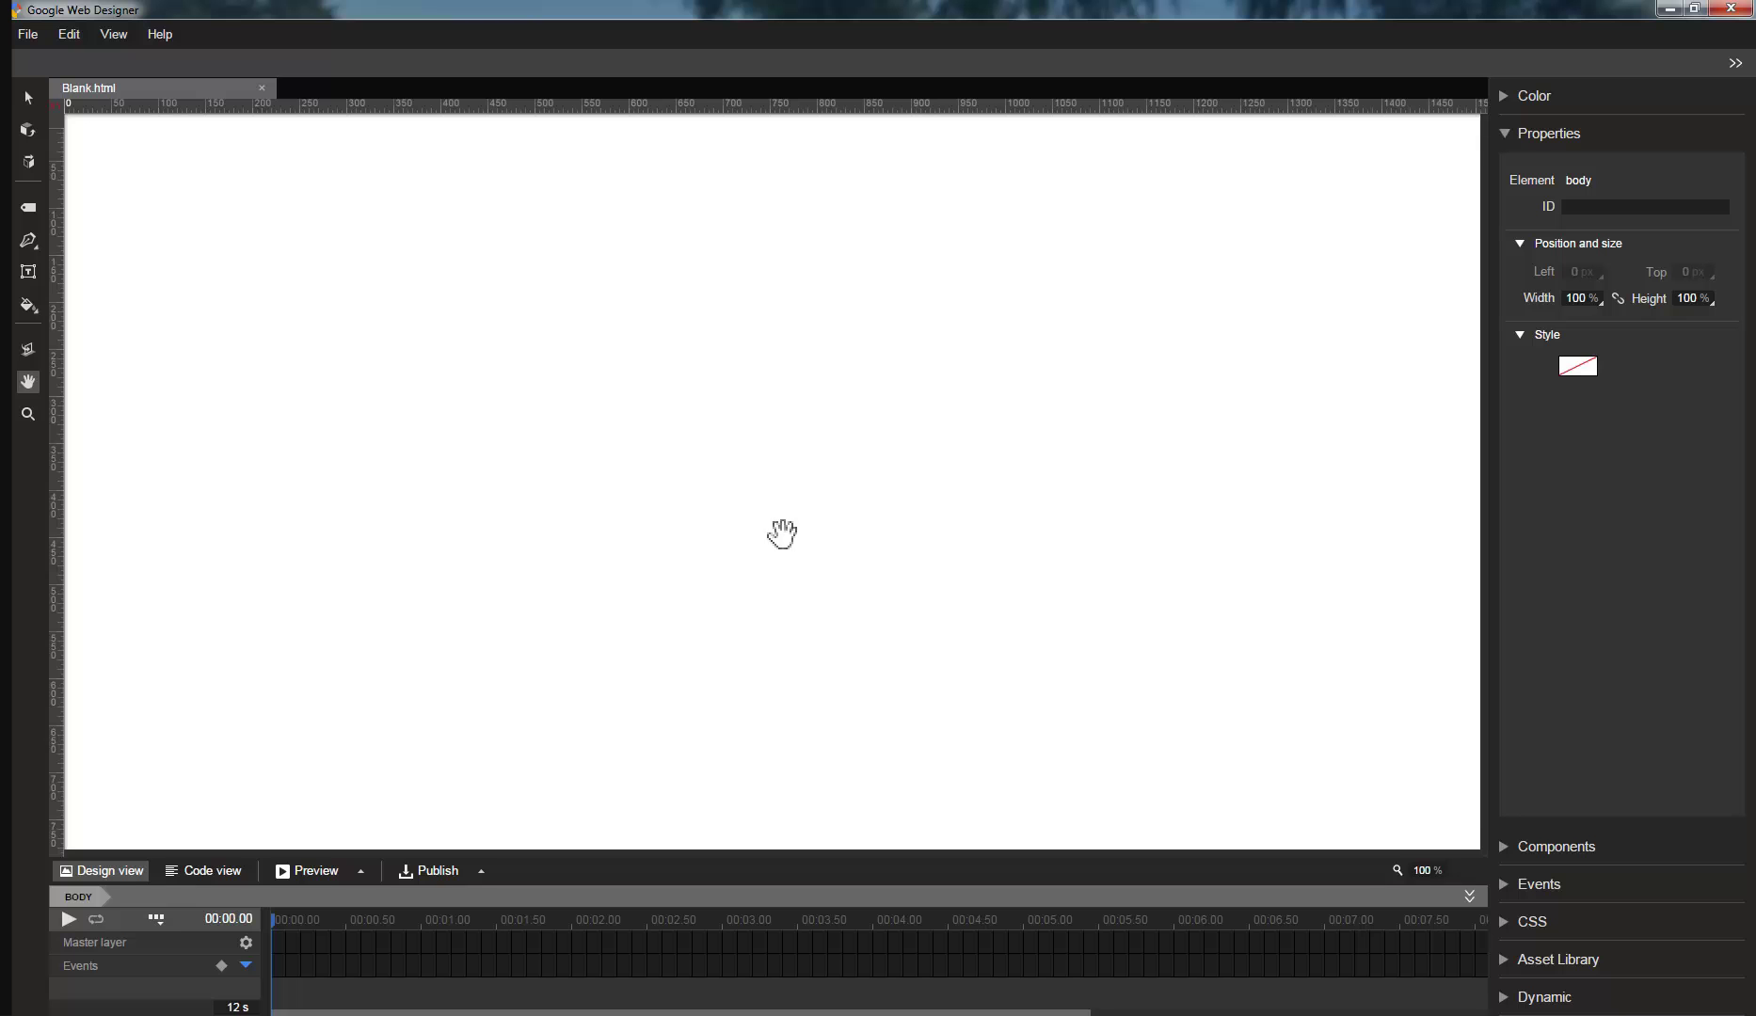
# Place car.jpg from the Asset Library on the stage, undoing a test rotation
pyautogui.click(1502, 956)
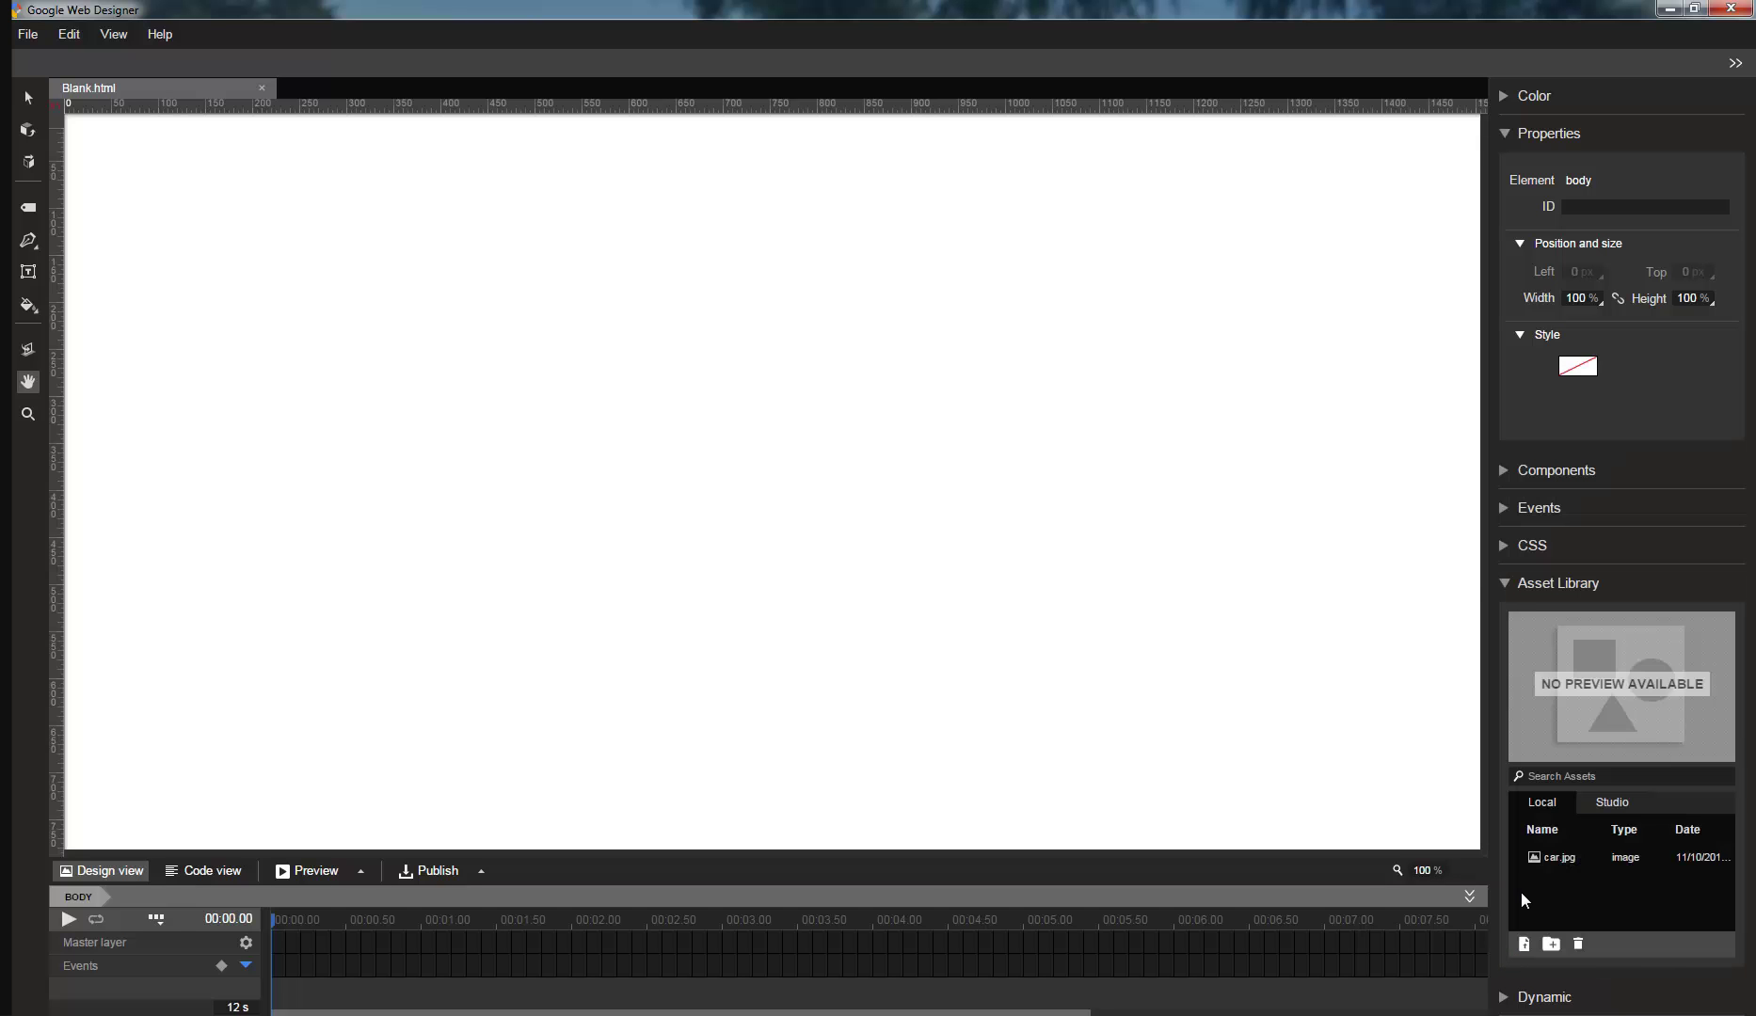
pyautogui.moveTo(1522, 854); pyautogui.dragTo(451, 413)
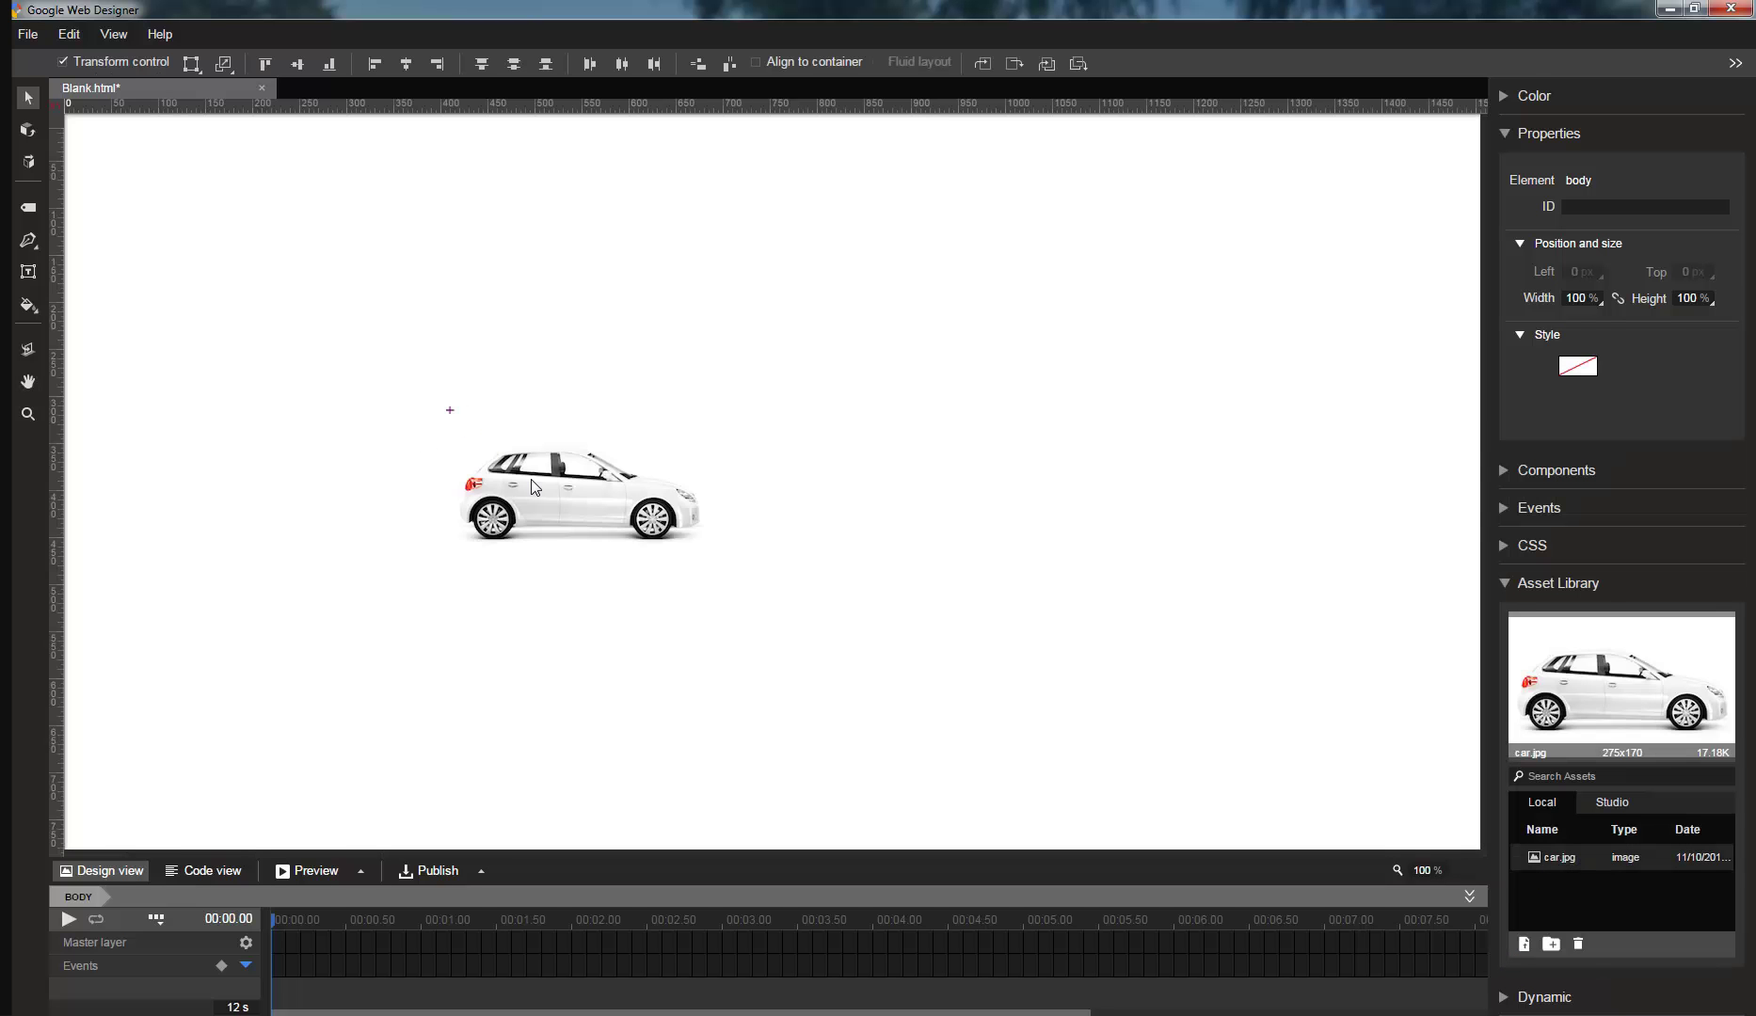
pyautogui.moveTo(323, 355); pyautogui.dragTo(800, 443)
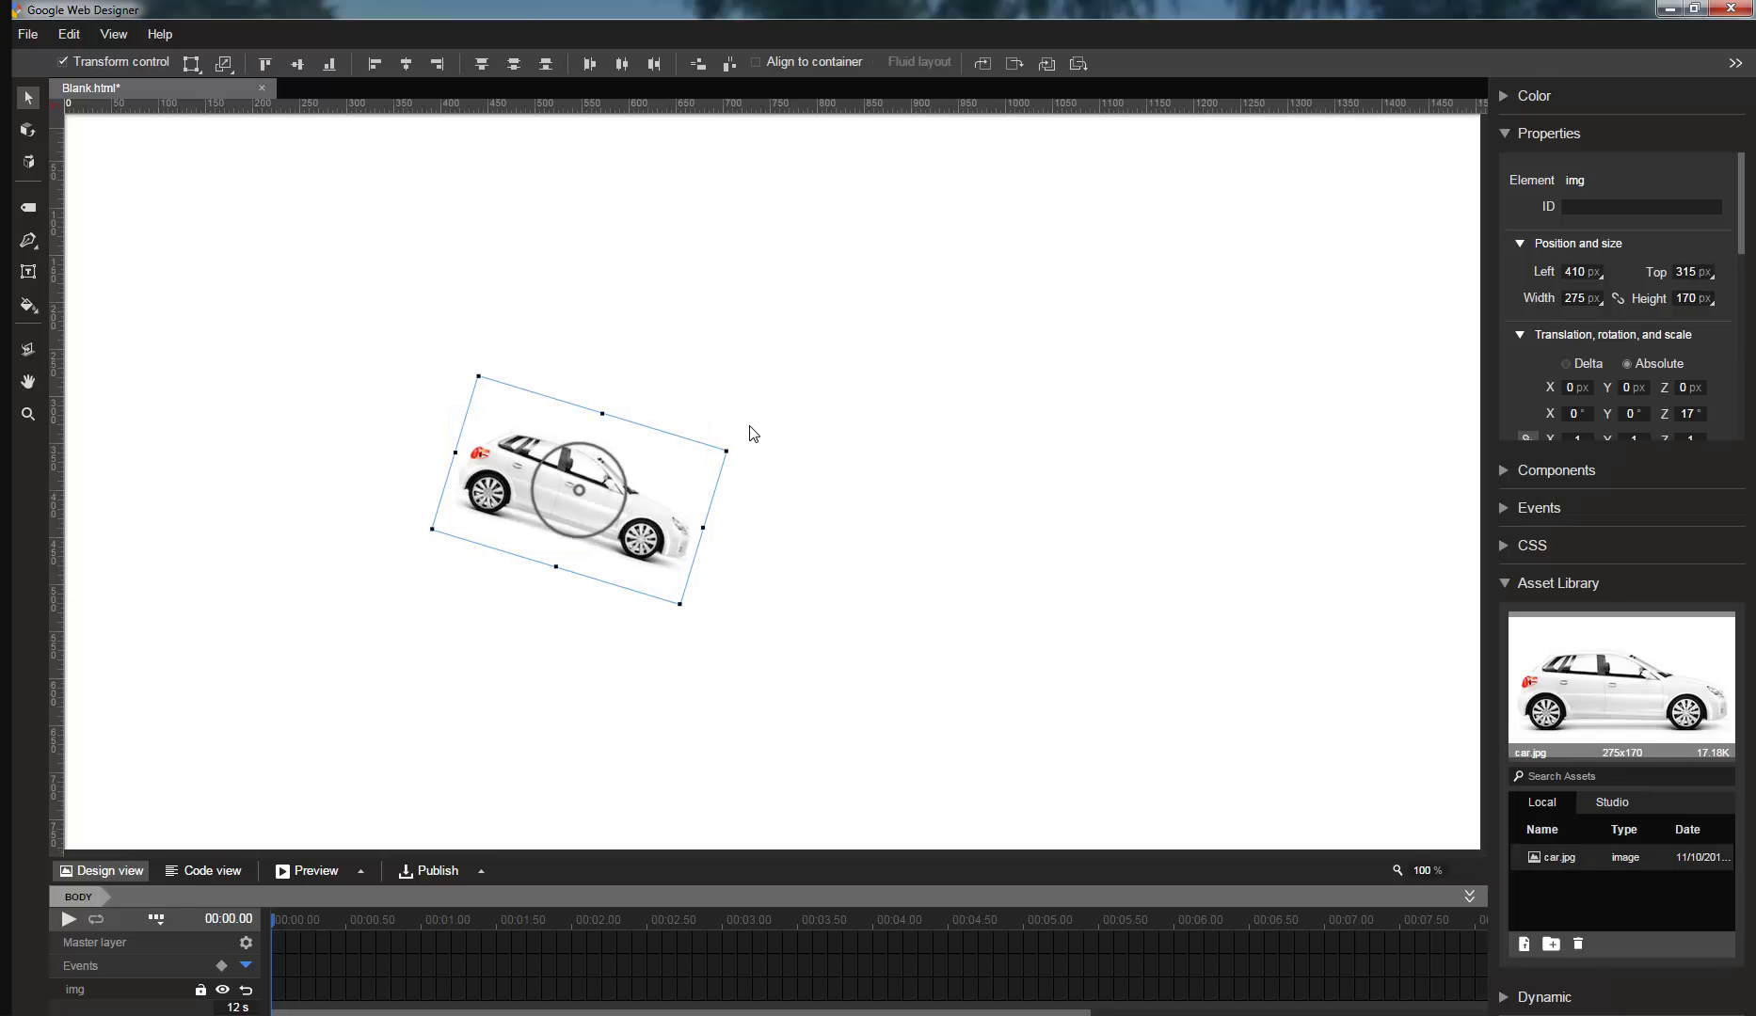
pyautogui.hotkey('ctrl', 'z')
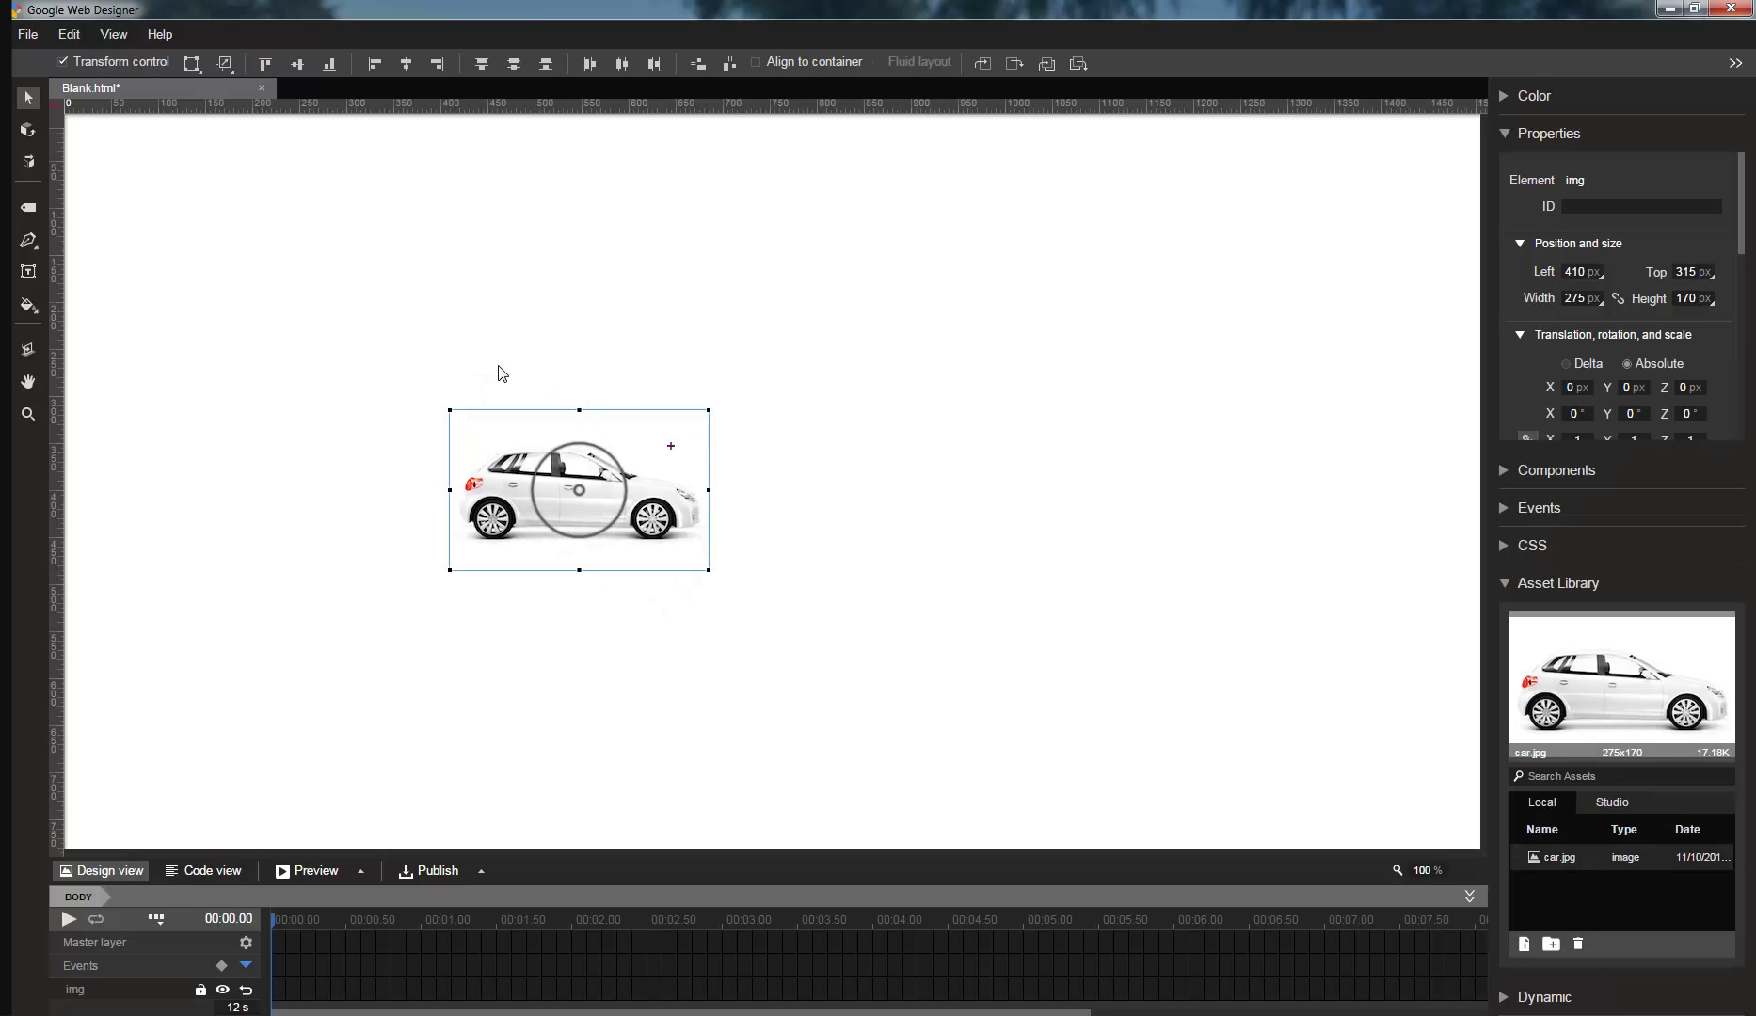
pyautogui.hotkey('ctrl', 'z')
# Turn off Transform control and position the car at Left 144 px, Top 190 px
pyautogui.moveTo(489, 373); pyautogui.dragTo(477, 372)
pyautogui.click(144, 61)
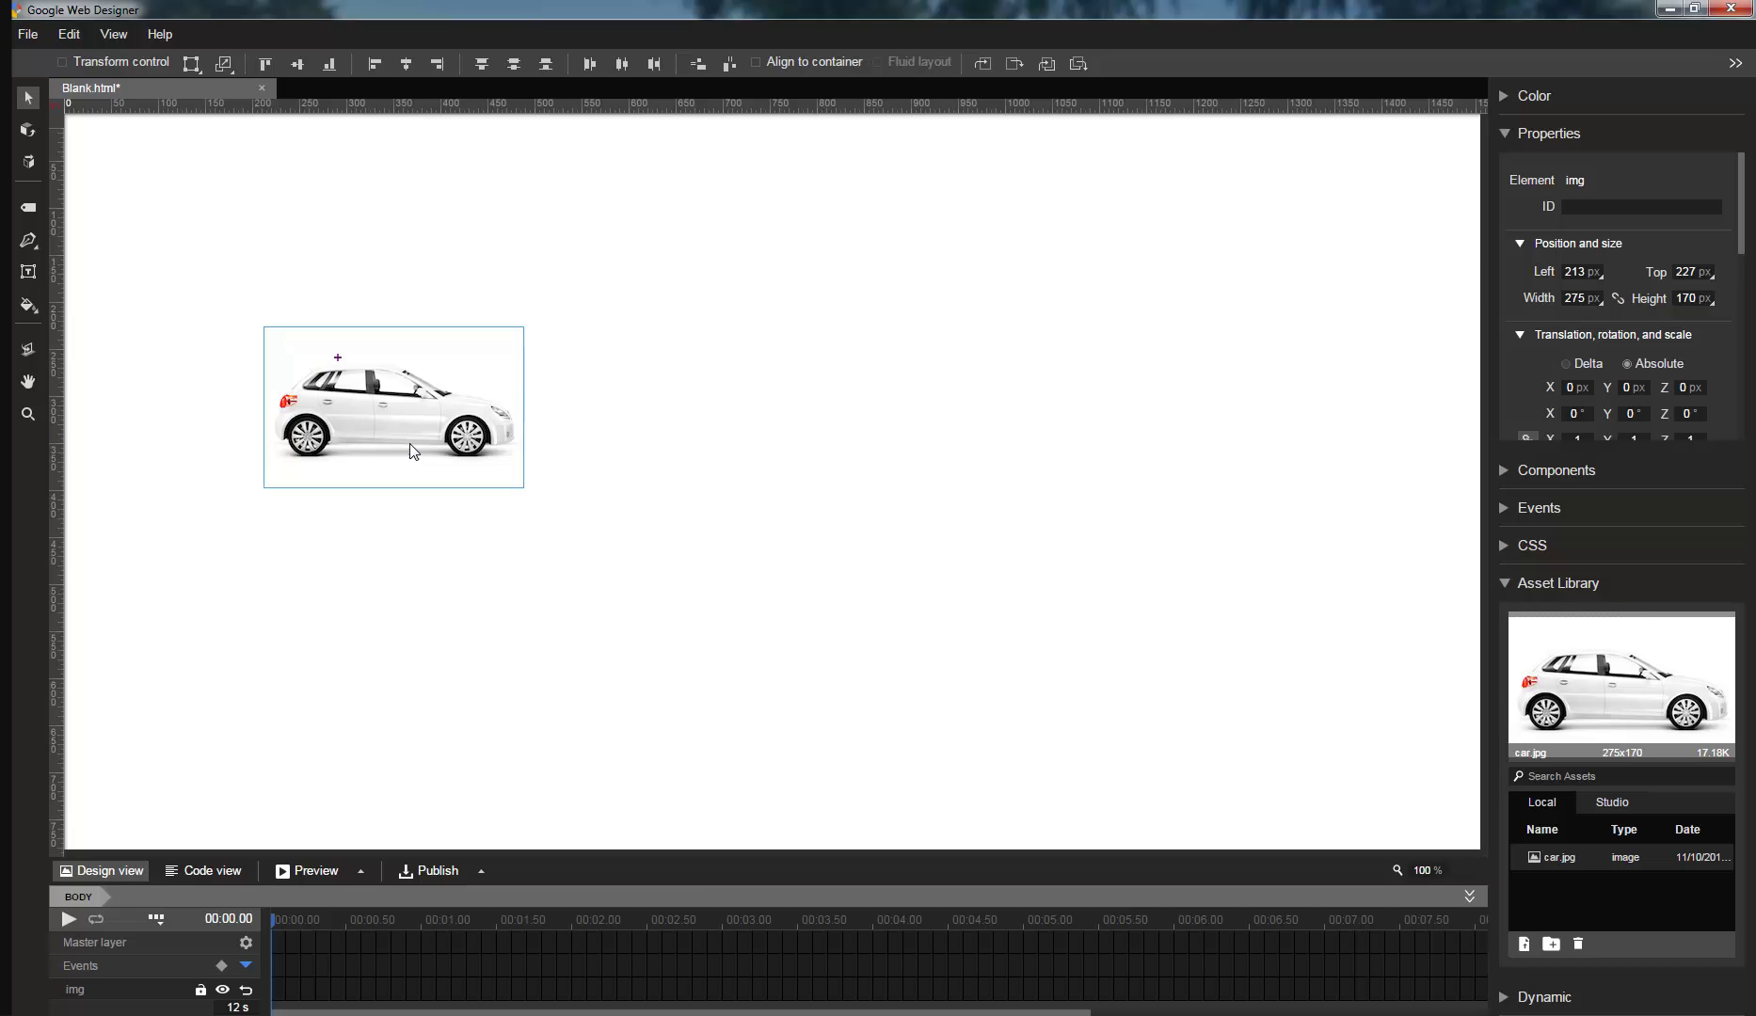
pyautogui.moveTo(344, 377); pyautogui.dragTo(296, 367)
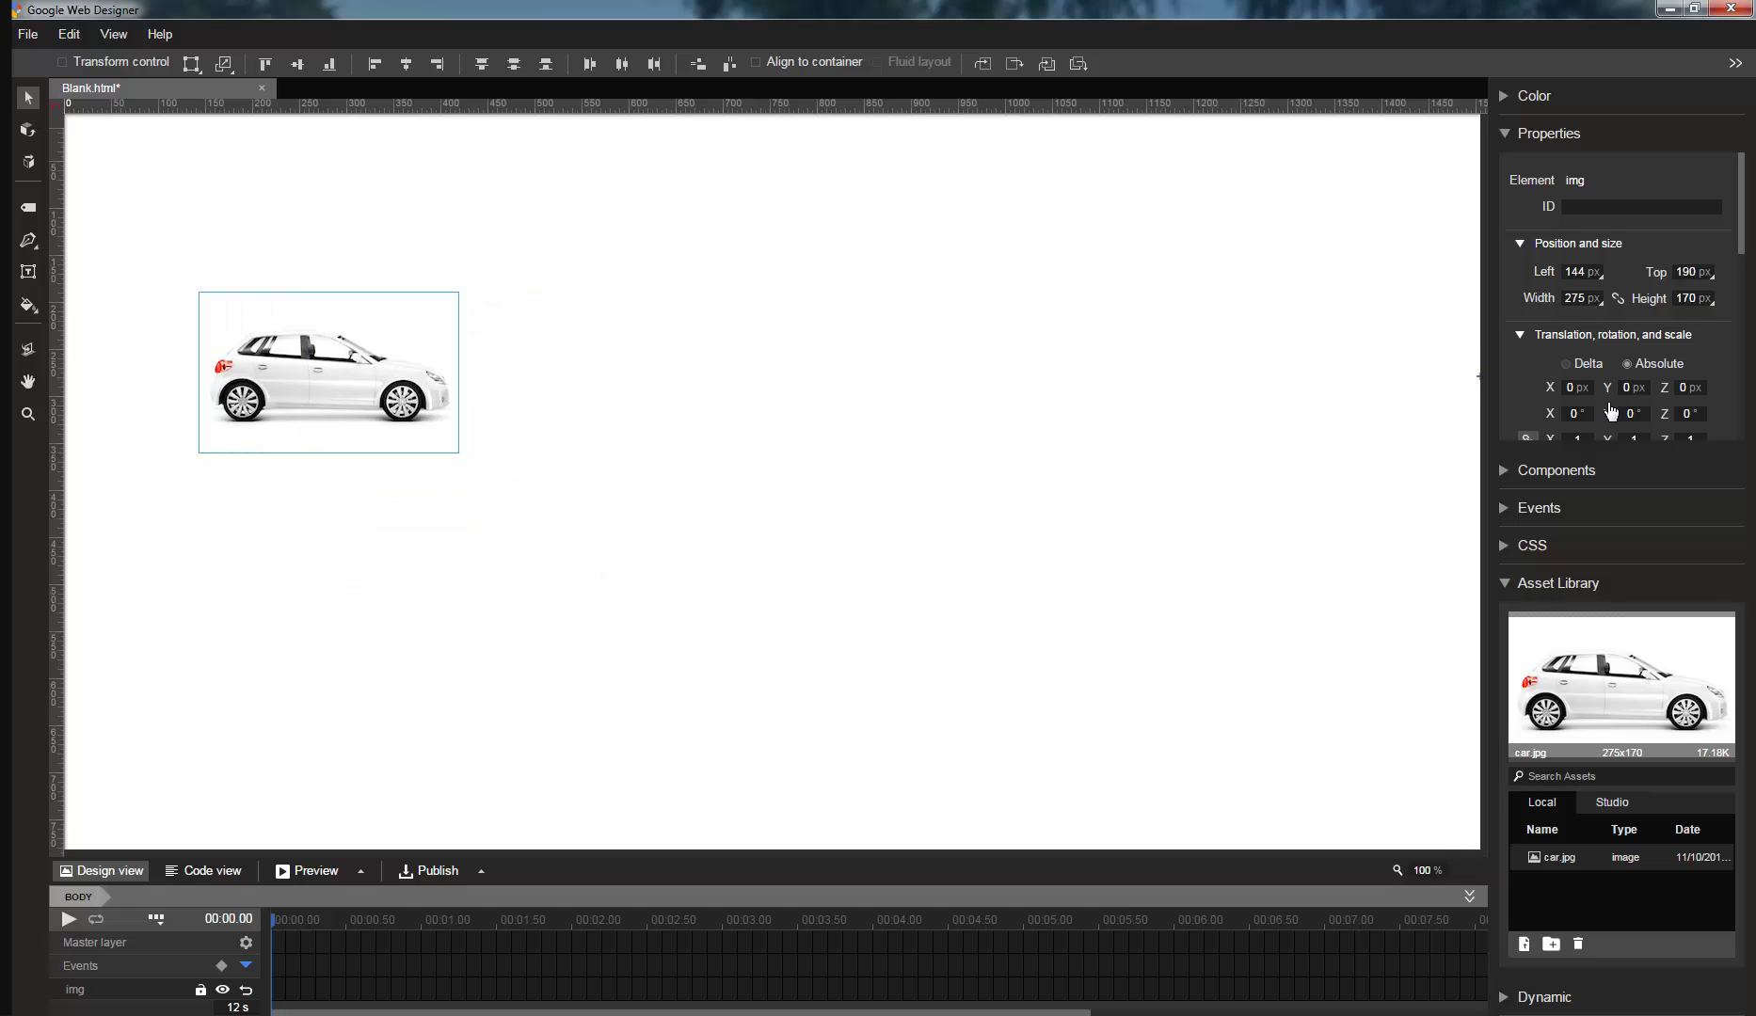
pyautogui.click(1512, 587)
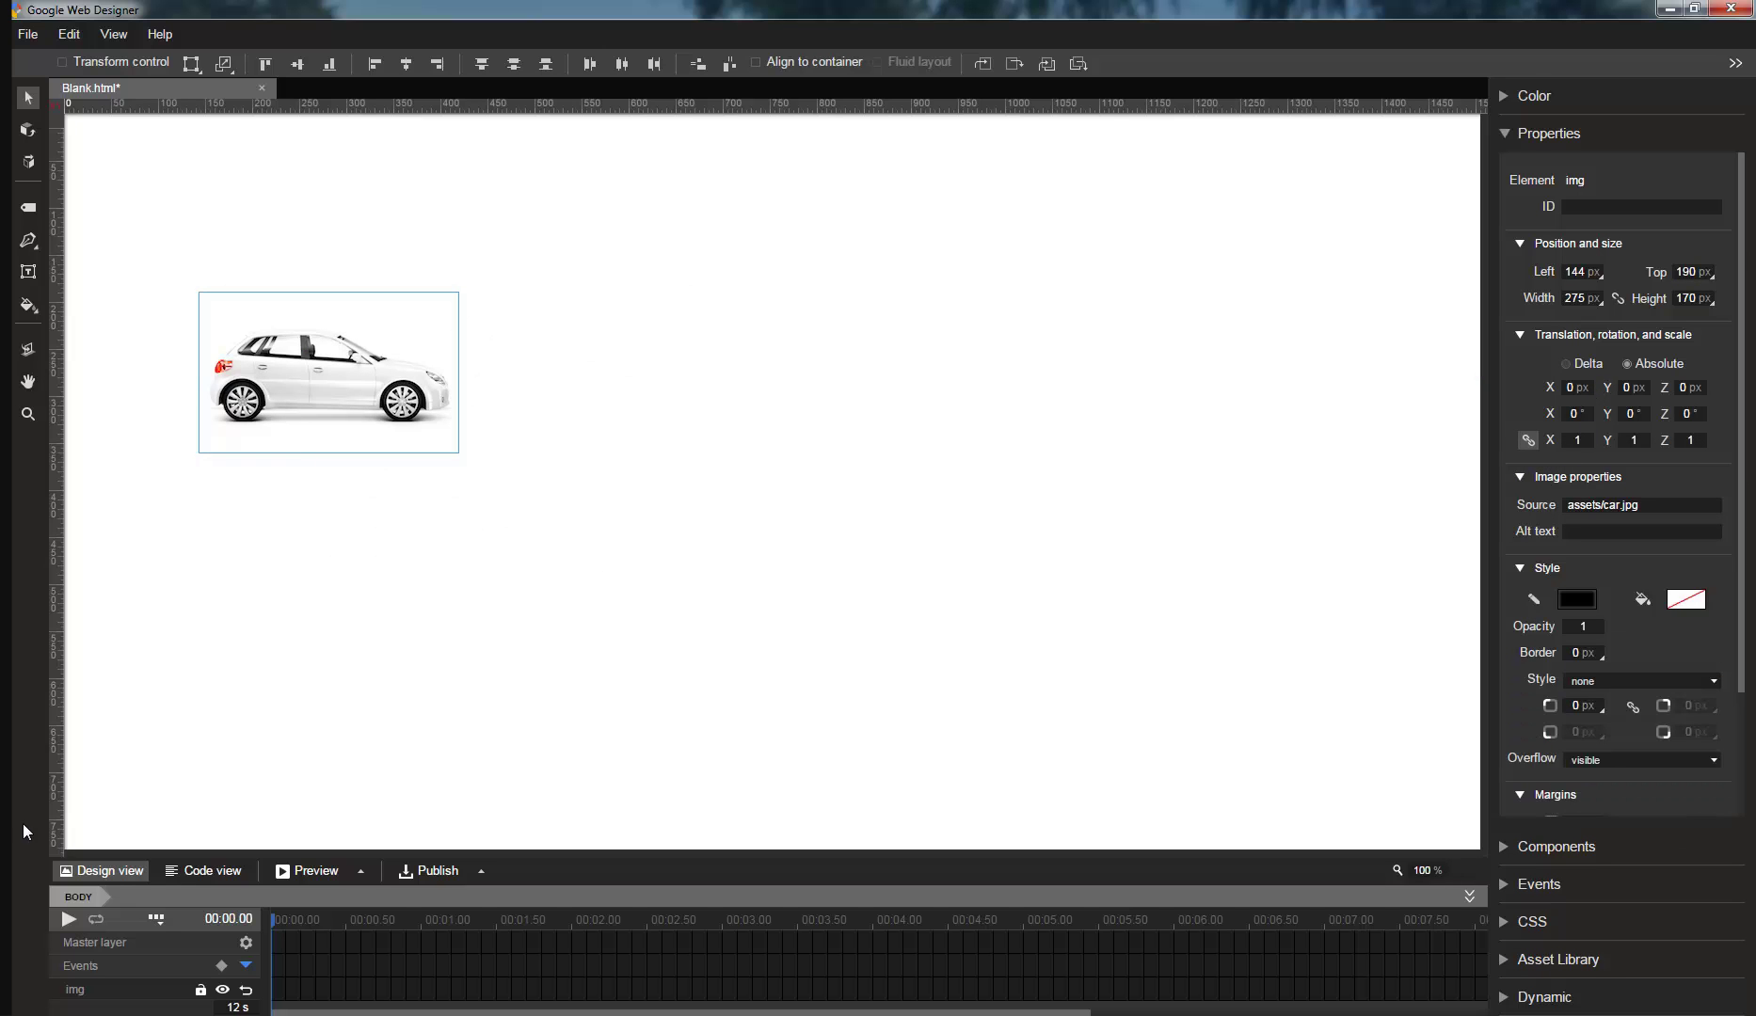
# In Quick mode, make a 0.5 s frame translating the car to X 670 px, Y 7 px, and play it
pyautogui.click(157, 918)
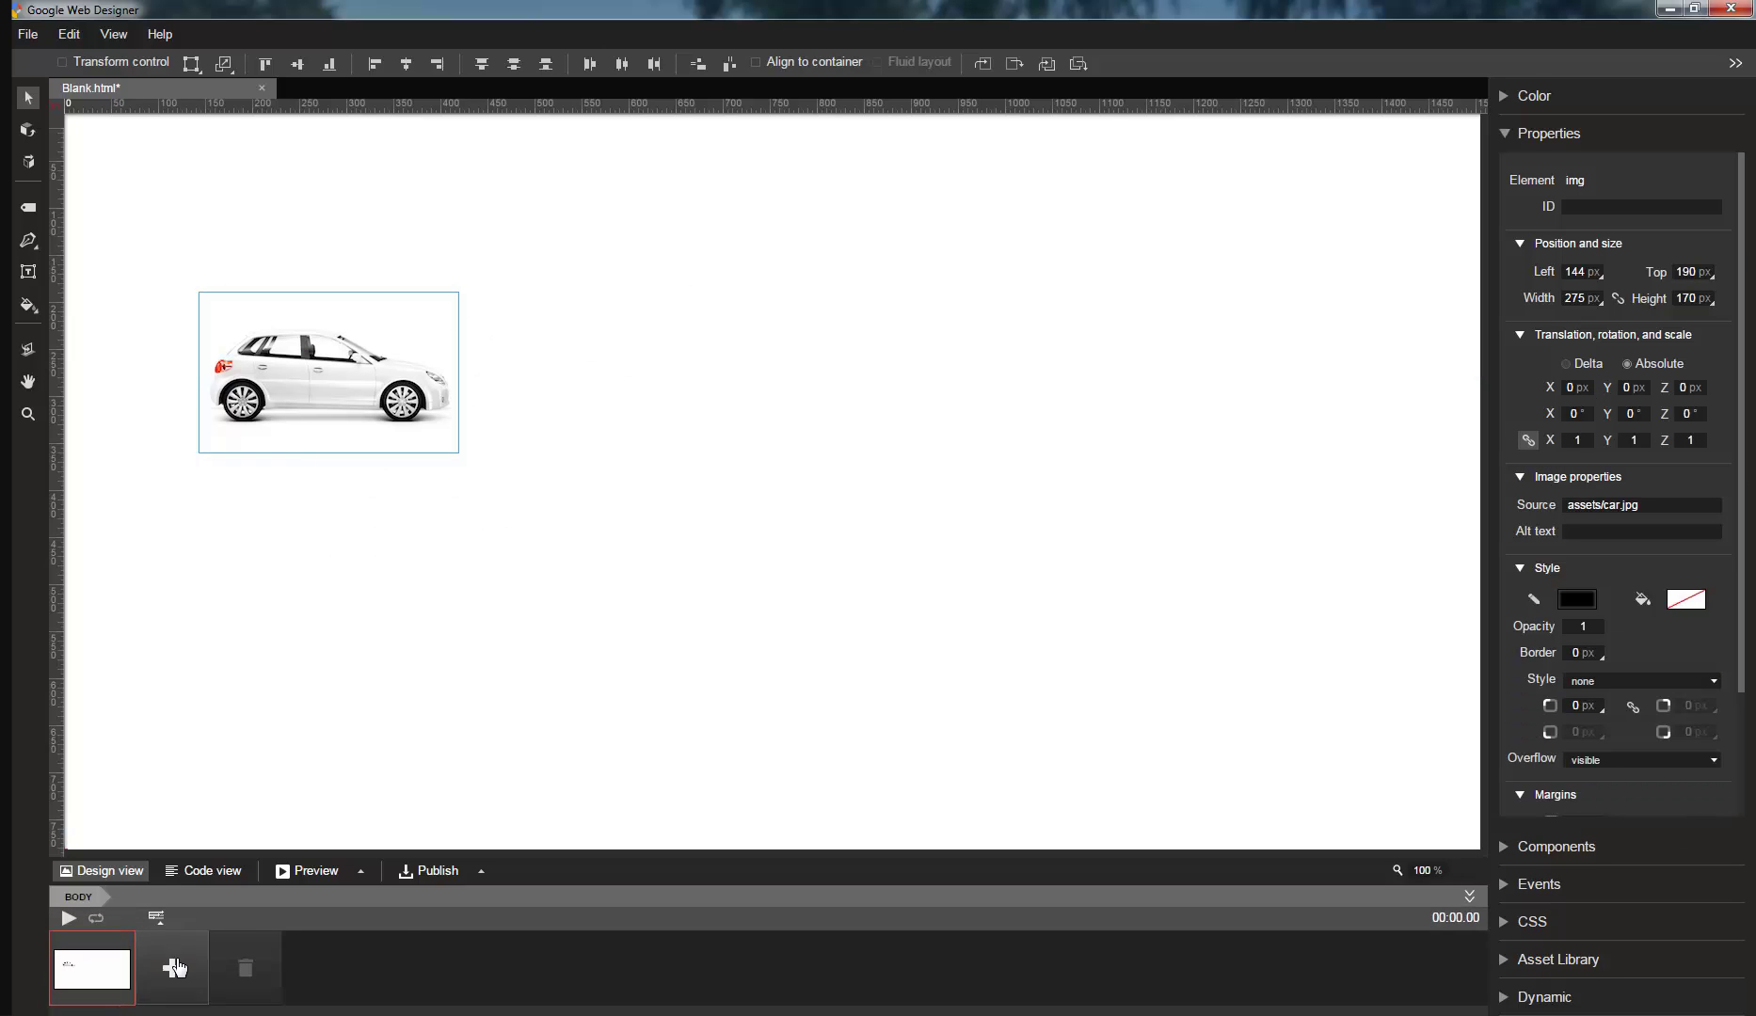
pyautogui.moveTo(526, 379); pyautogui.dragTo(959, 382)
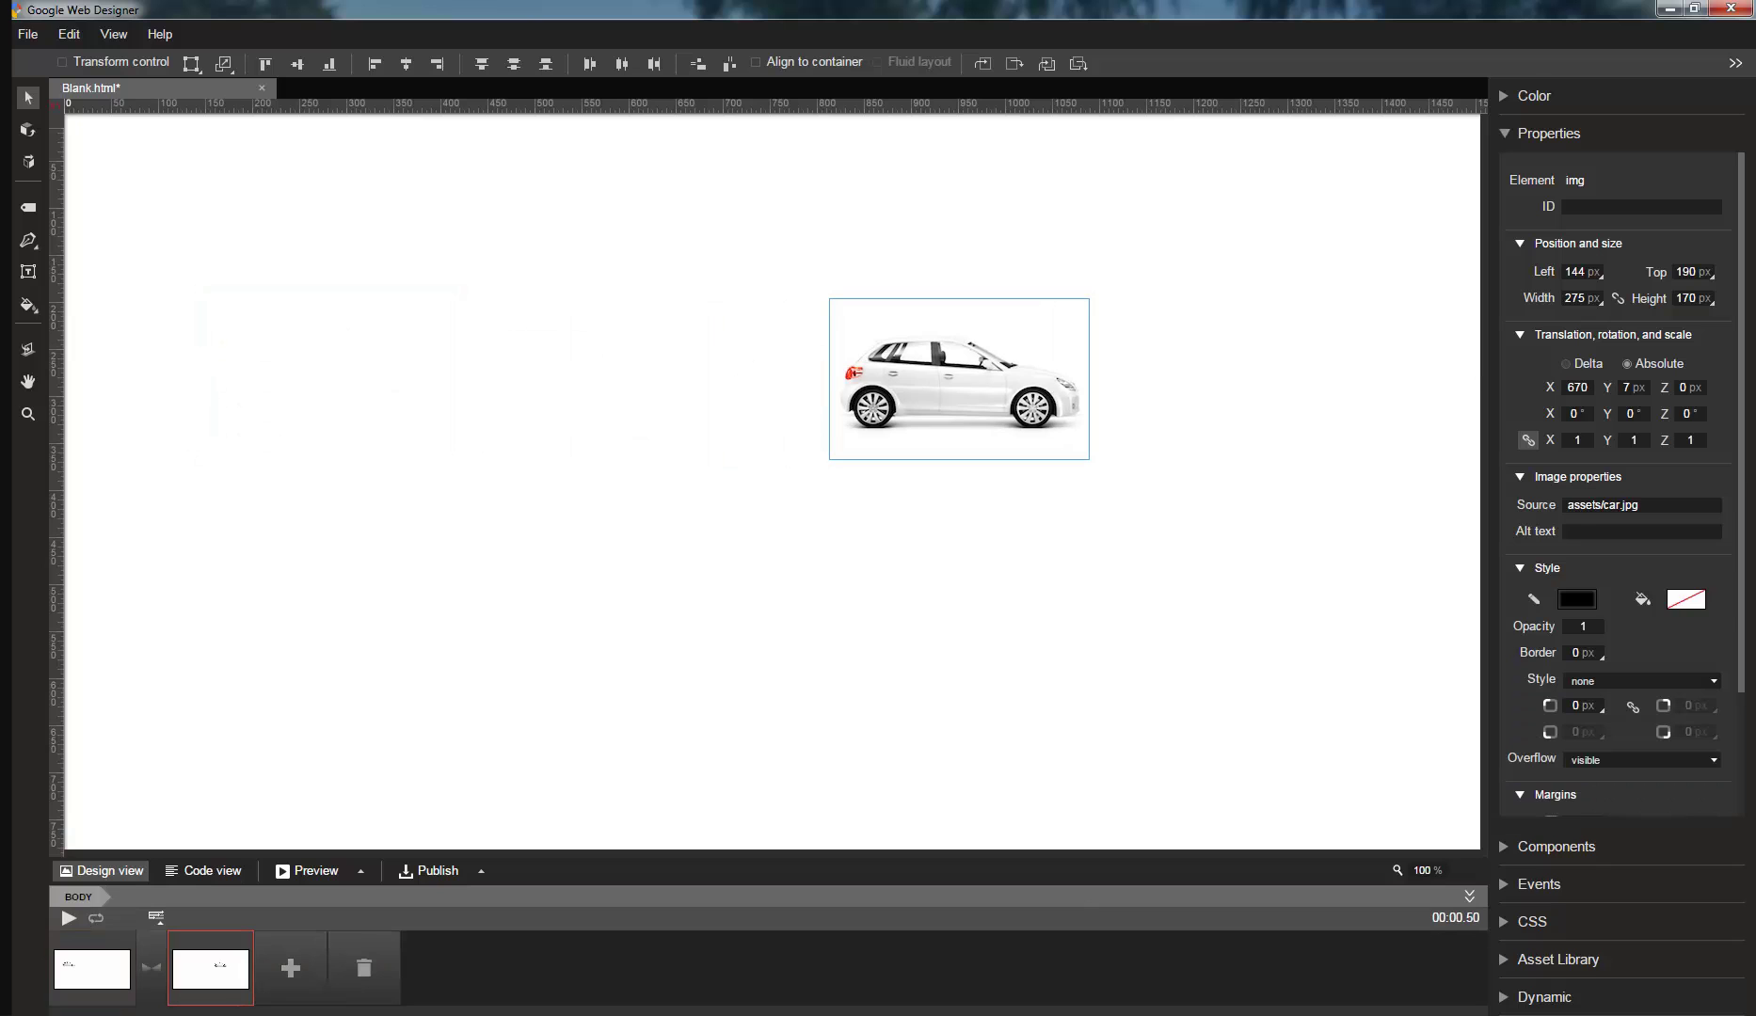
pyautogui.click(28, 162)
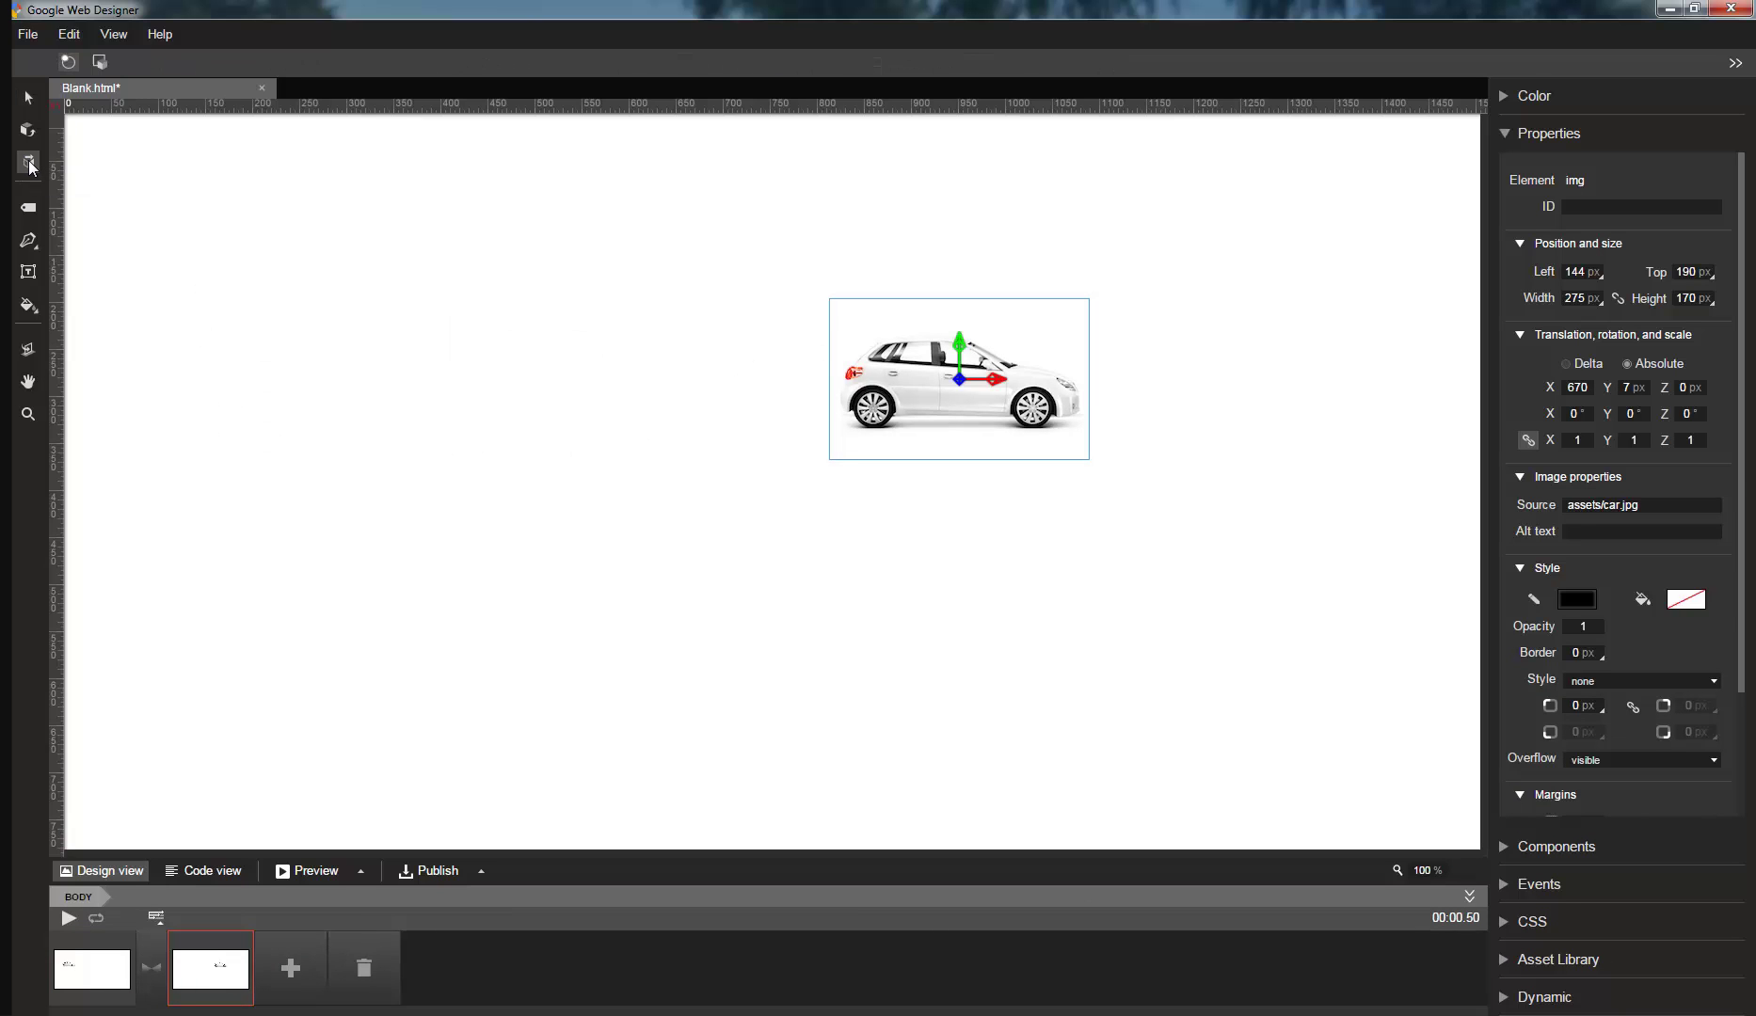
pyautogui.click(30, 99)
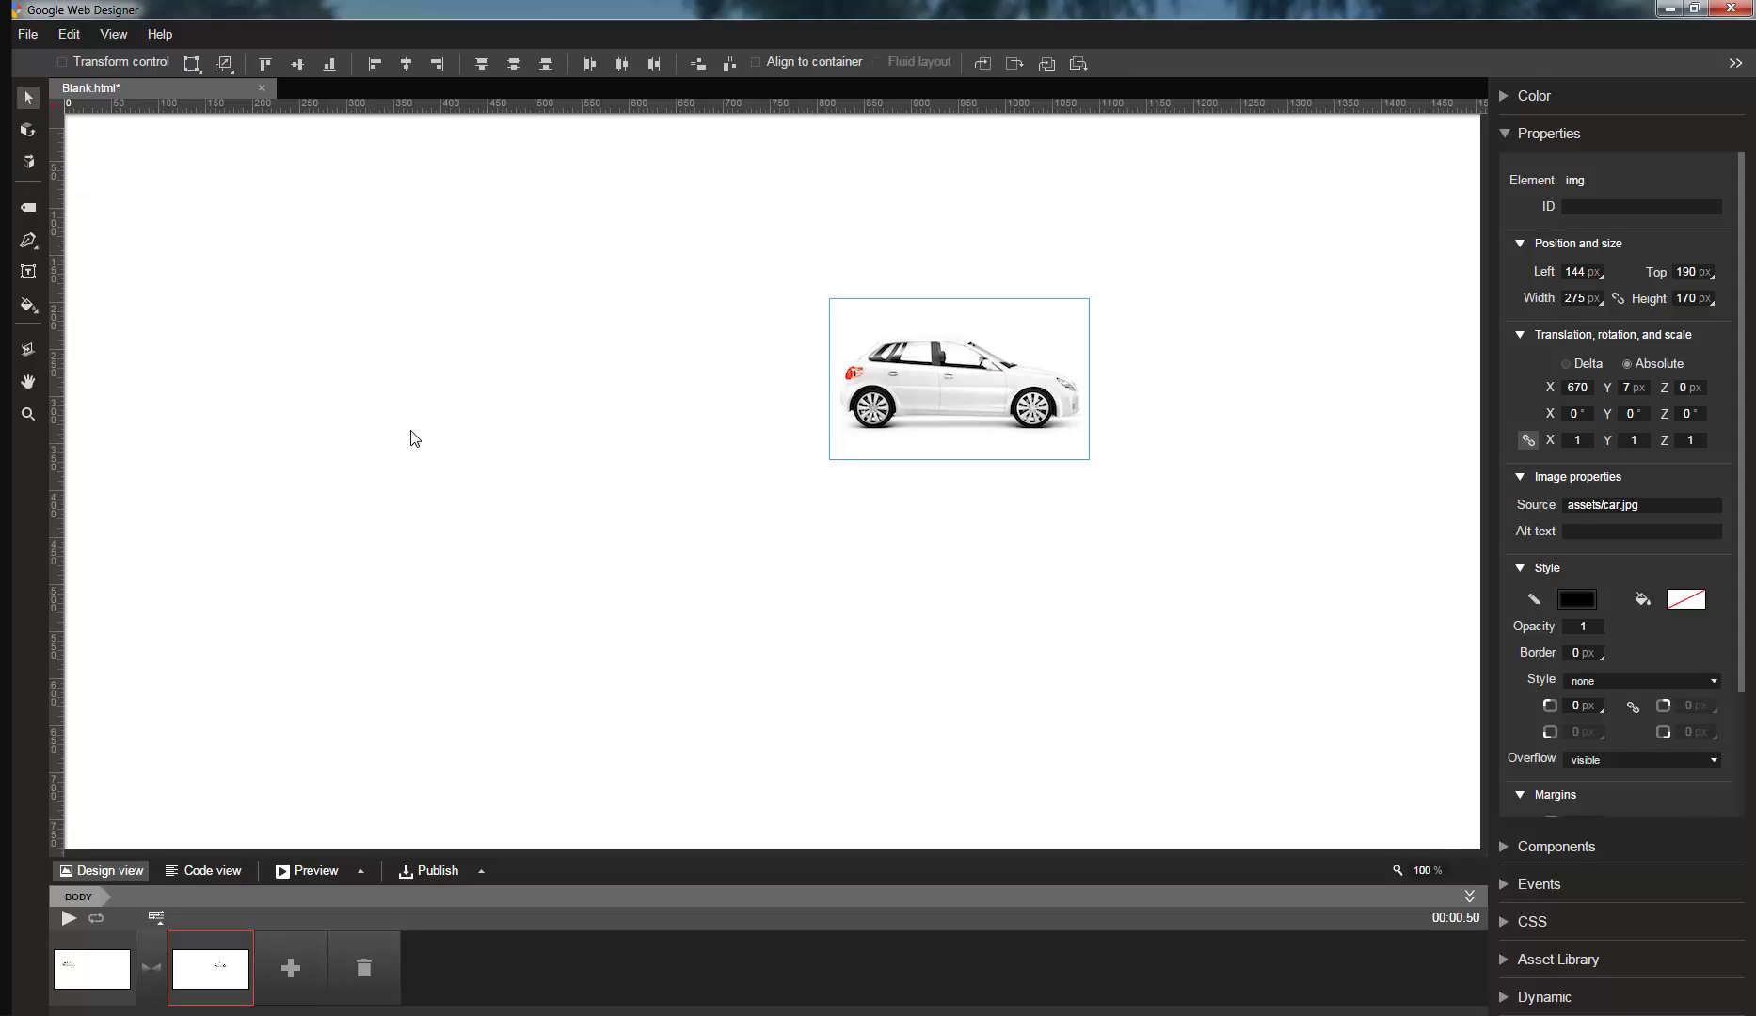
pyautogui.click(72, 974)
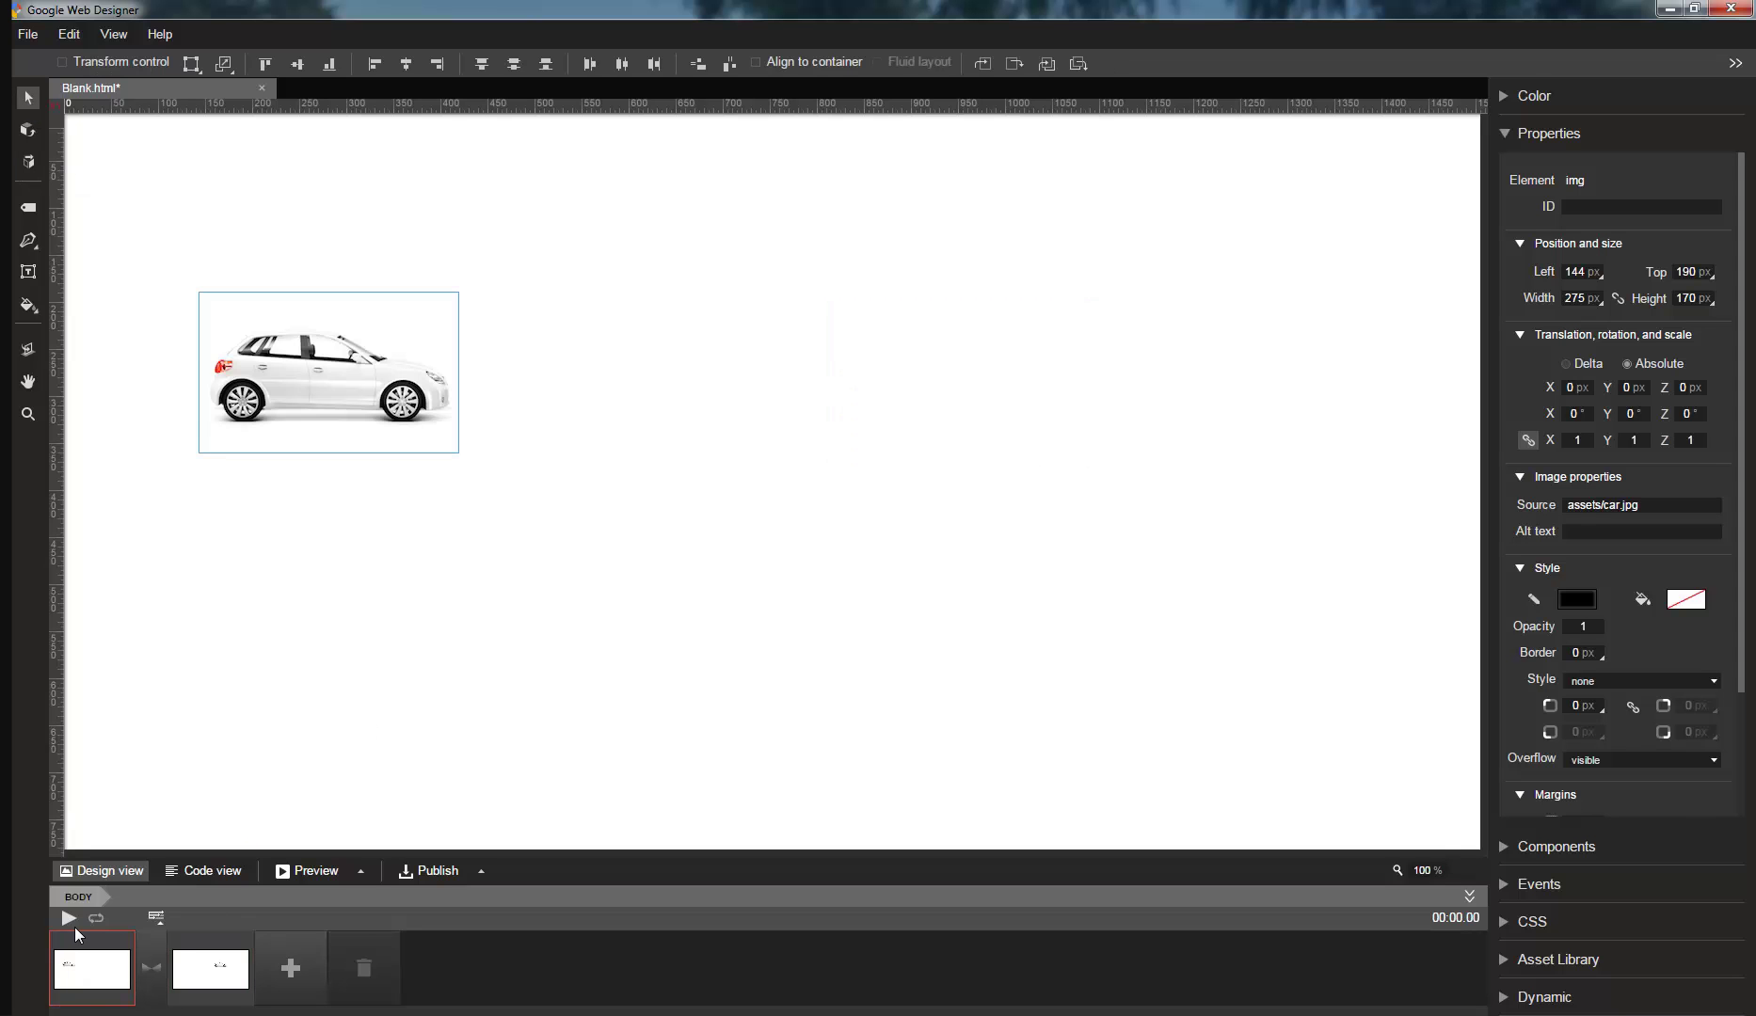
pyautogui.click(68, 918)
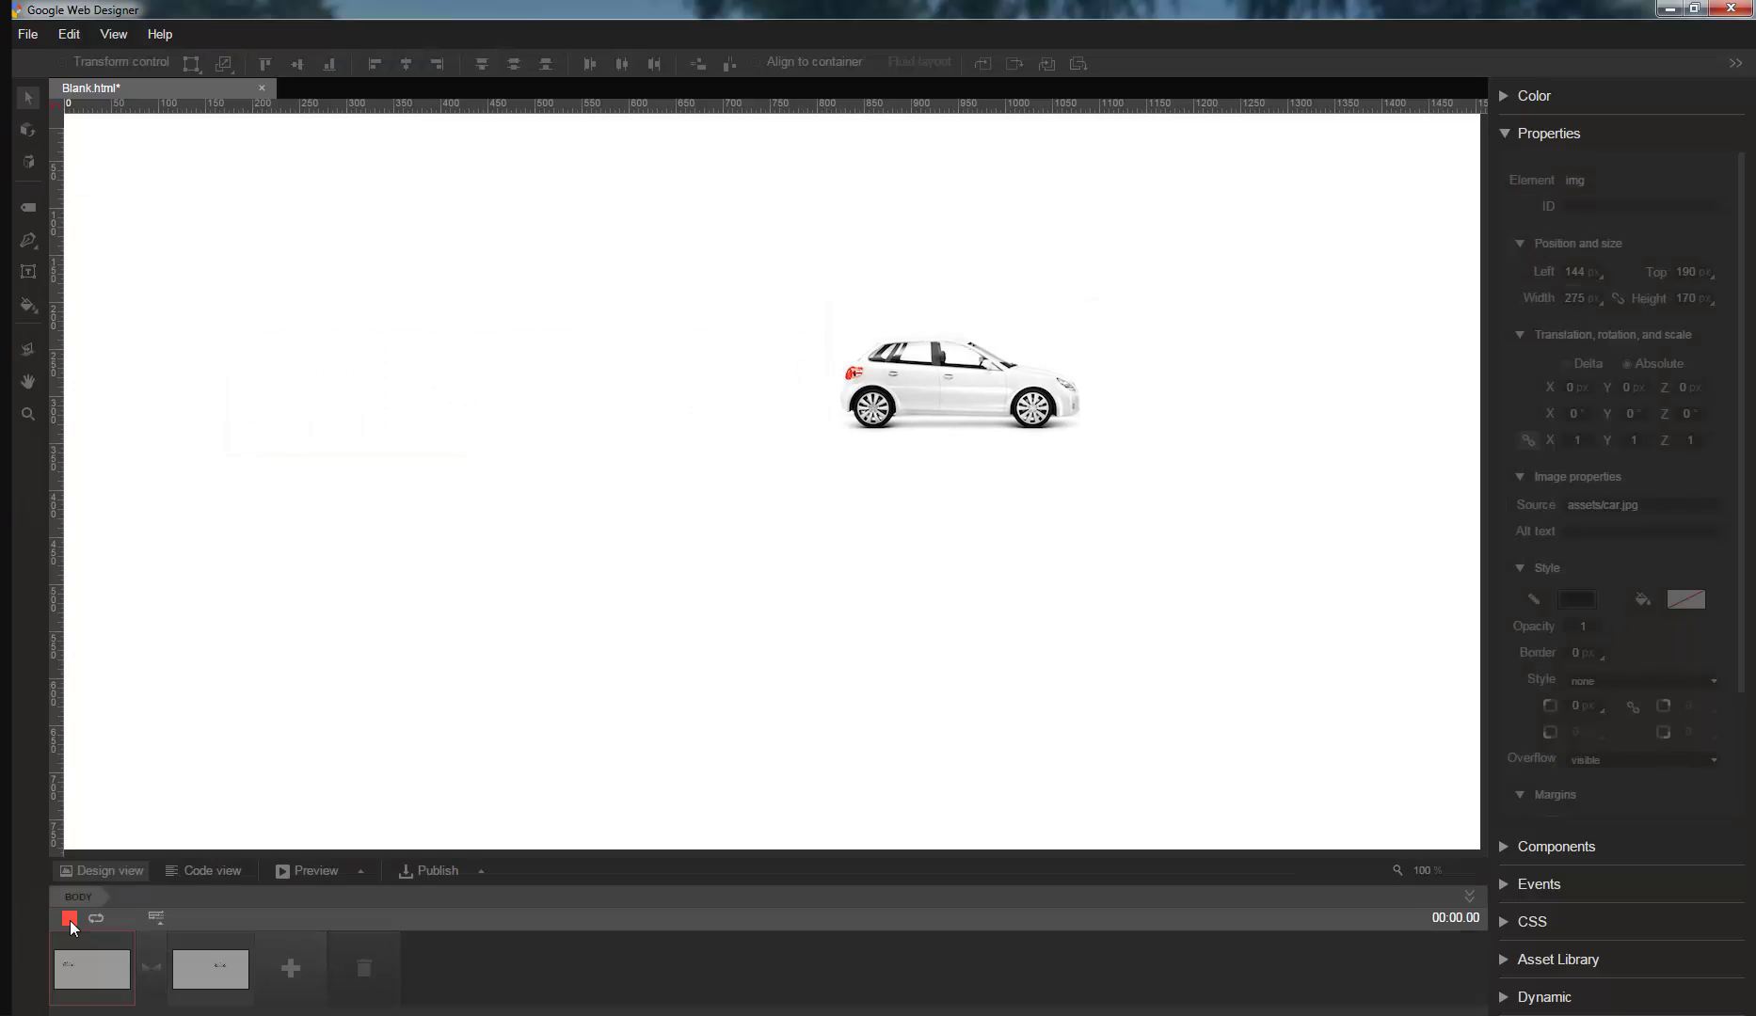
pyautogui.click(179, 874)
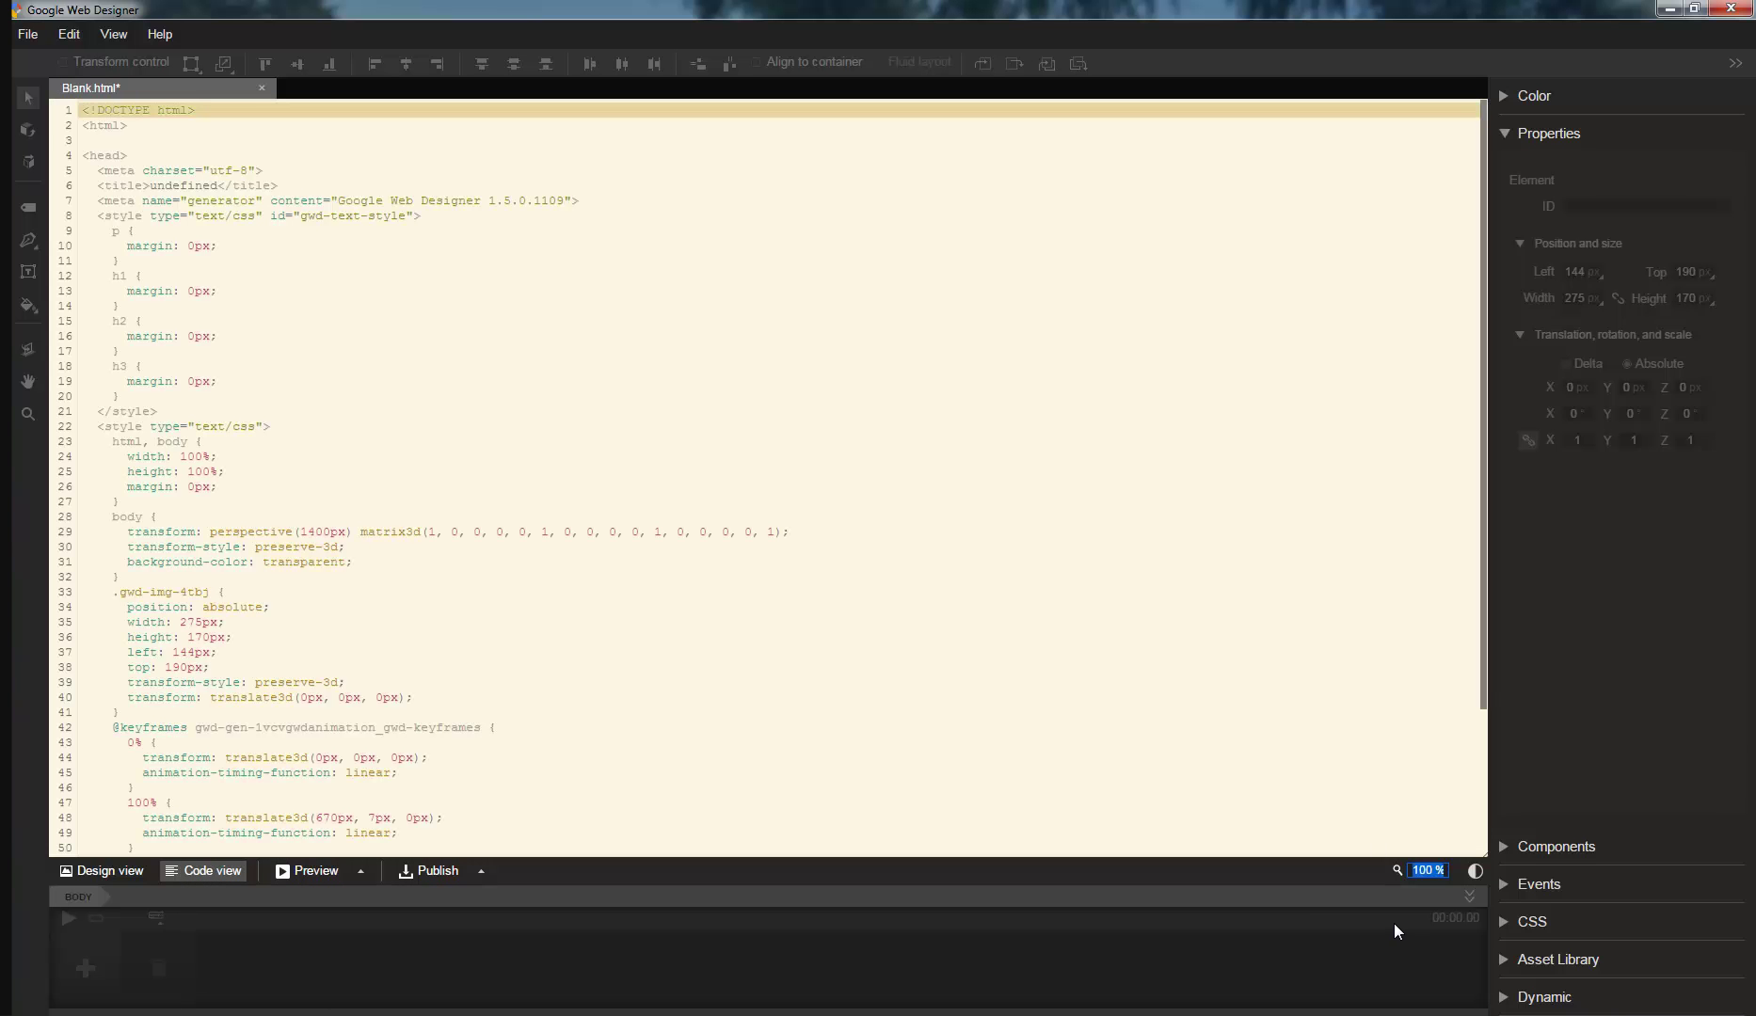
pyautogui.write('150')
pyautogui.press('Return')
pyautogui.scroll(-7, 369, 515)
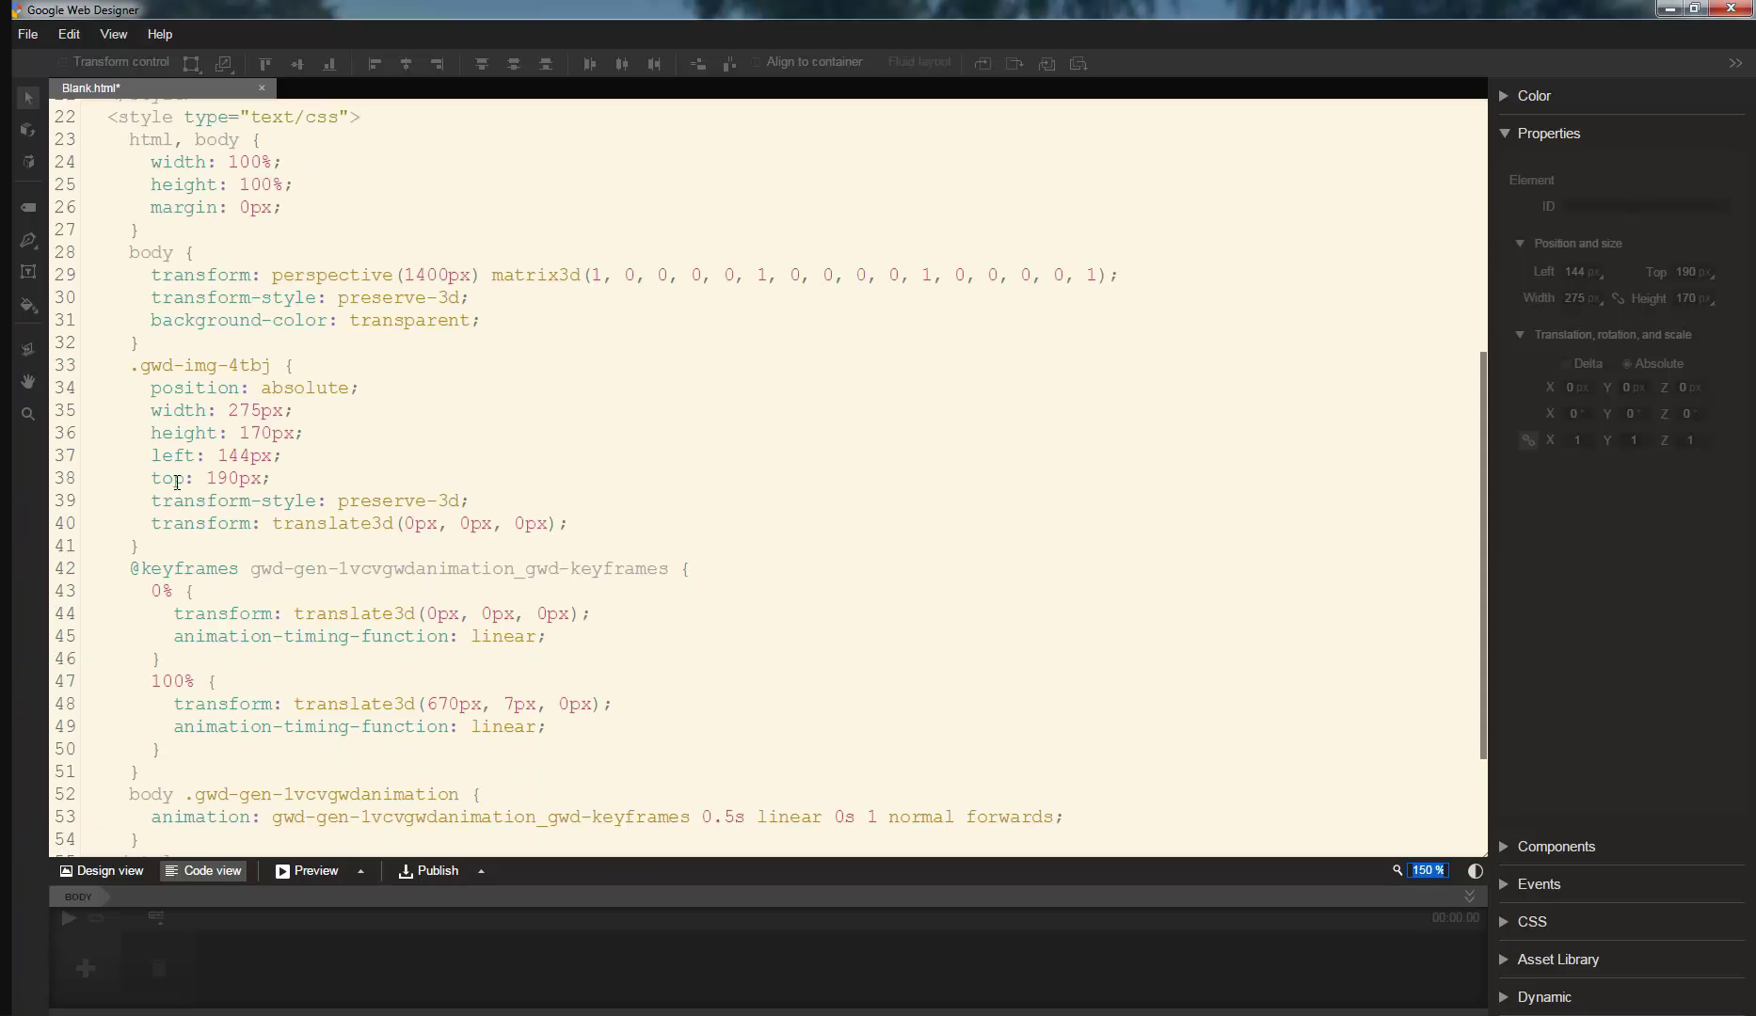
pyautogui.scroll(-1, 267, 527)
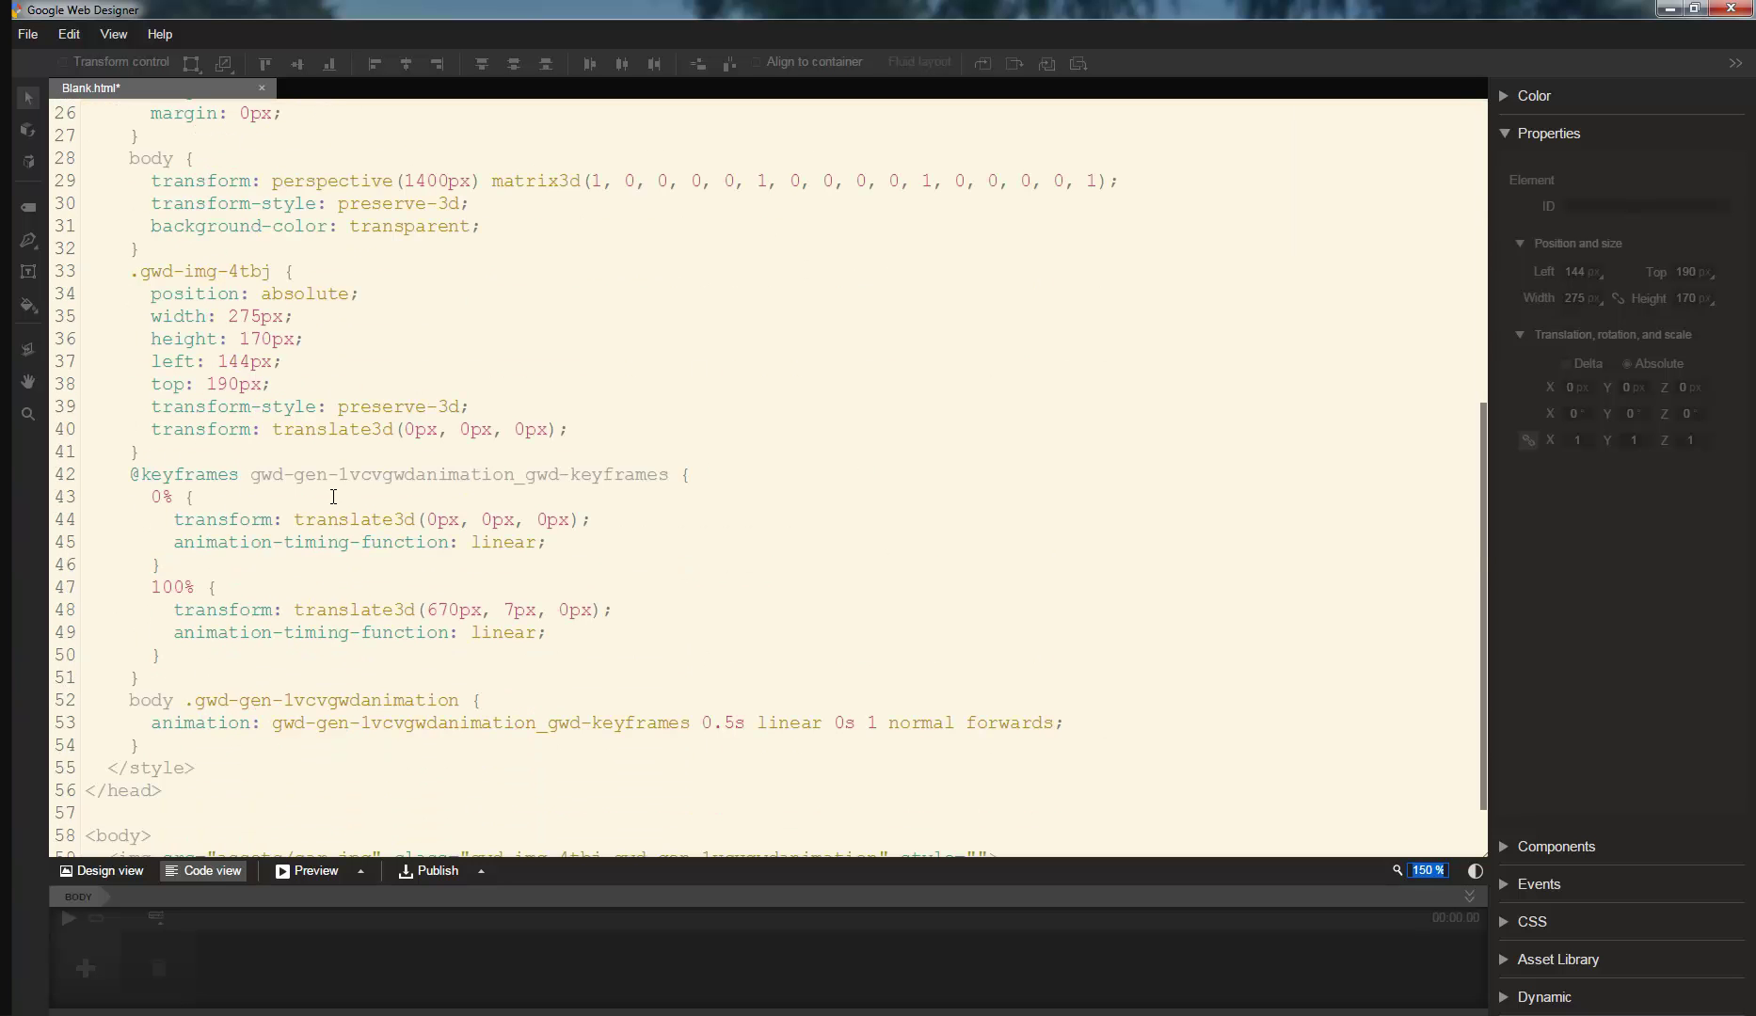
# Return to Design view and open the Transform control position-style flyout
pyautogui.click(108, 876)
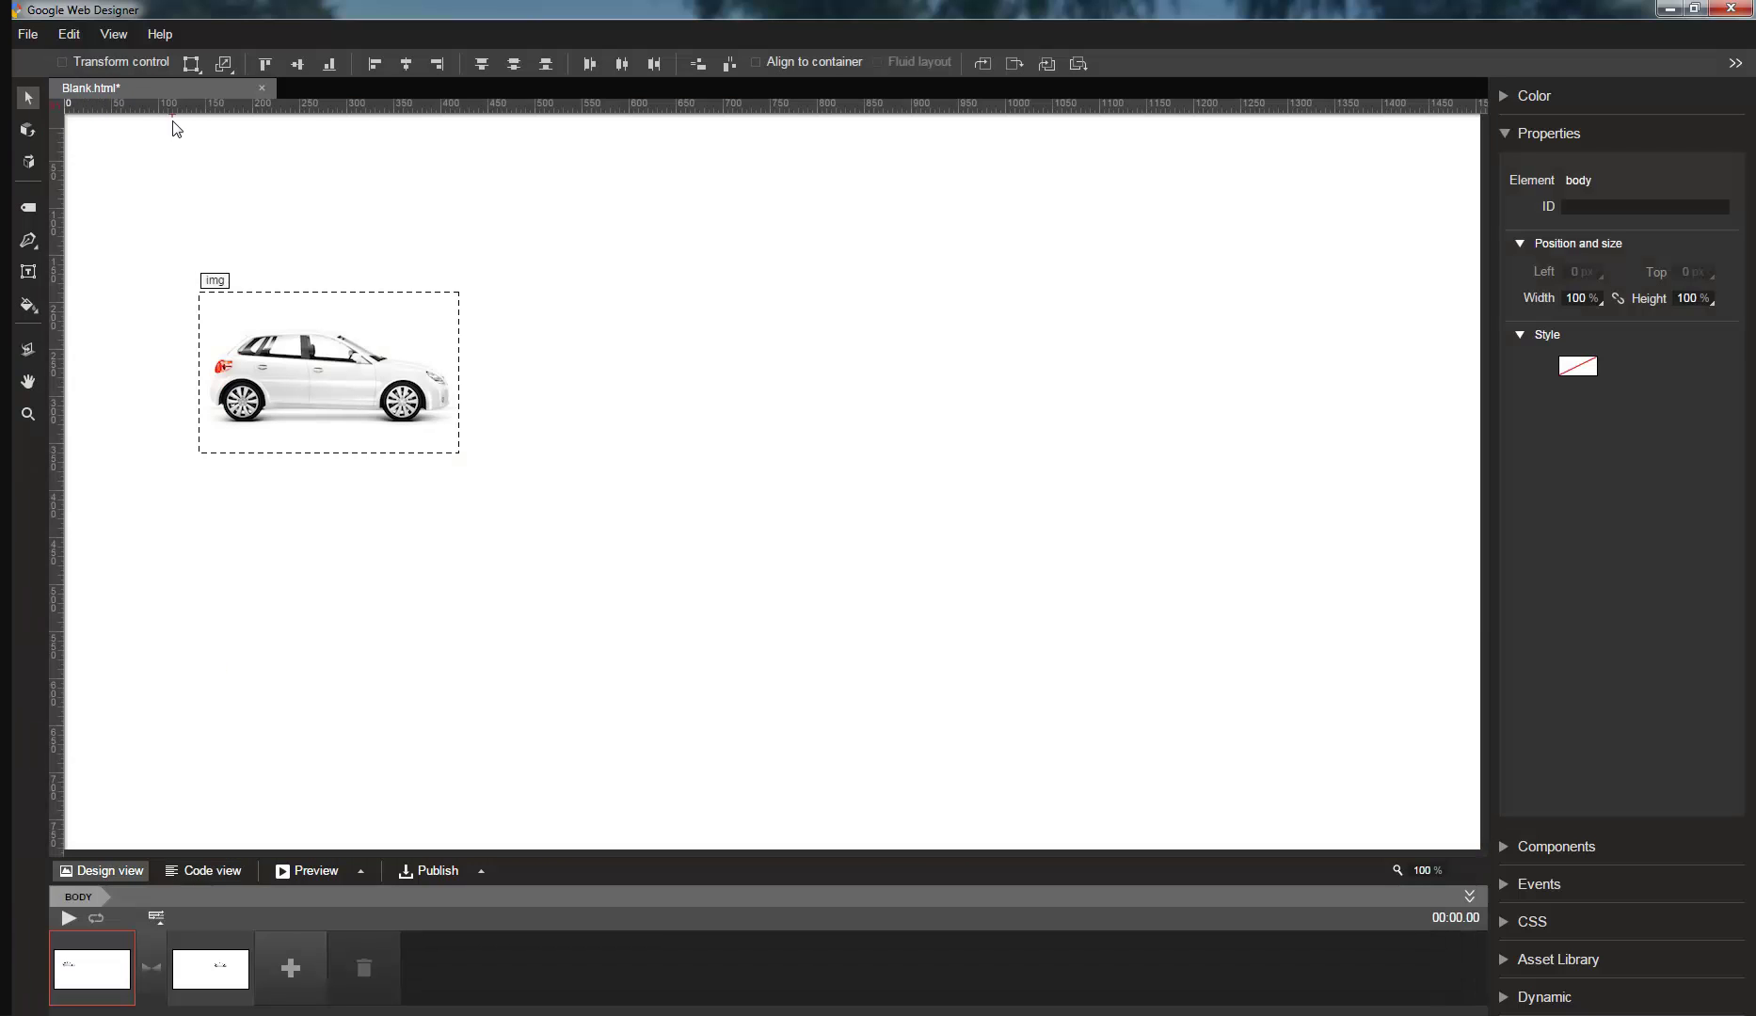
pyautogui.click(193, 64)
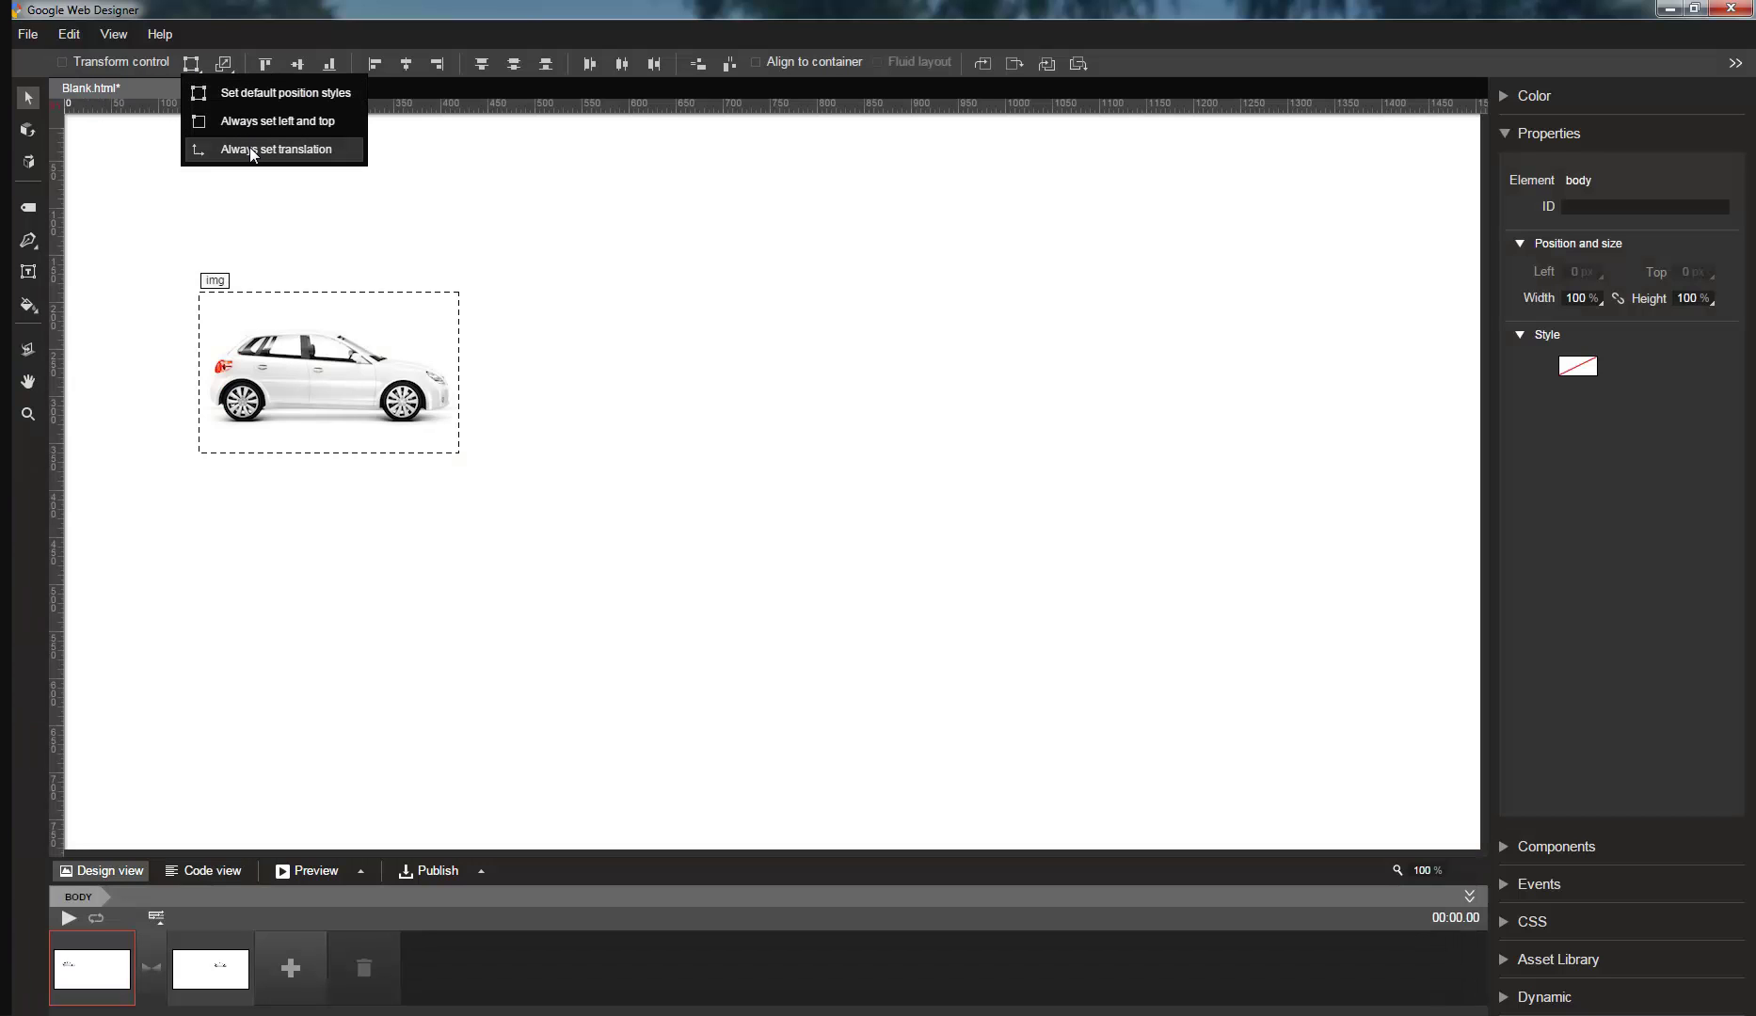
# Dismiss the flyout and delete the second animation frame
pyautogui.click(255, 185)
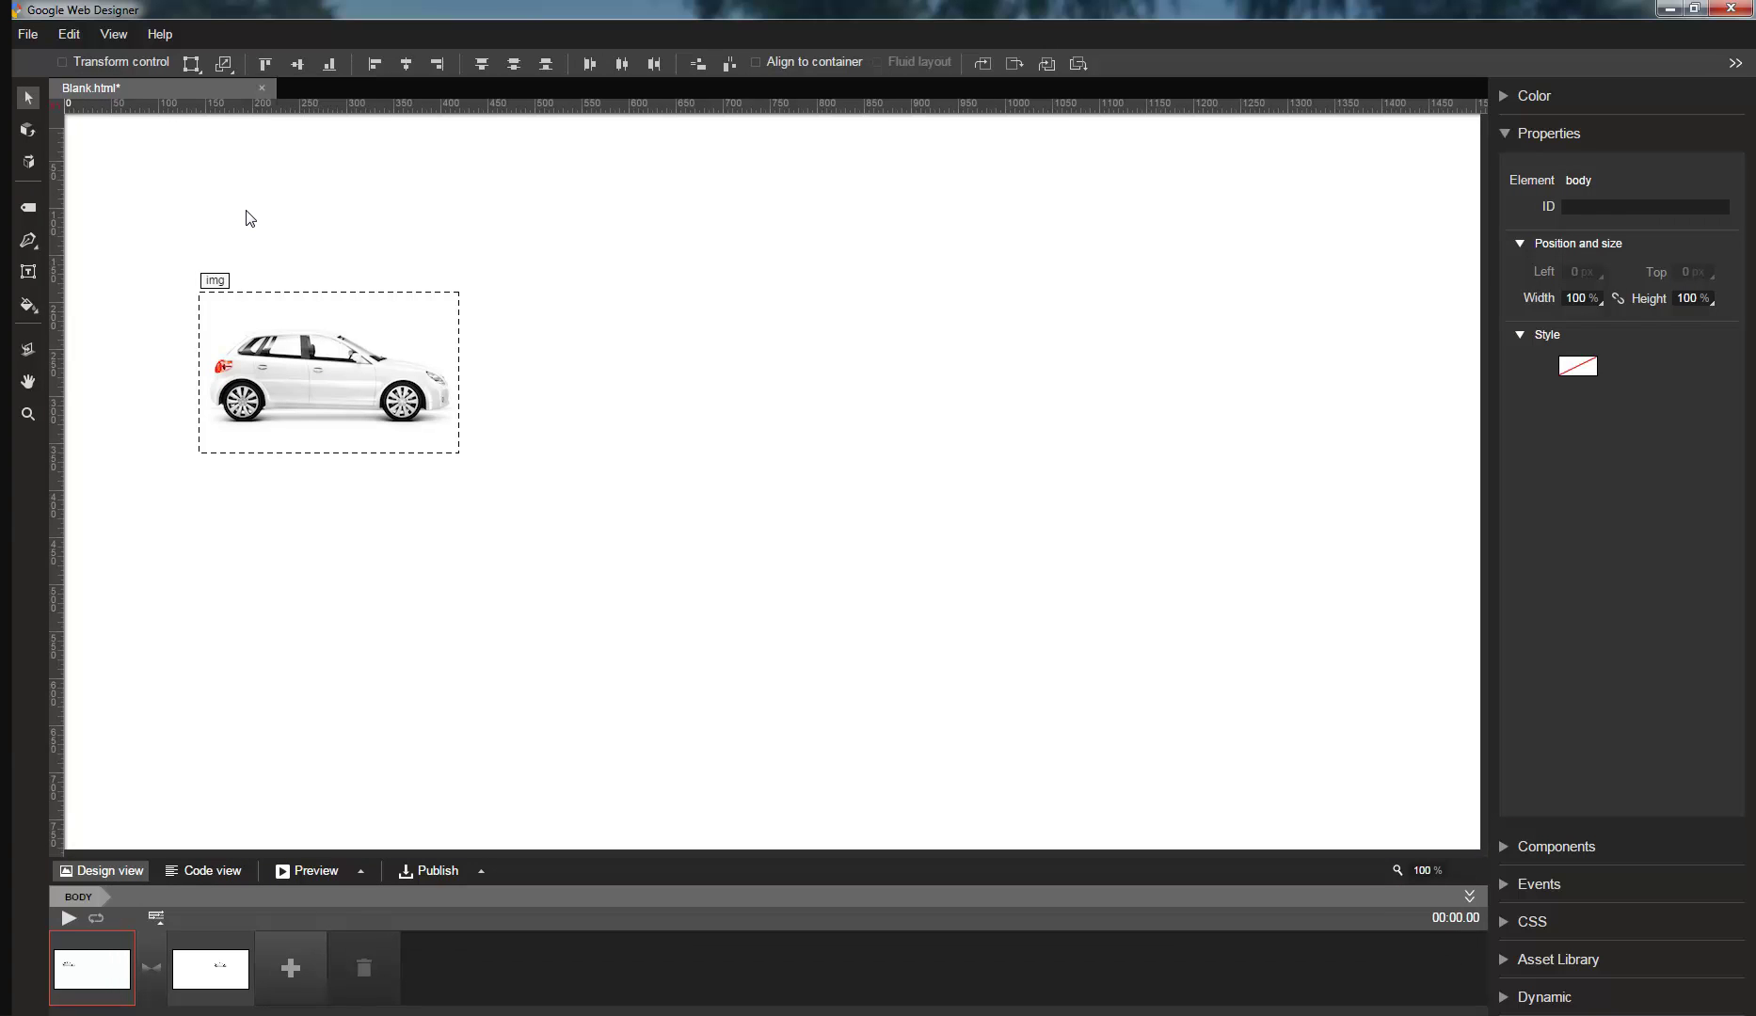
pyautogui.click(211, 969)
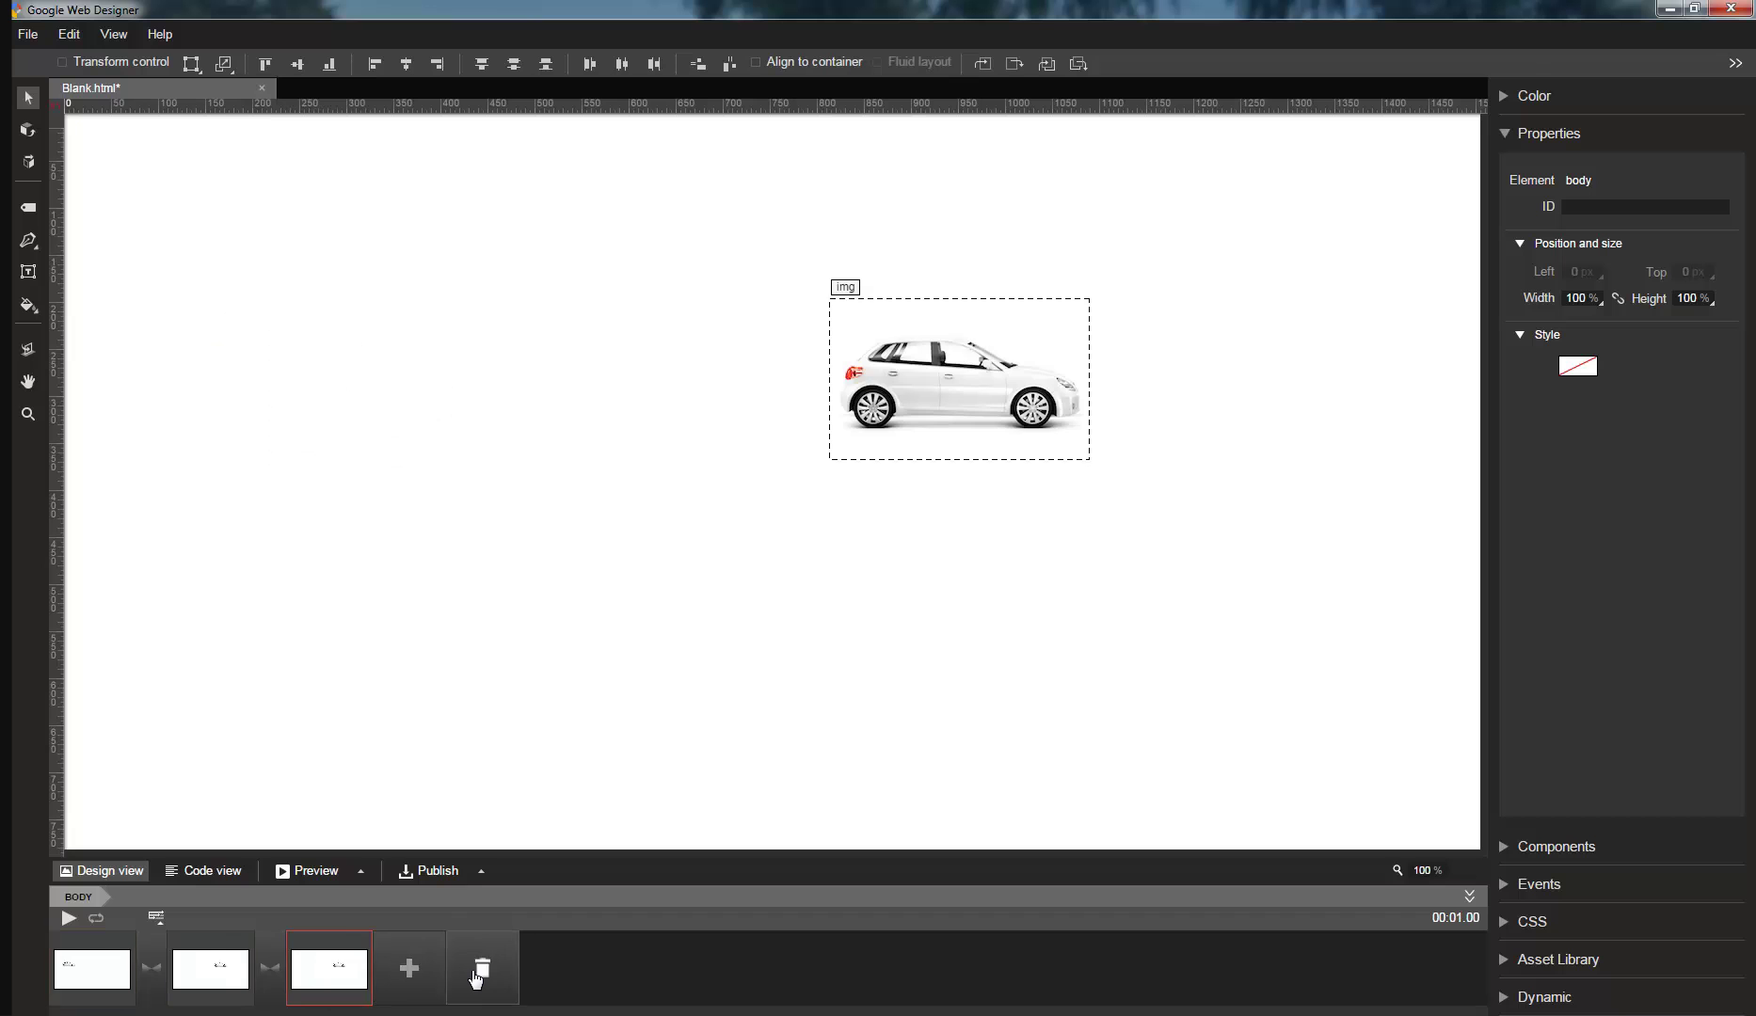
pyautogui.click(388, 977)
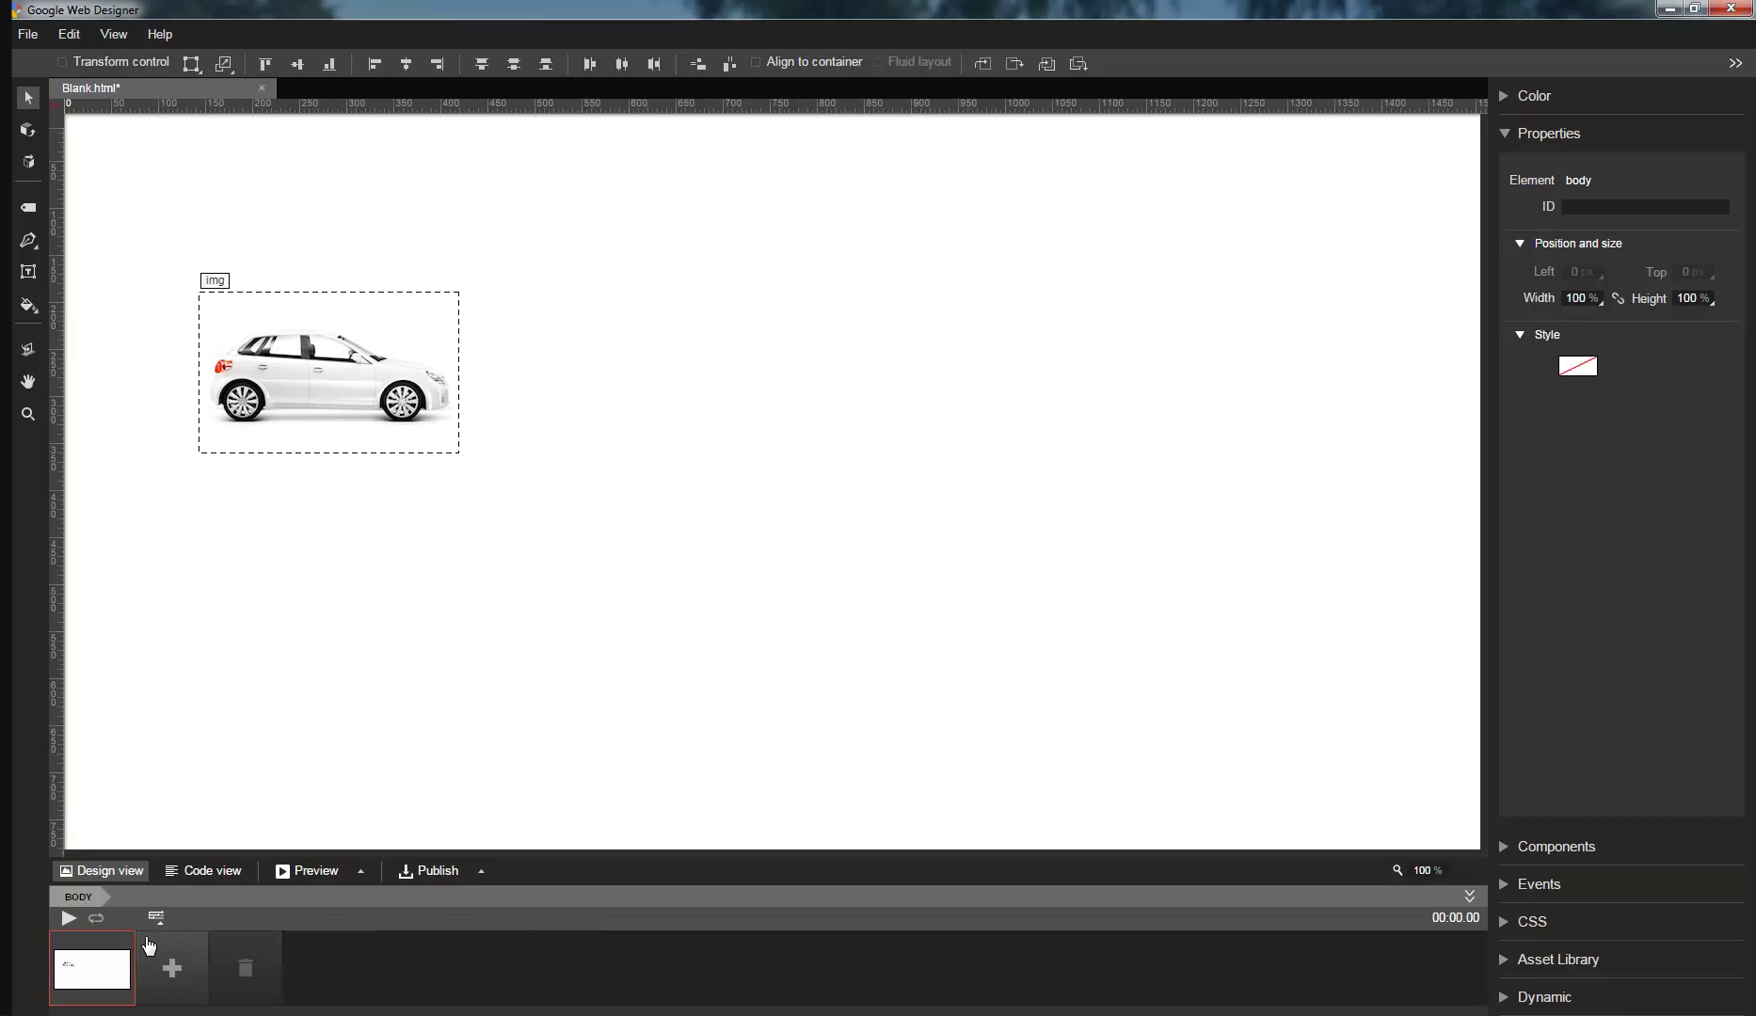
# Link the car's X, Y and Z scale and reset all three to 1 after trial enlargements
pyautogui.click(327, 400)
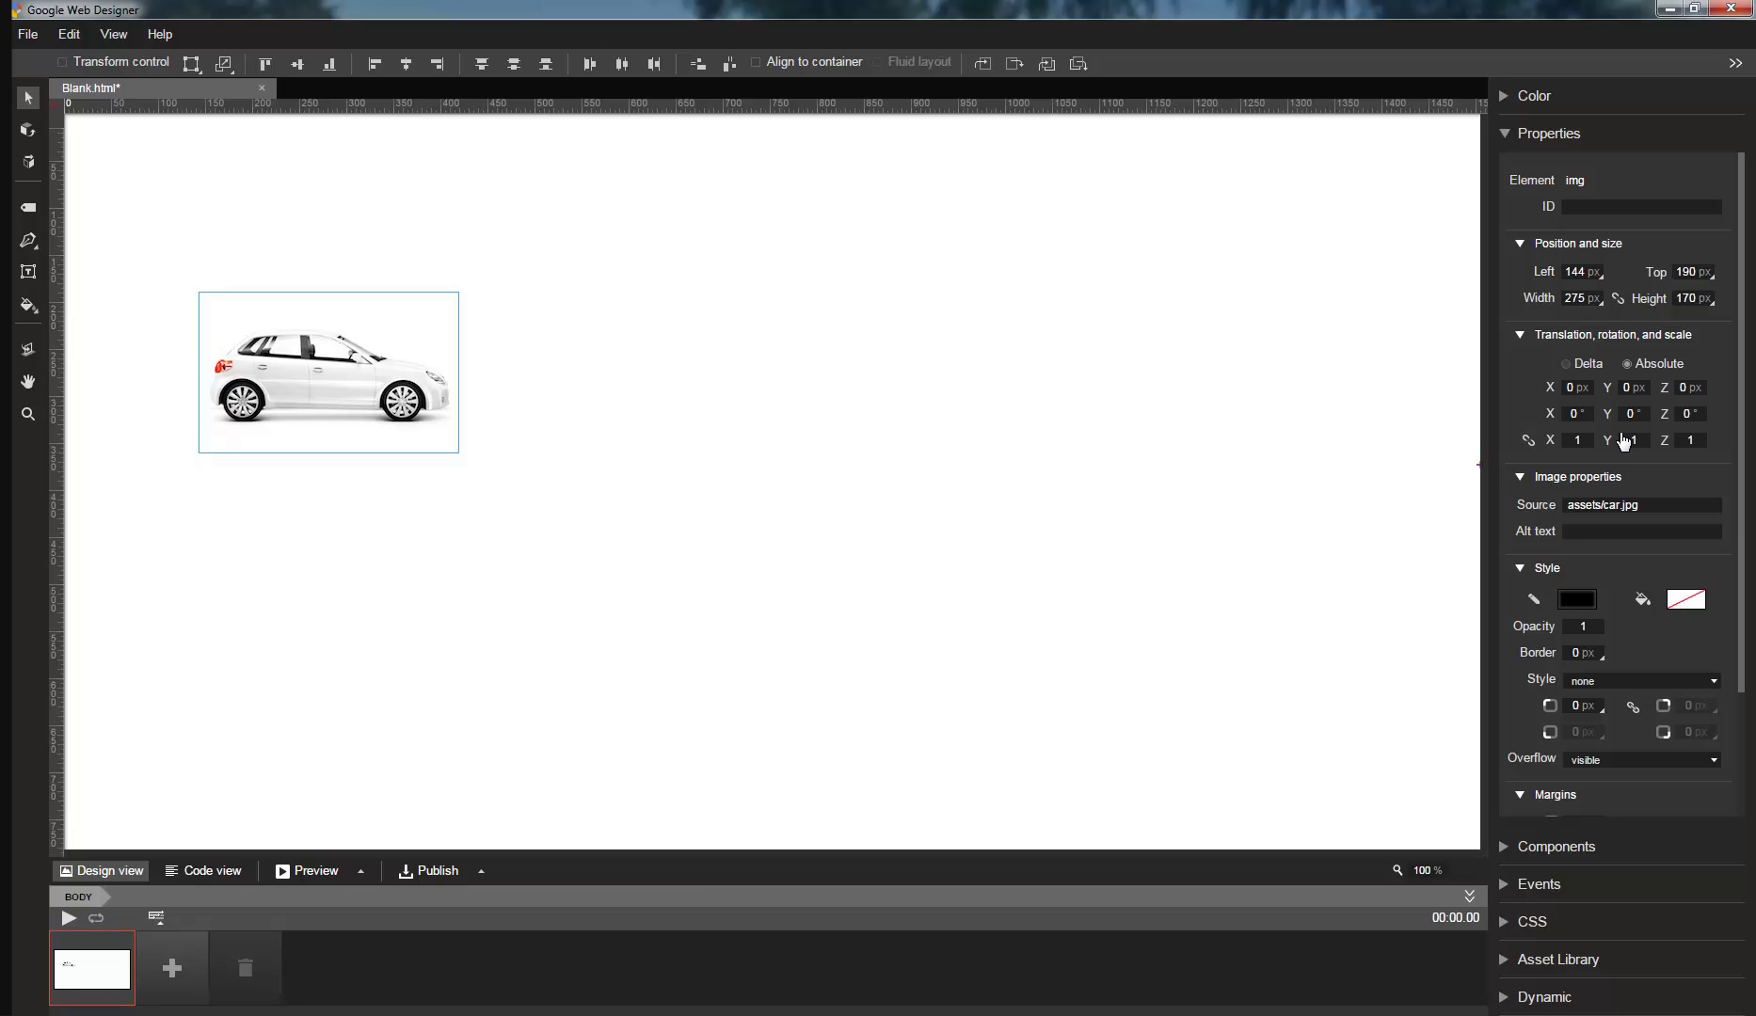
pyautogui.moveTo(1618, 440)
pyautogui.mouseDown()
pyautogui.moveTo(1599, 455)
pyautogui.moveTo(1660, 446)
pyautogui.moveTo(1645, 452)
pyautogui.mouseUp()
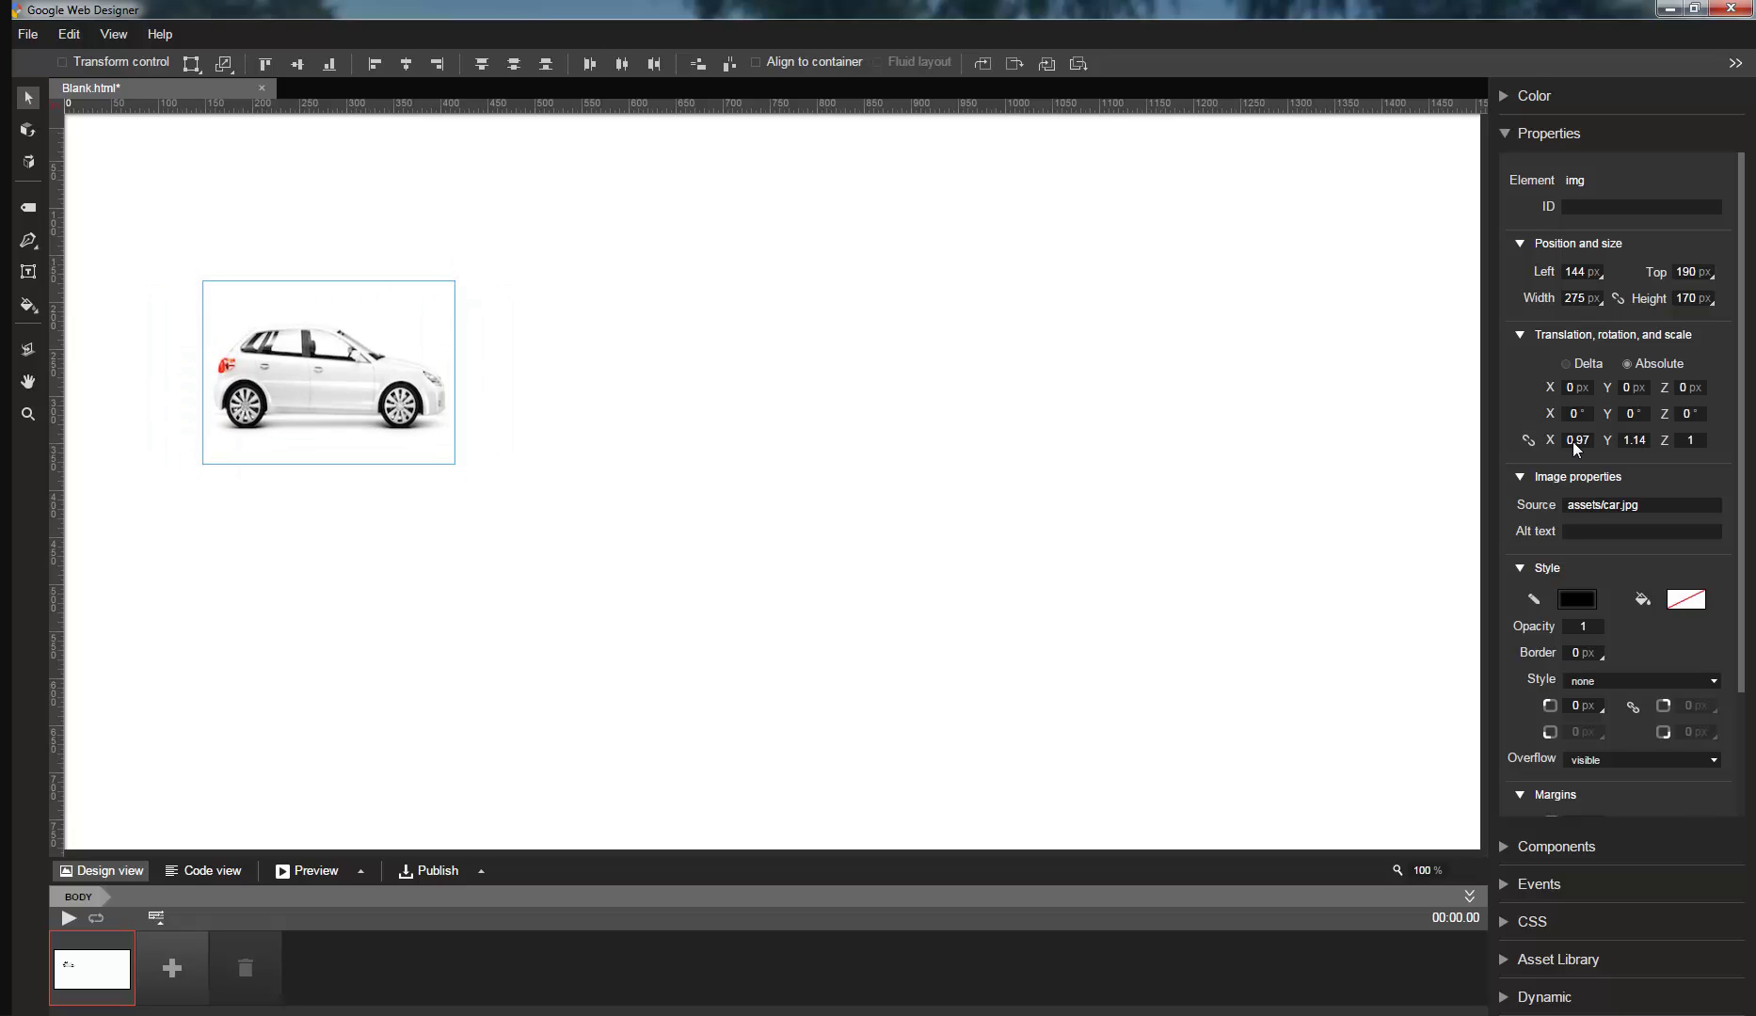
pyautogui.doubleClick(1630, 440)
pyautogui.write('1')
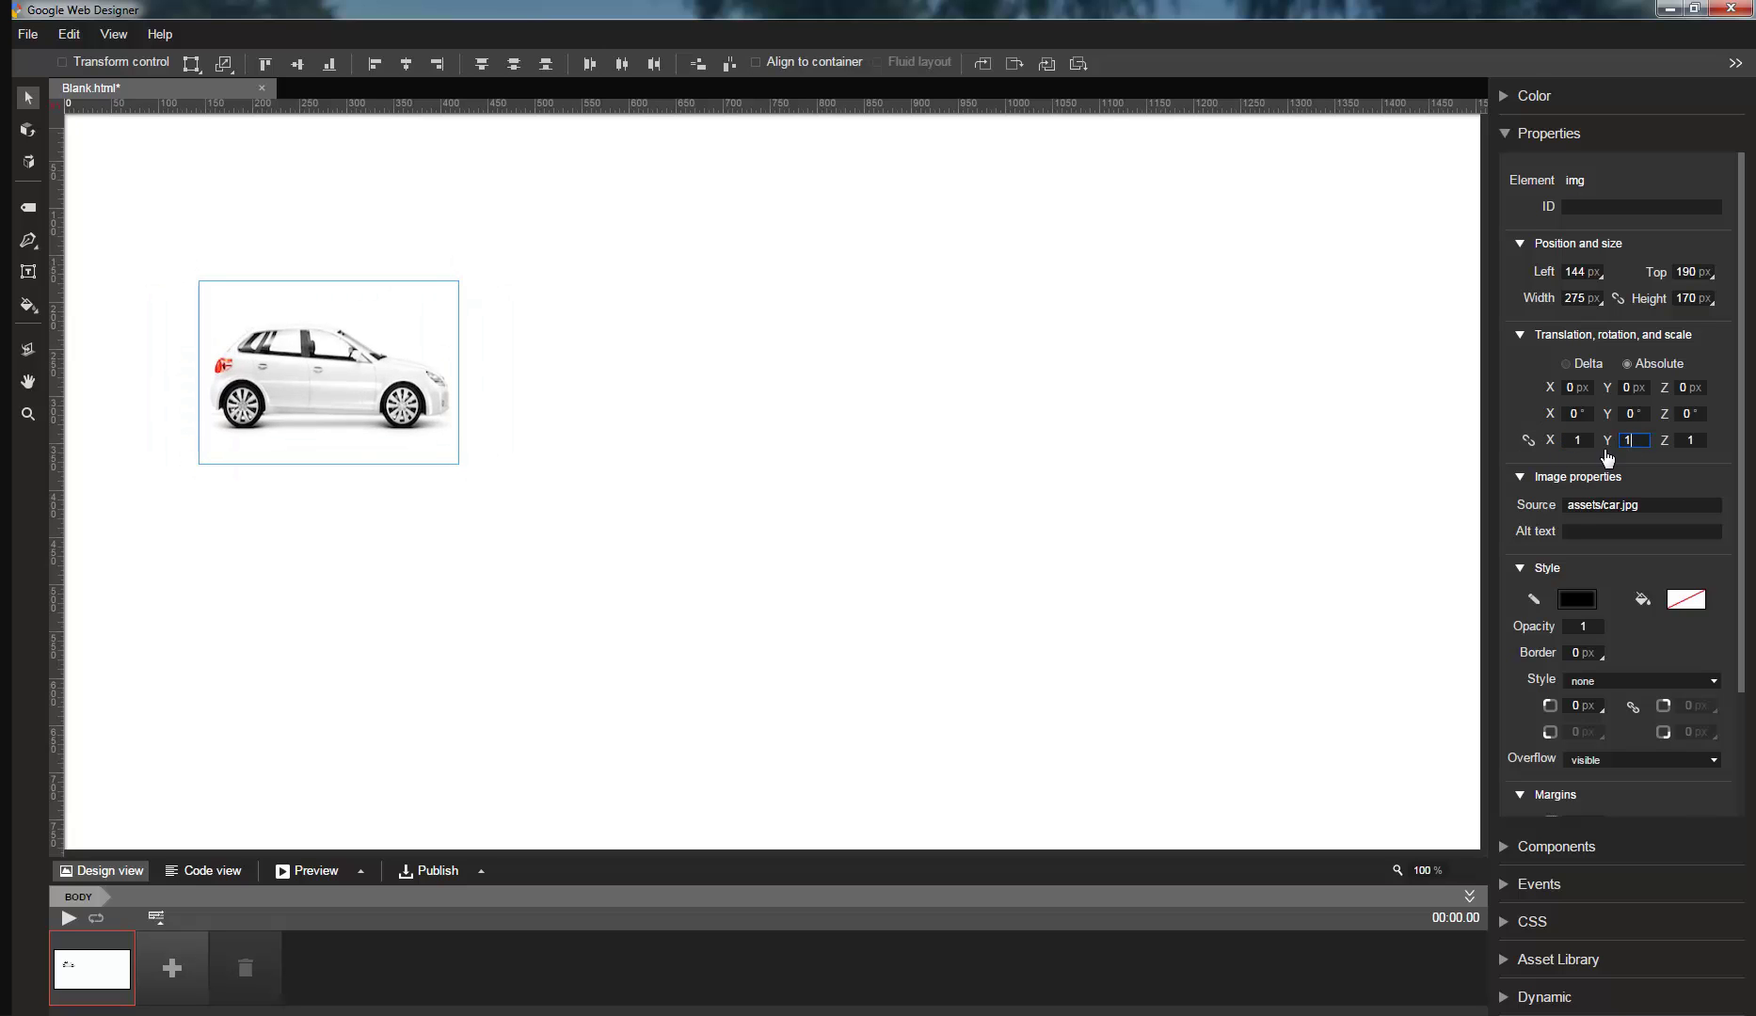
pyautogui.click(1526, 442)
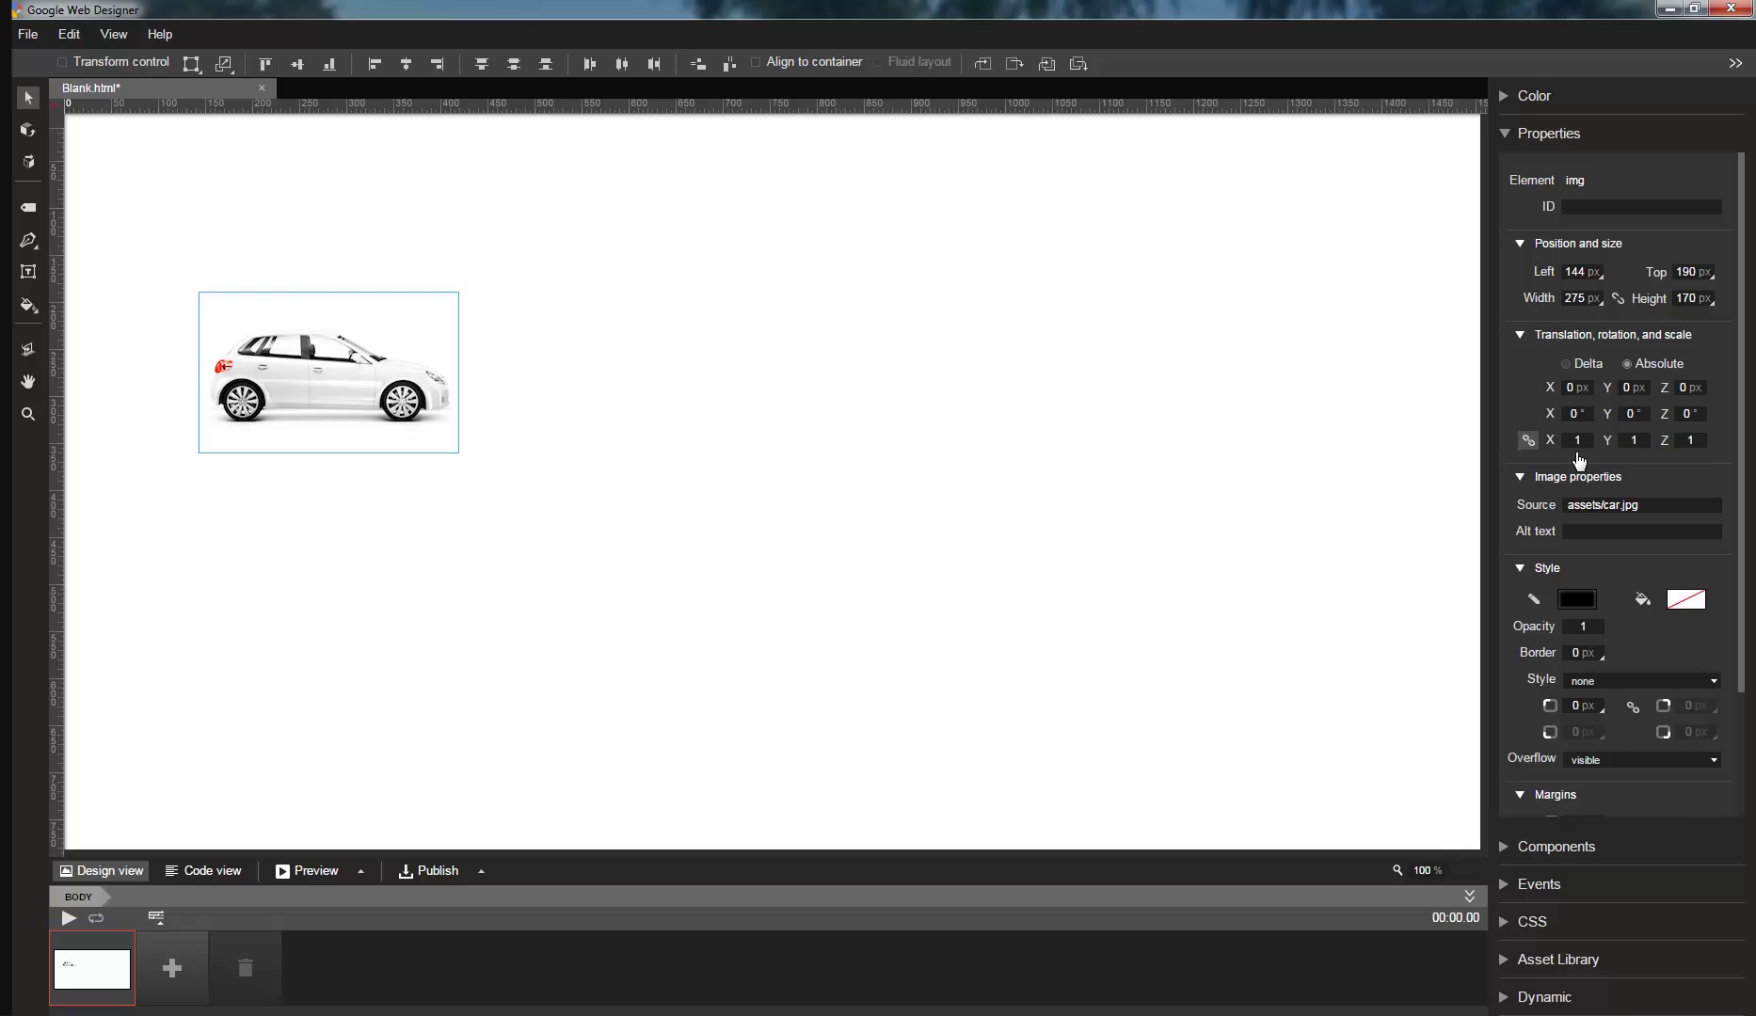
pyautogui.moveTo(1577, 447)
pyautogui.mouseDown()
pyautogui.moveTo(1634, 454)
pyautogui.moveTo(1600, 458)
pyautogui.mouseUp()
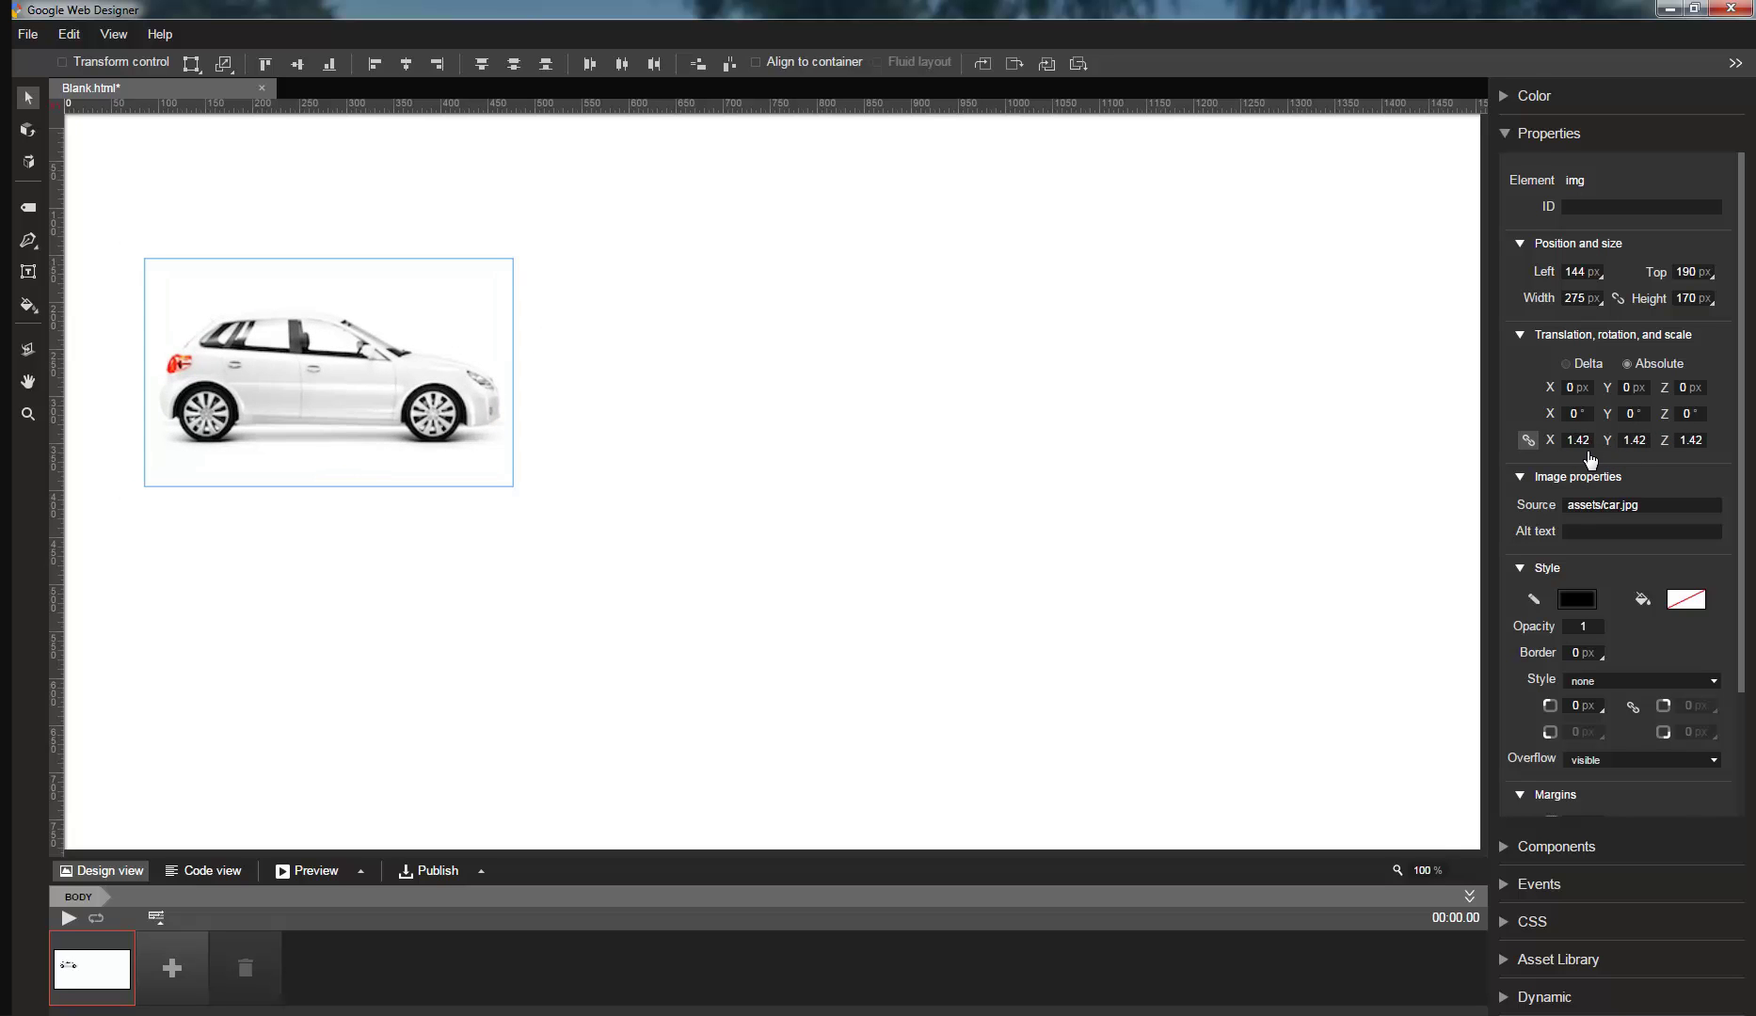
pyautogui.click(1578, 442)
pyautogui.write('1')
pyautogui.press('Return')
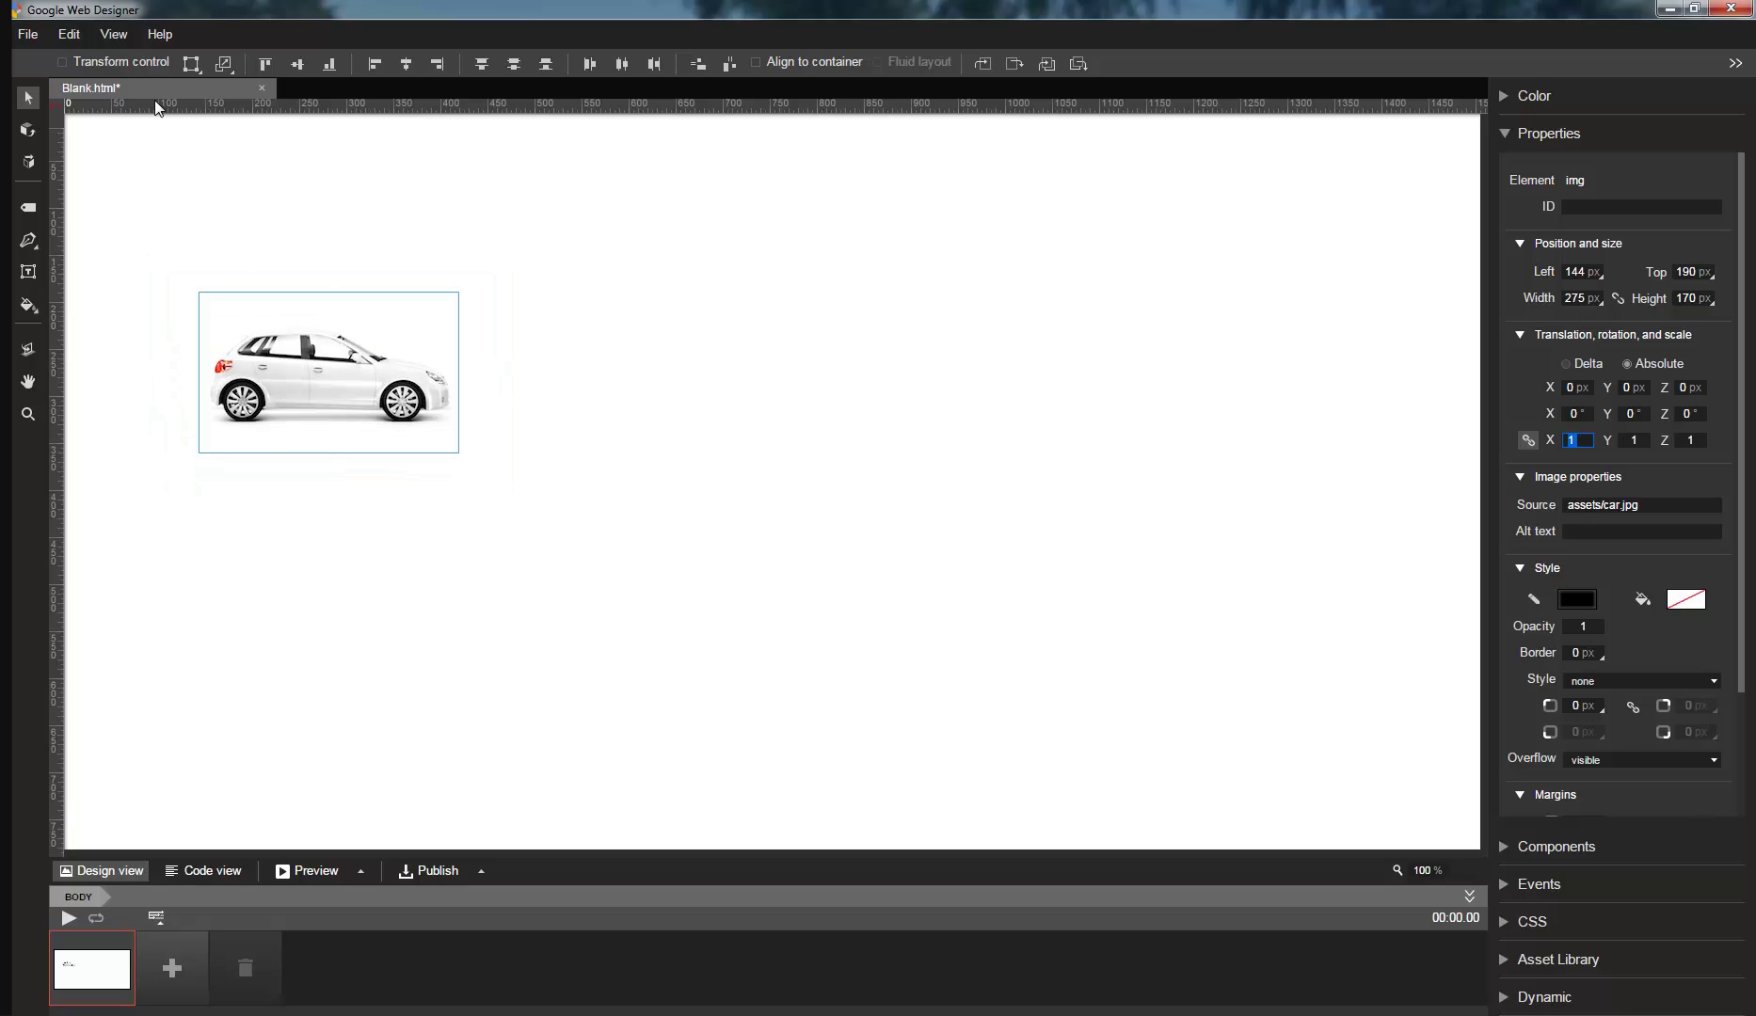
# Resize the car to 141×127 px, add a 0.5 s frame scaling it 3.76×3.01, and preview
pyautogui.click(63, 62)
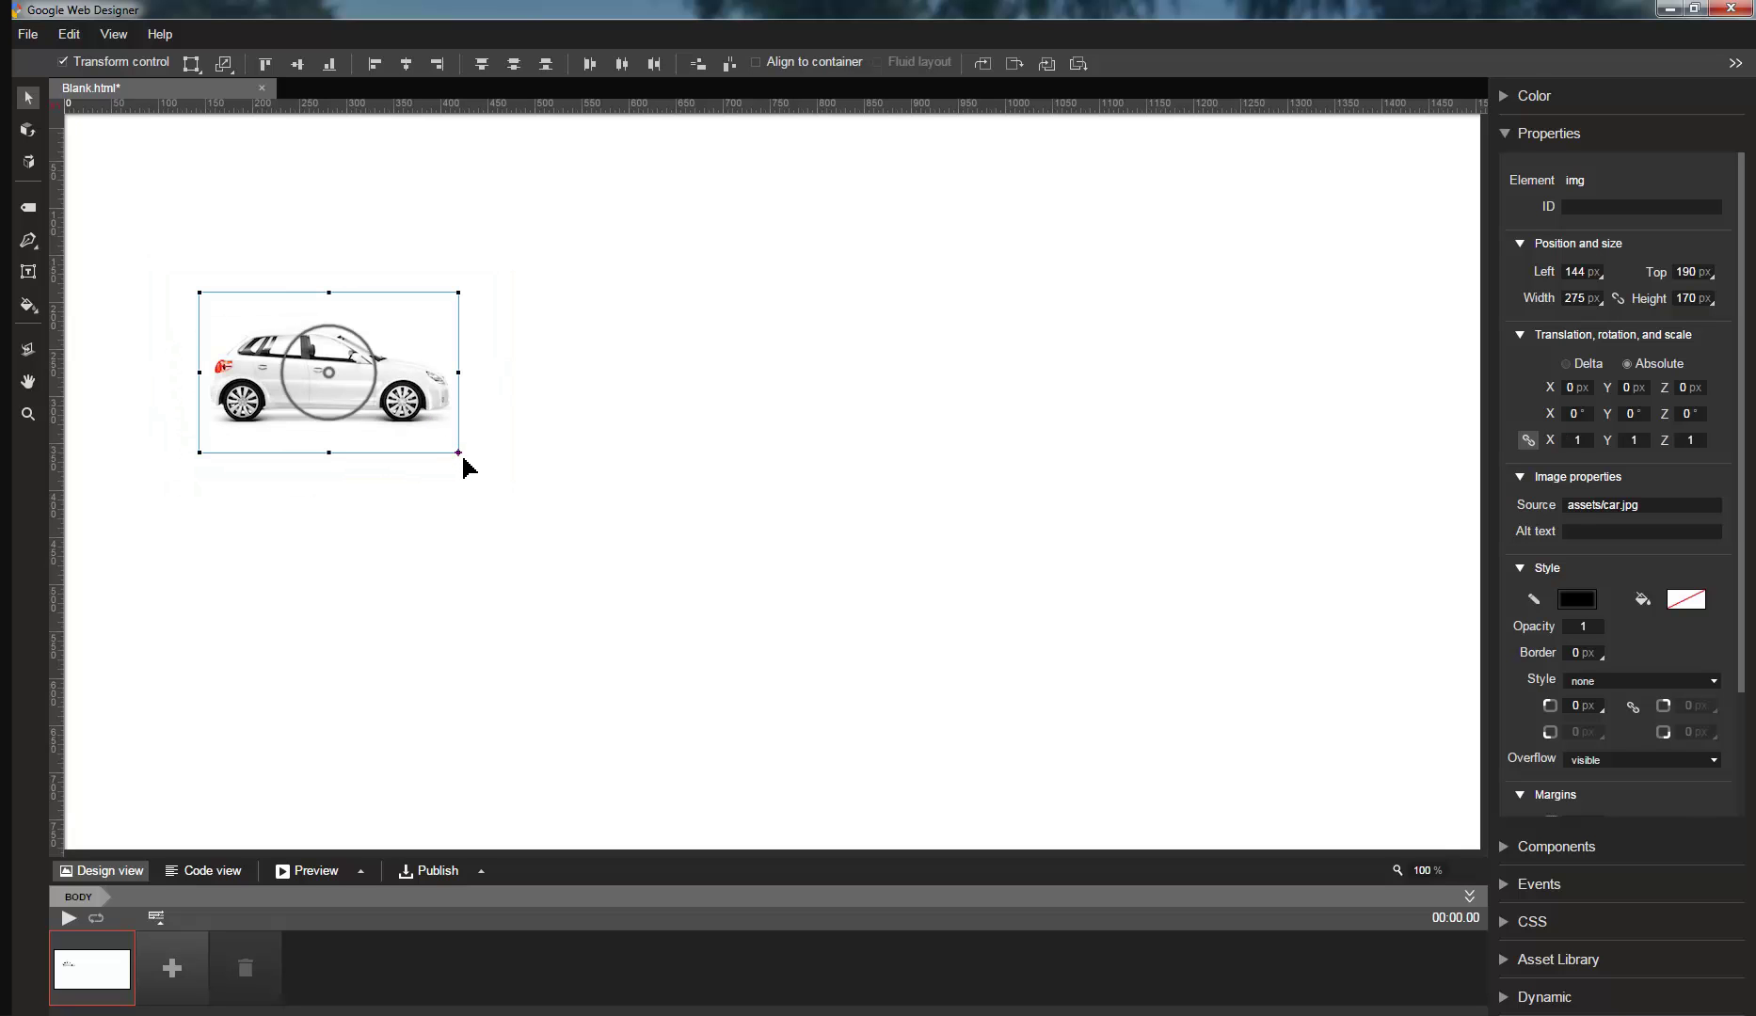
pyautogui.moveTo(462, 459); pyautogui.dragTo(332, 411)
pyautogui.click(173, 968)
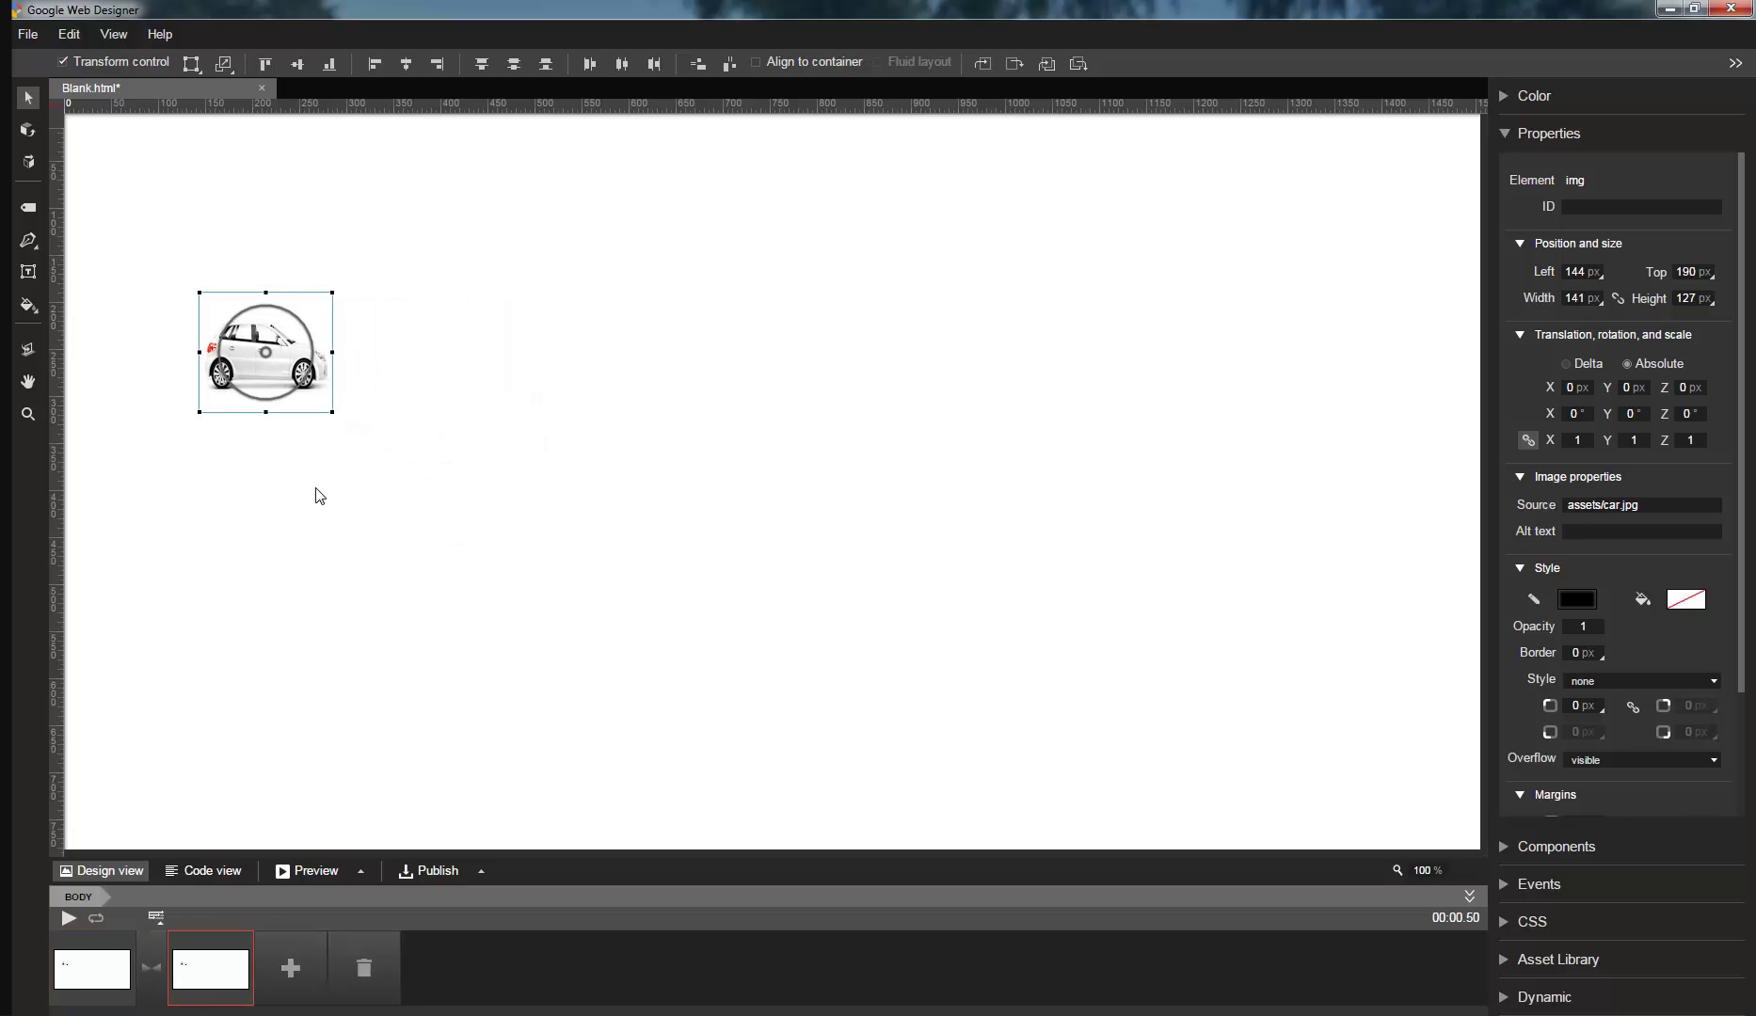
pyautogui.moveTo(332, 411); pyautogui.dragTo(699, 653)
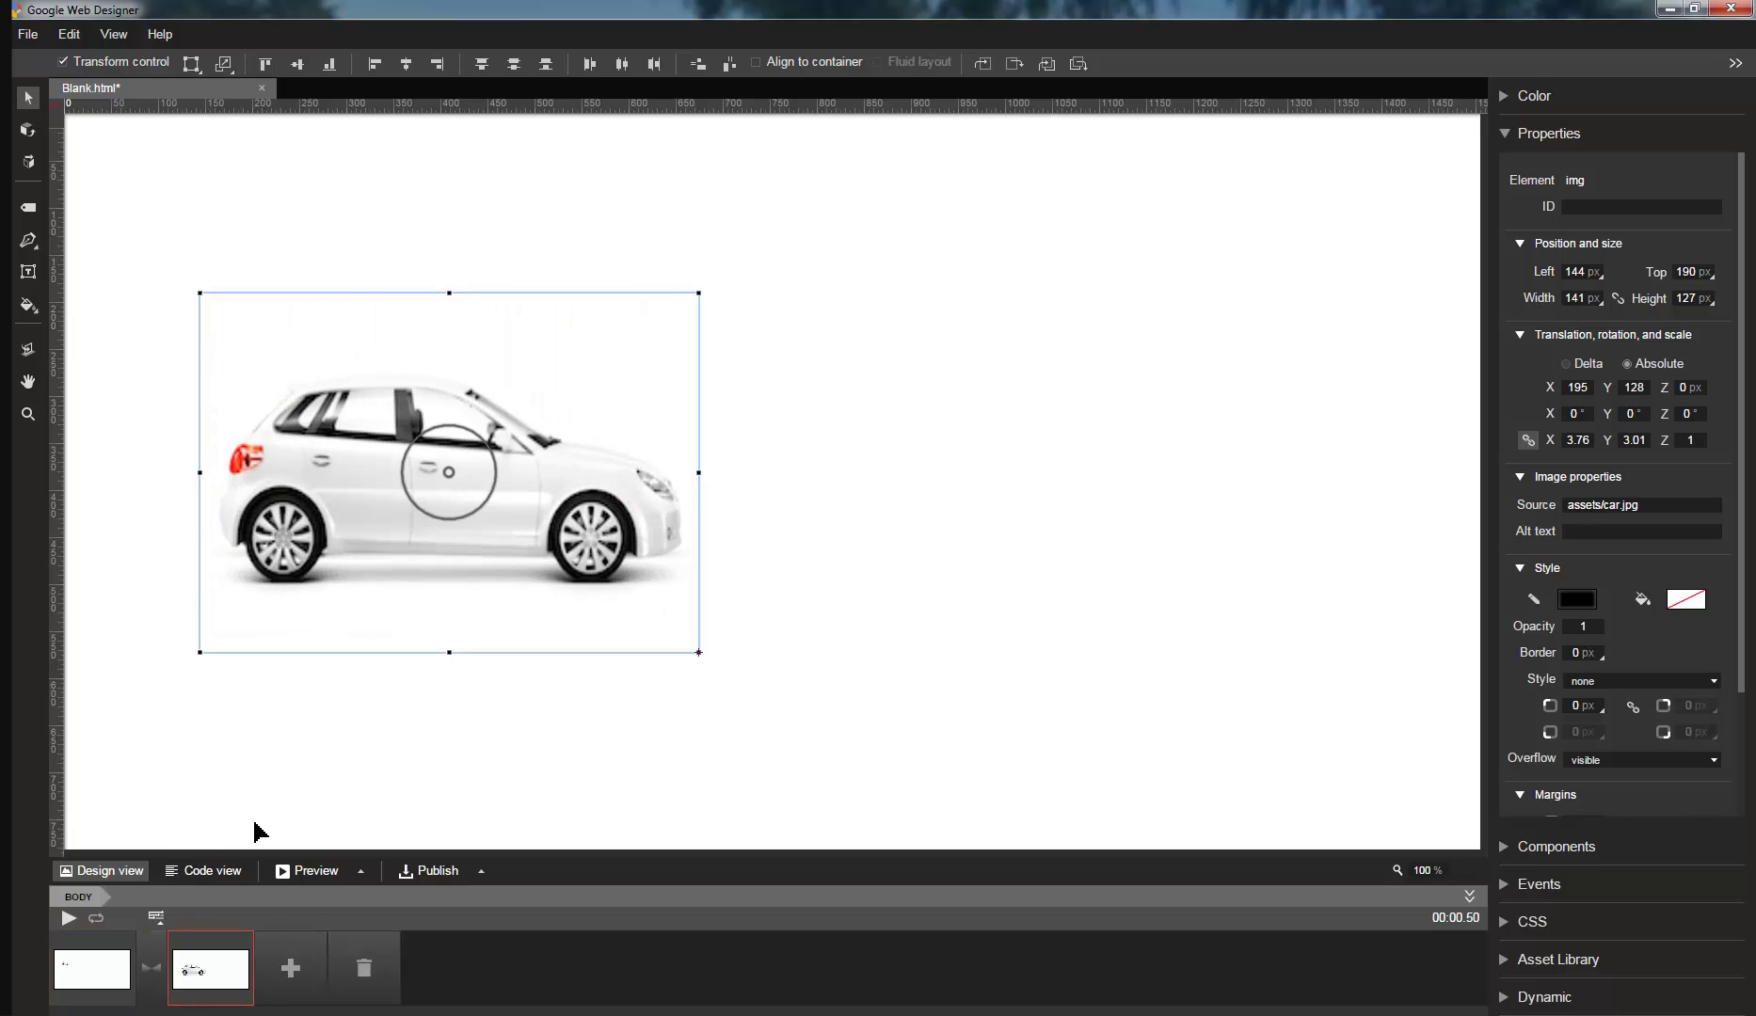
pyautogui.click(66, 919)
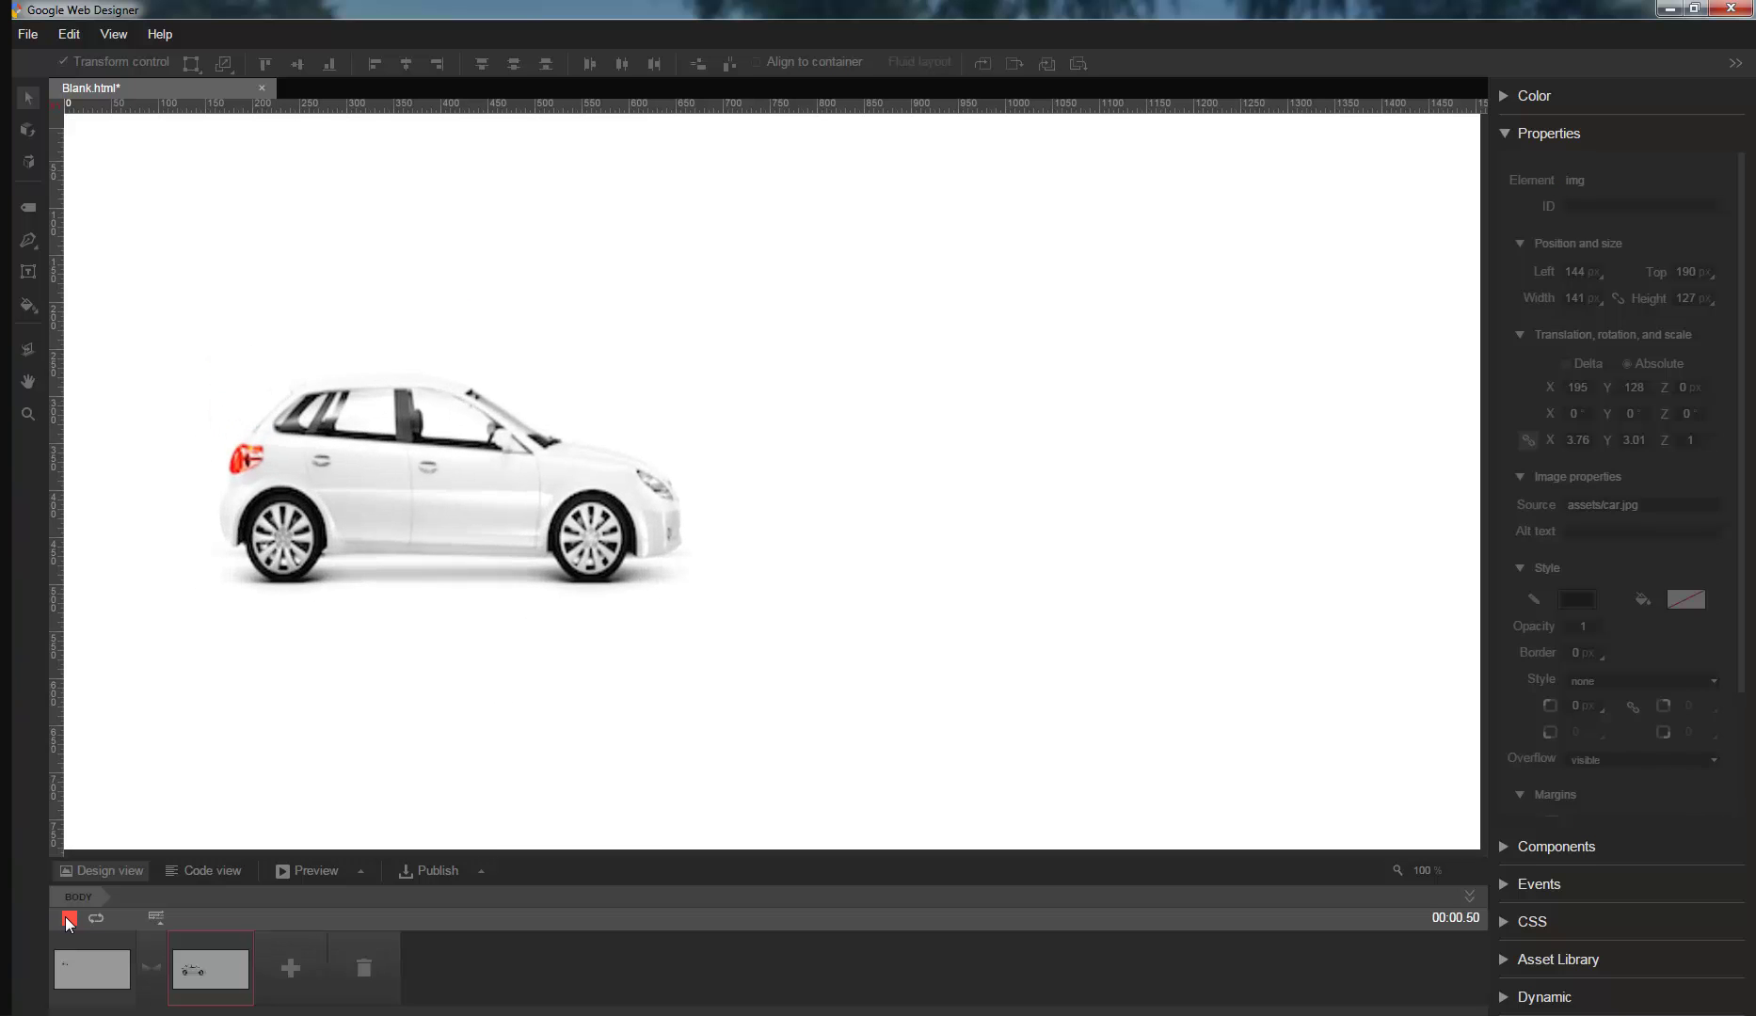
pyautogui.click(192, 871)
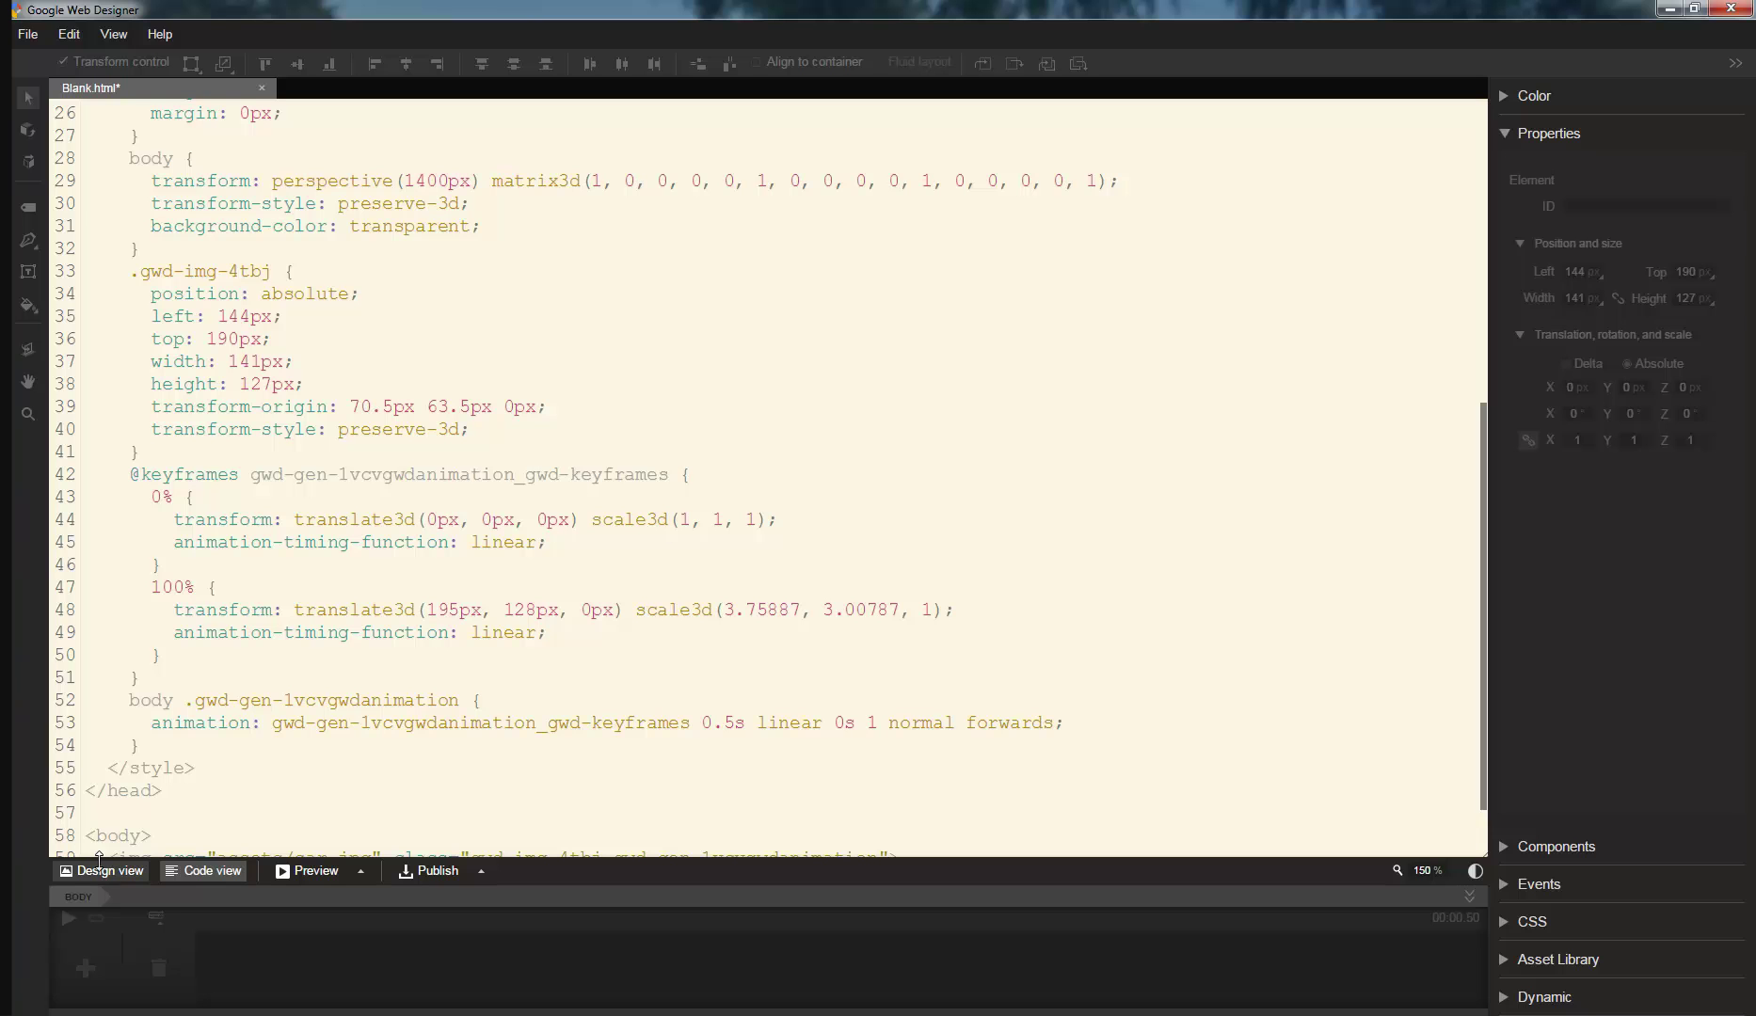
pyautogui.click(102, 871)
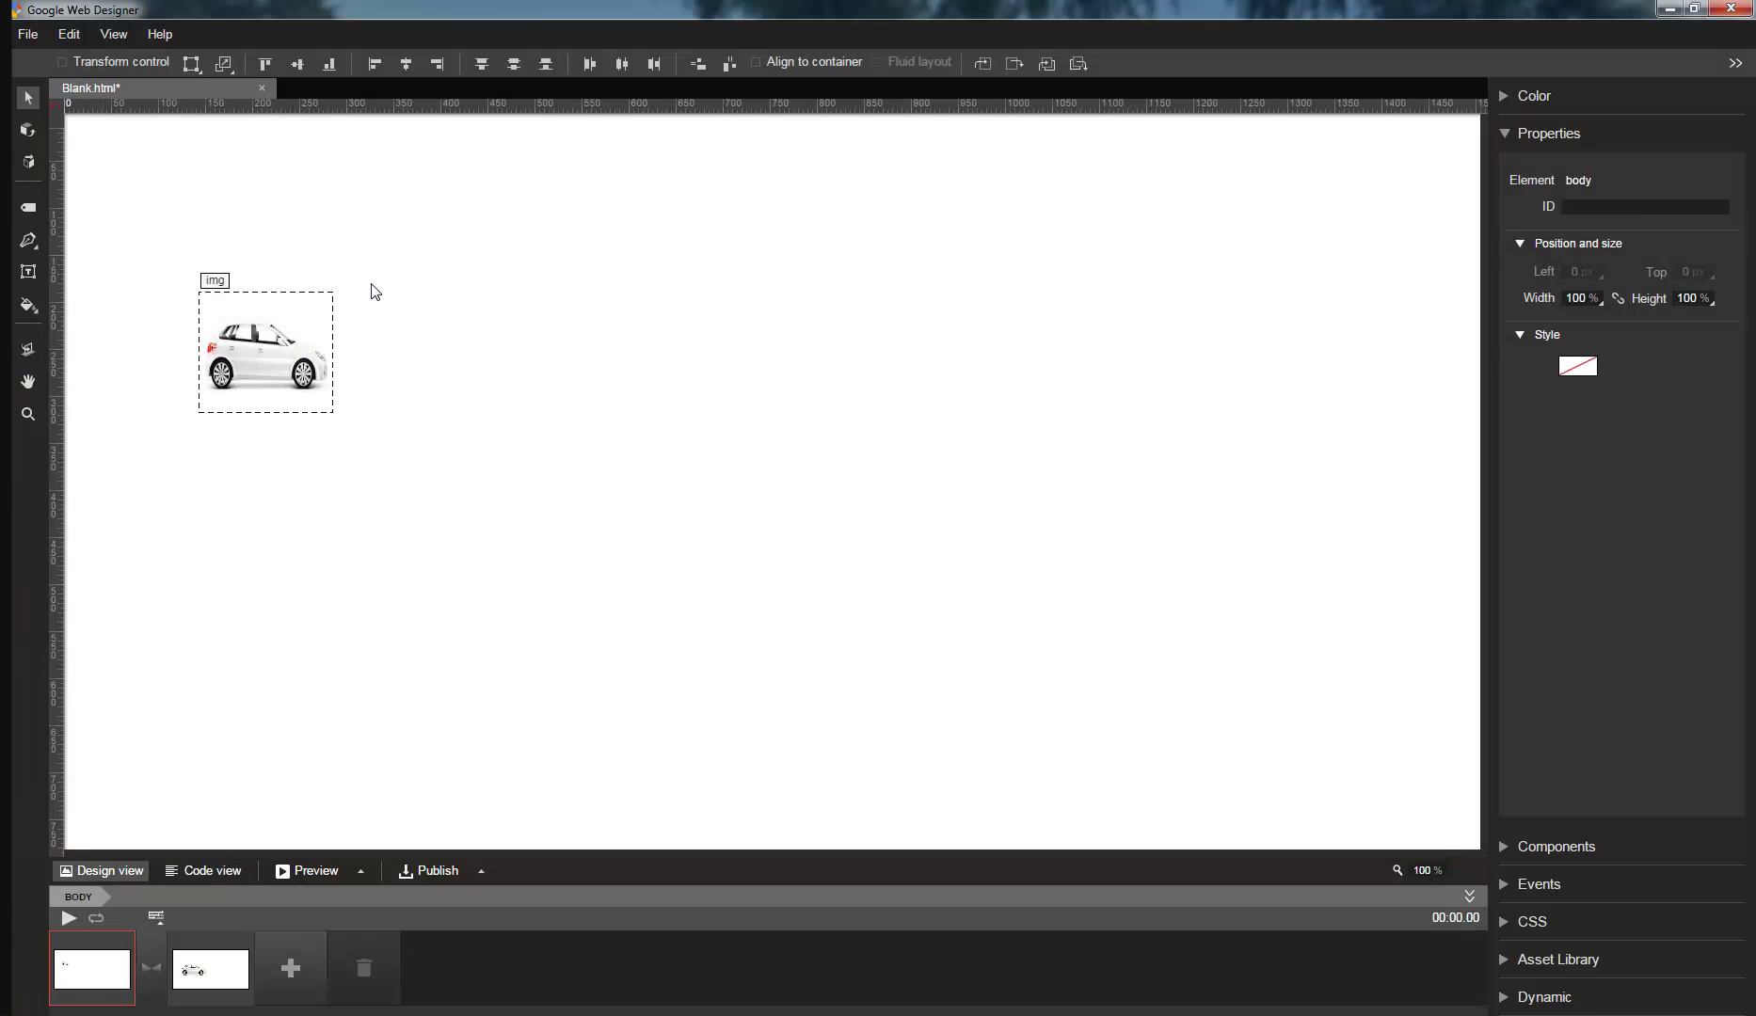
# Replace the second frame with a new one using a 2 s transition
pyautogui.click(225, 973)
pyautogui.click(363, 969)
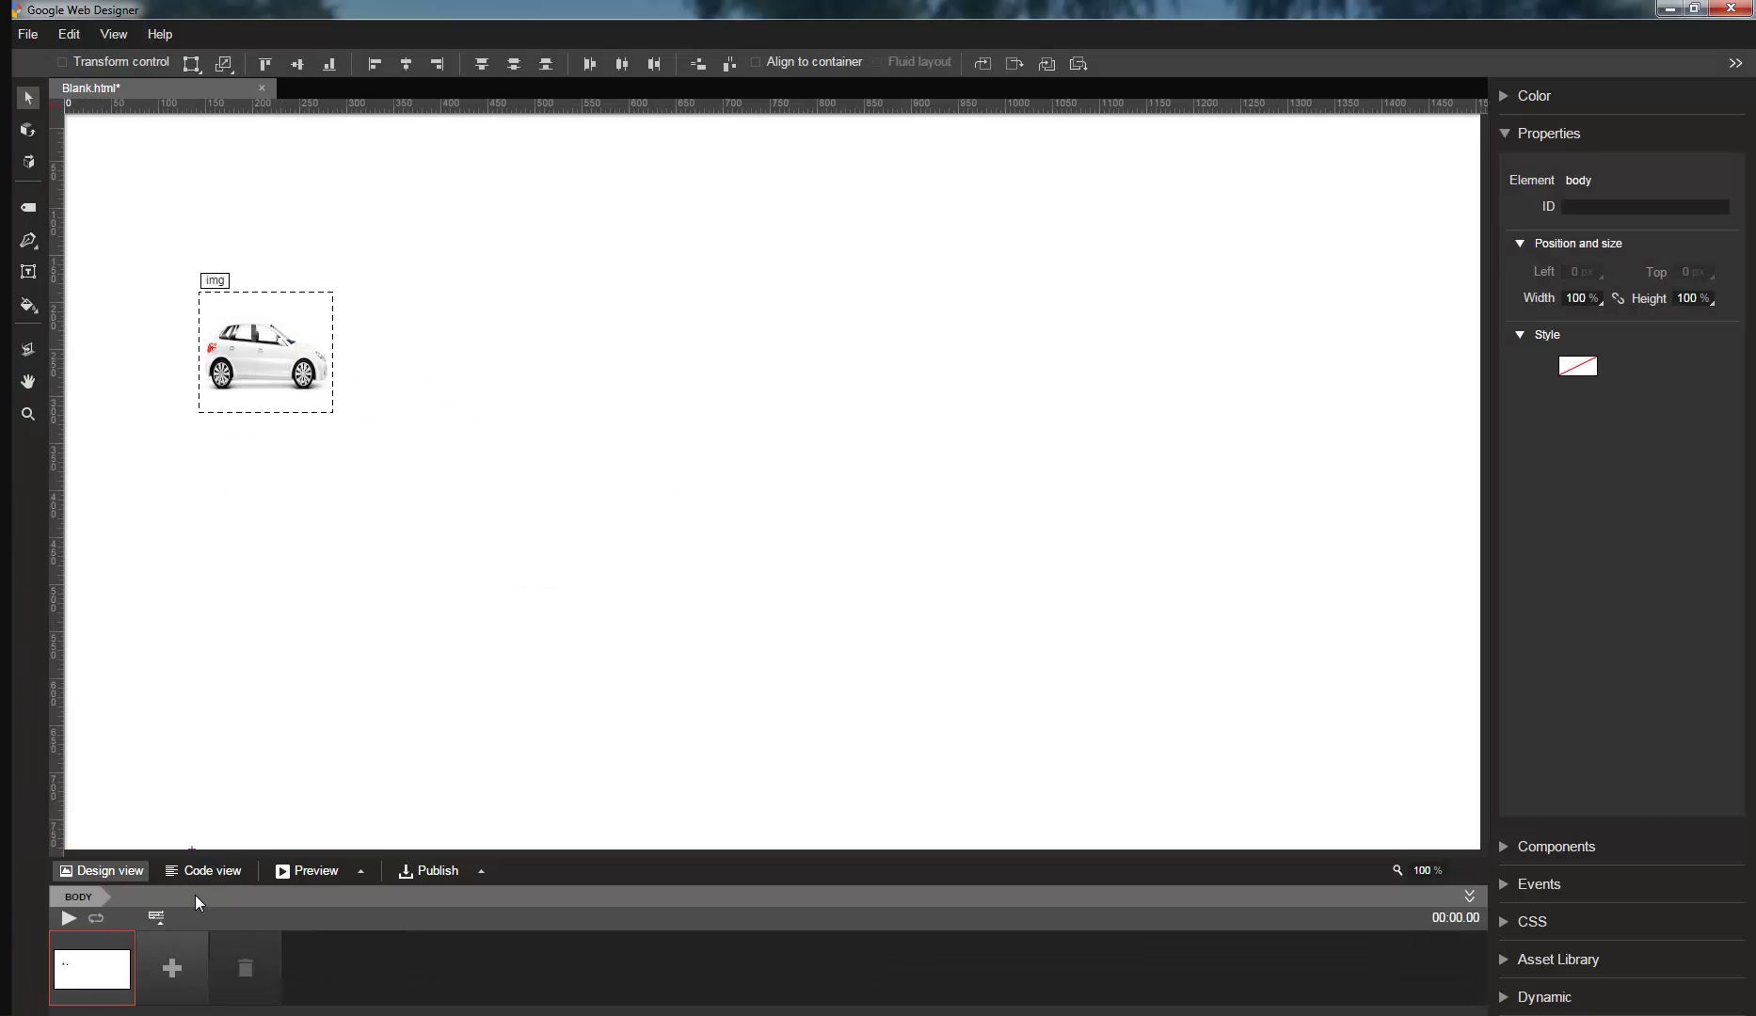
pyautogui.click(172, 969)
pyautogui.click(149, 968)
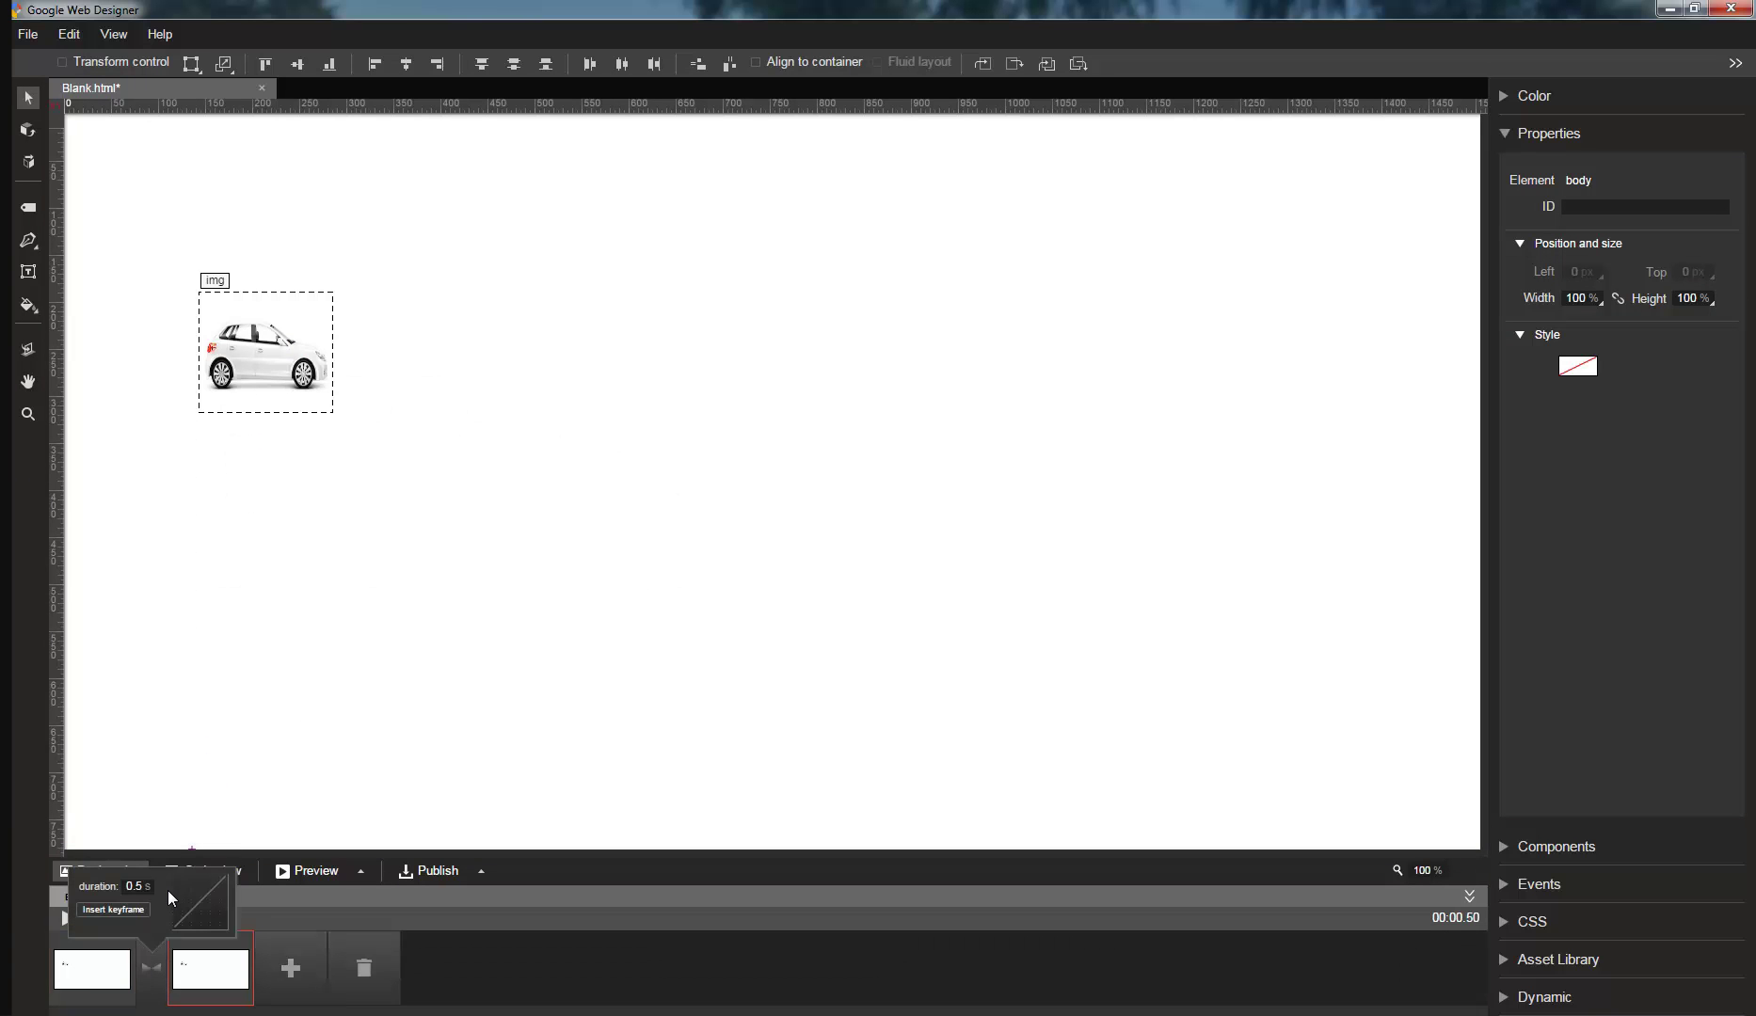
pyautogui.write('2')
pyautogui.press('Return')
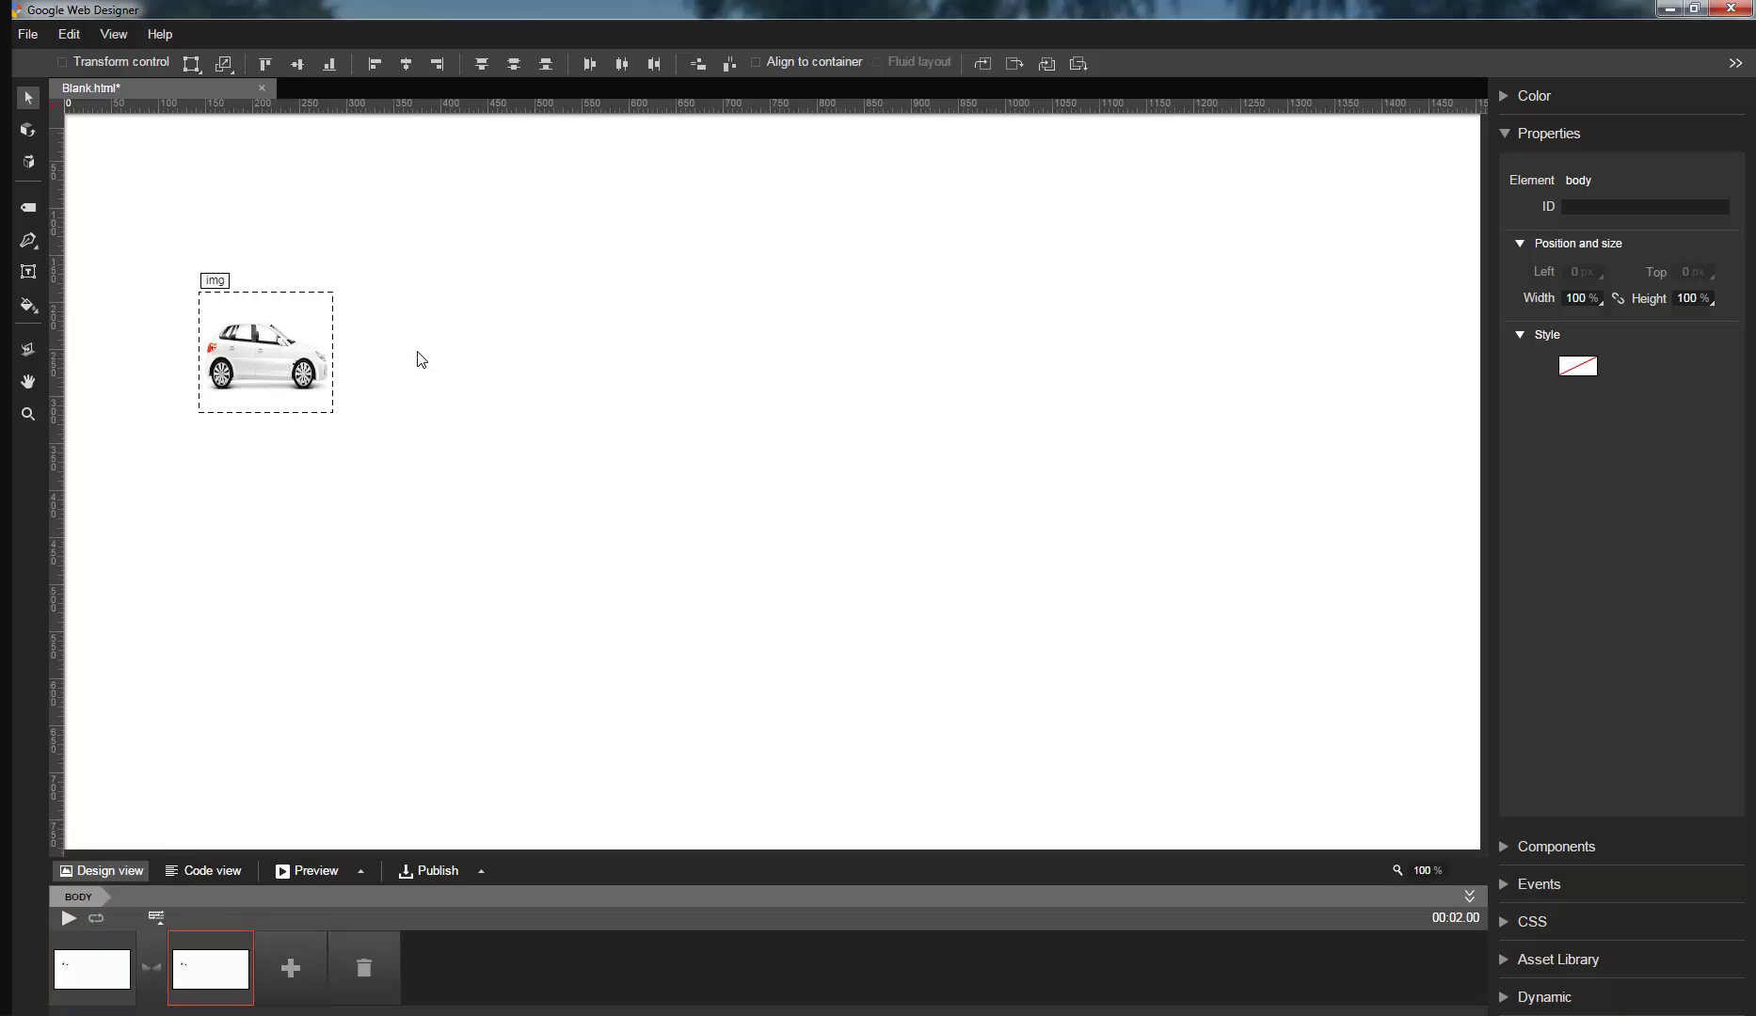
# Move the car about 443 px right in that frame and play the preview
pyautogui.moveTo(421, 359); pyautogui.dragTo(716, 367)
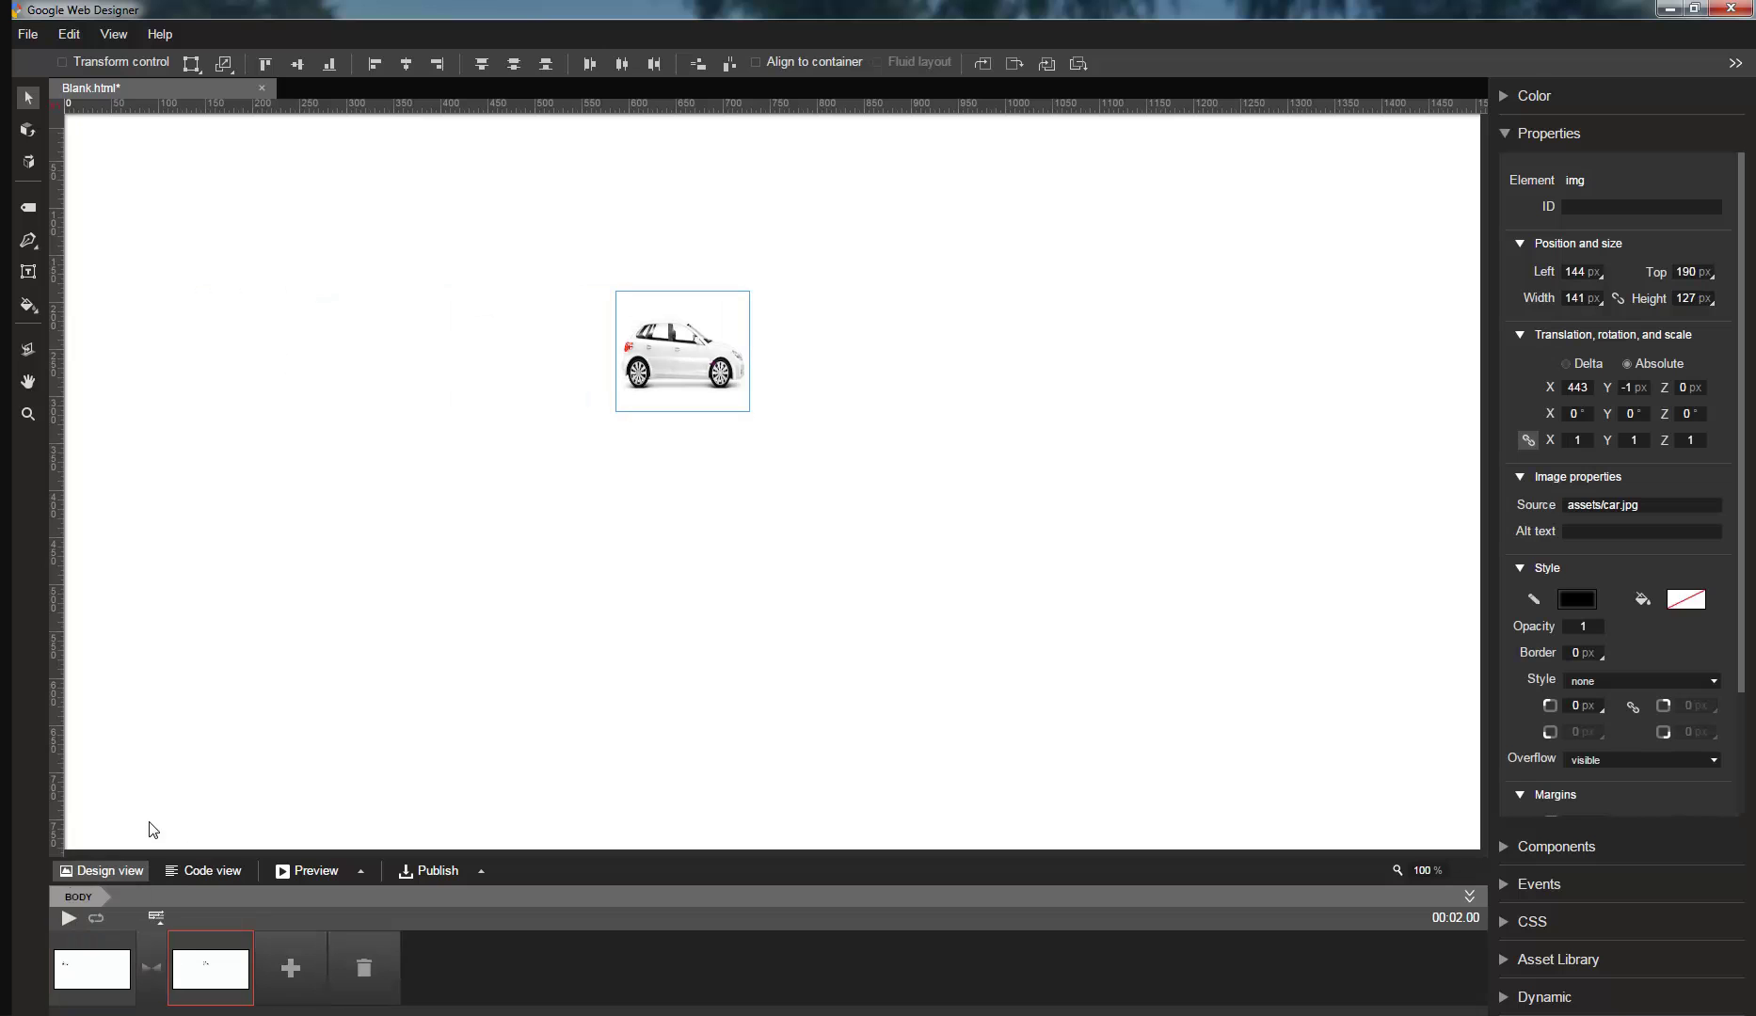
pyautogui.click(1689, 415)
pyautogui.click(1070, 479)
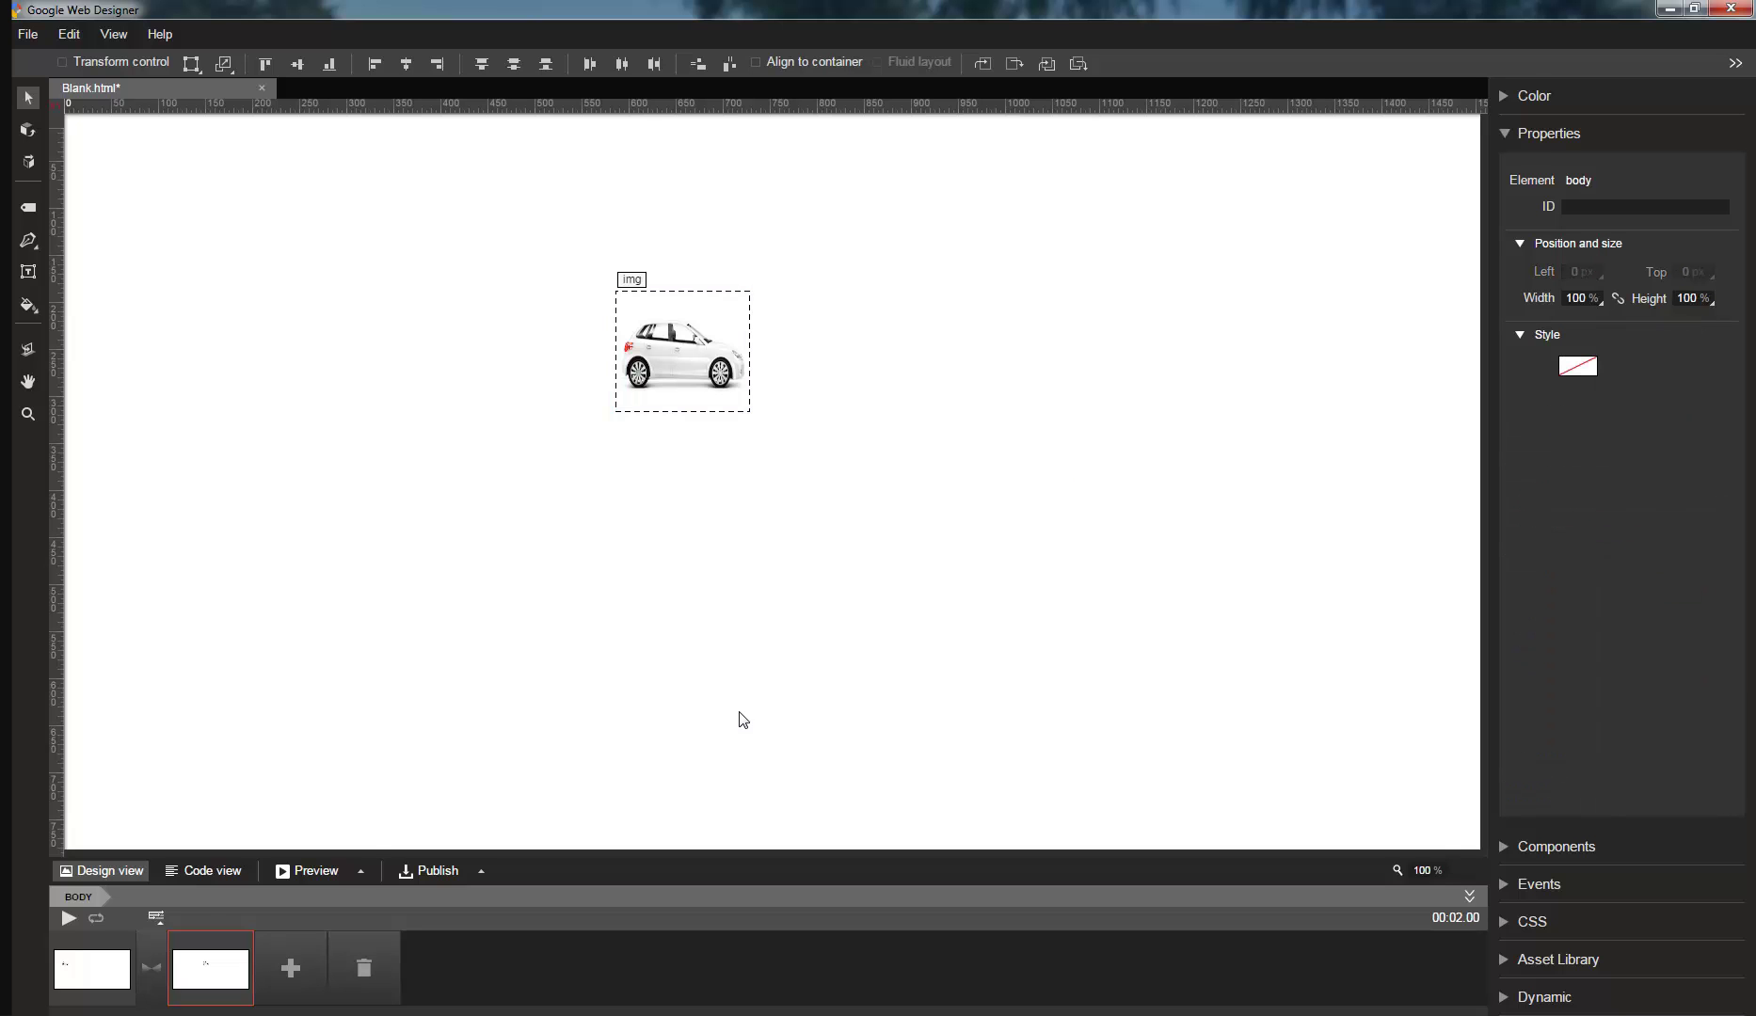
pyautogui.click(69, 920)
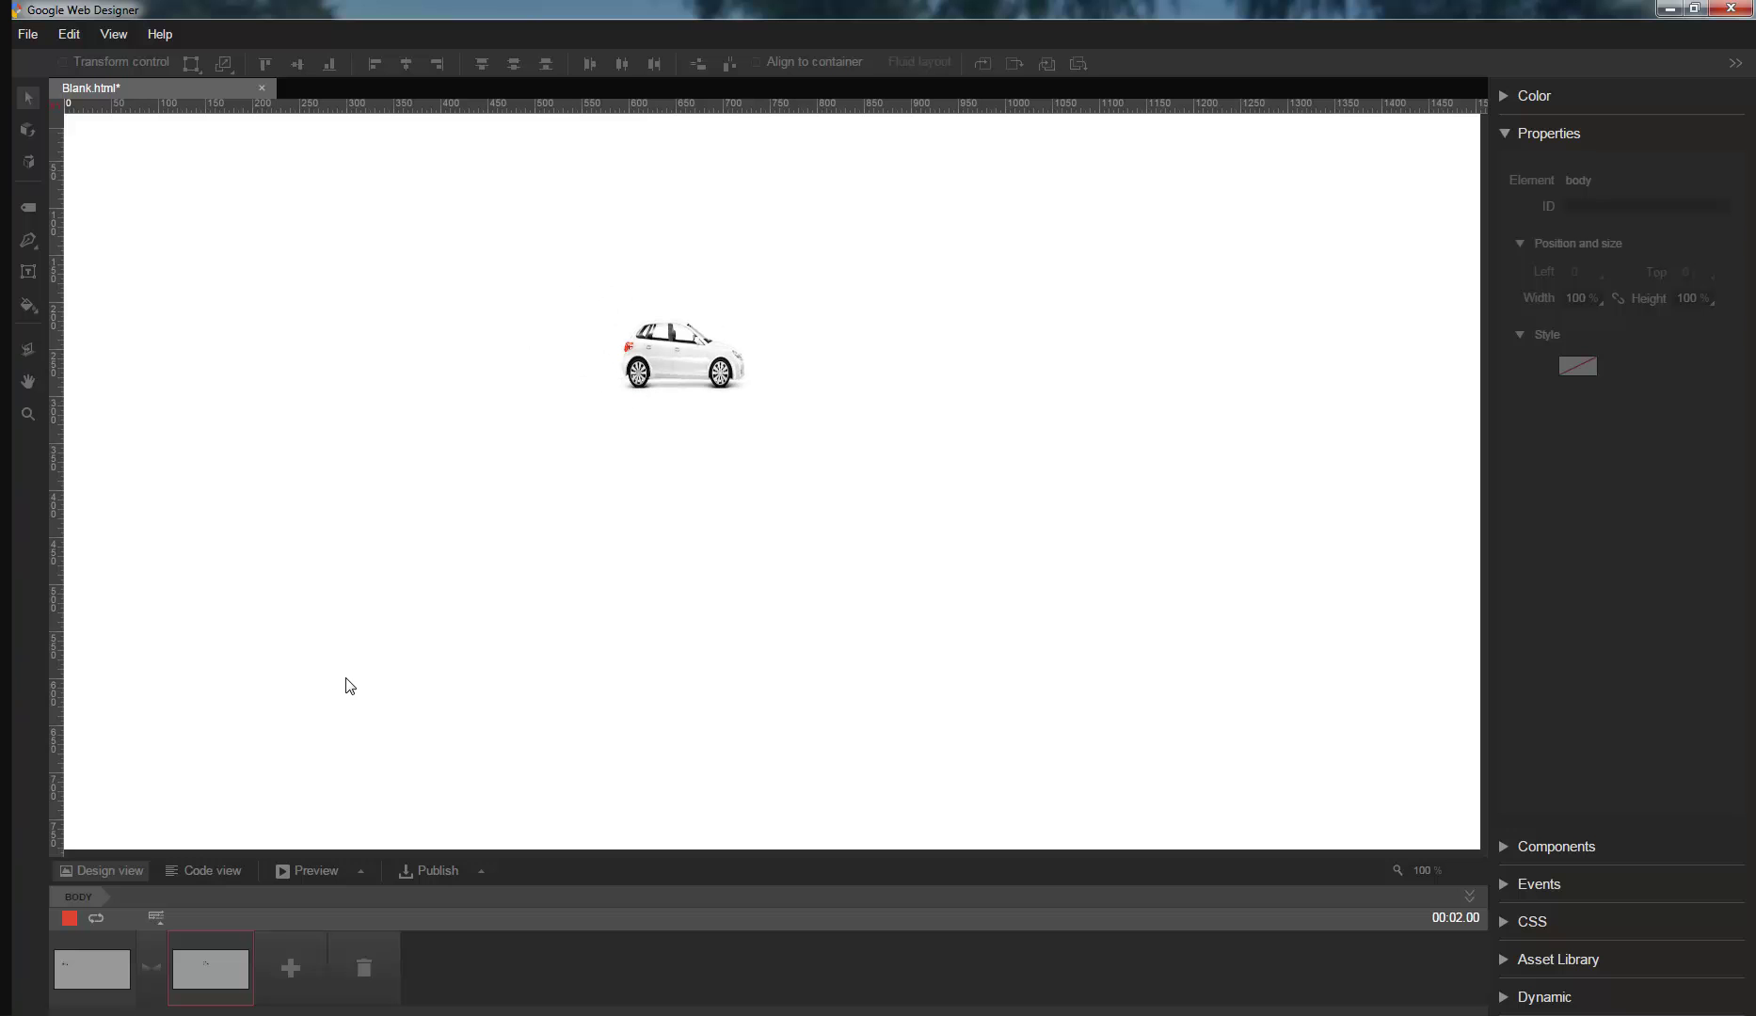
# Delete the 2 s keyframe and add two new keyframes to the car image
pyautogui.click(69, 920)
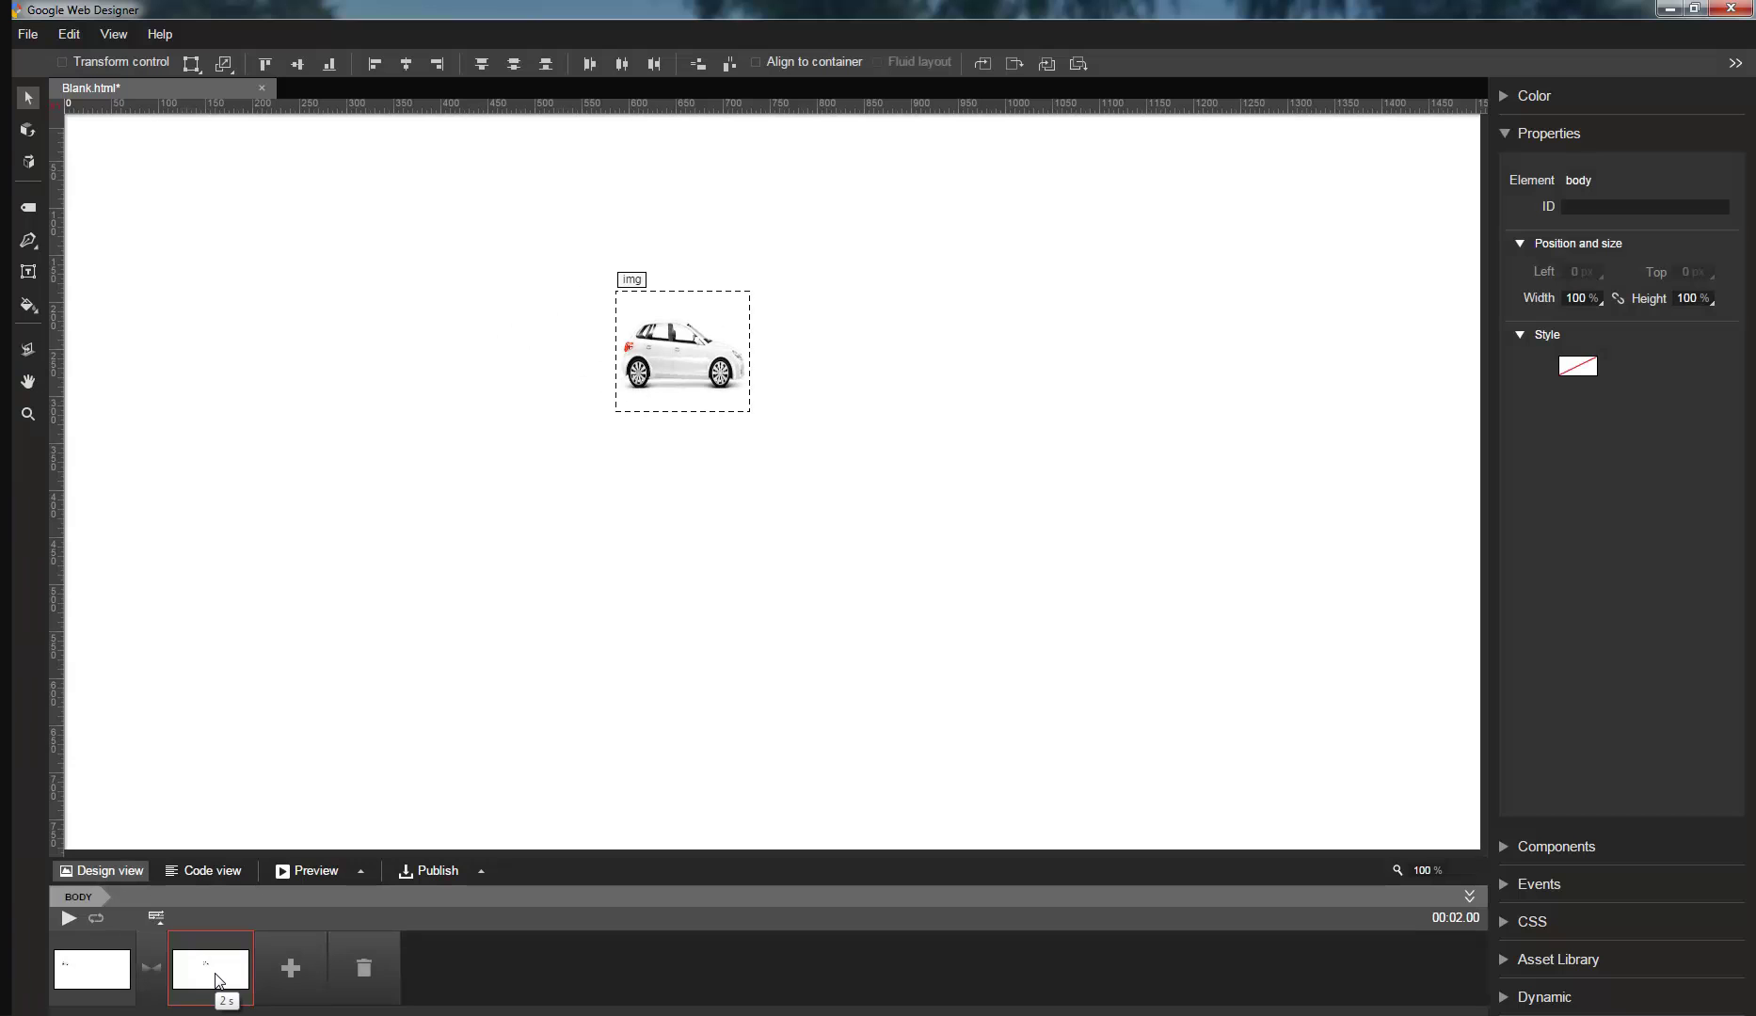
pyautogui.click(367, 971)
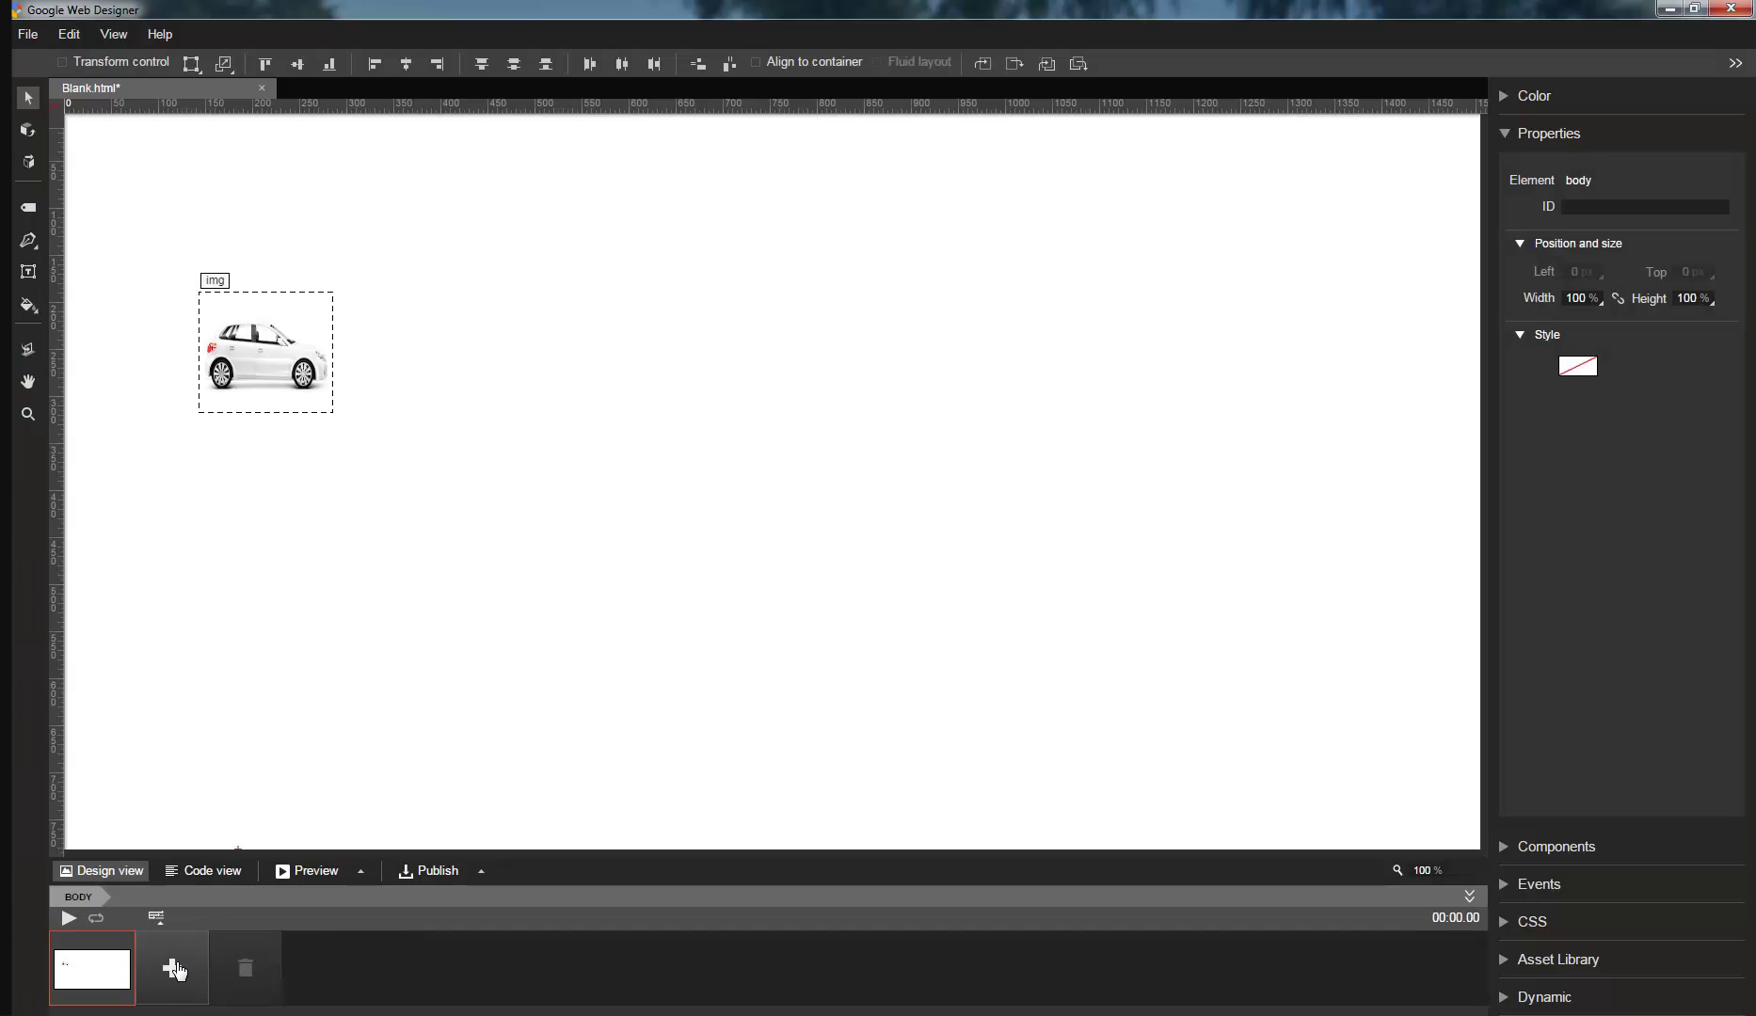
pyautogui.click(271, 449)
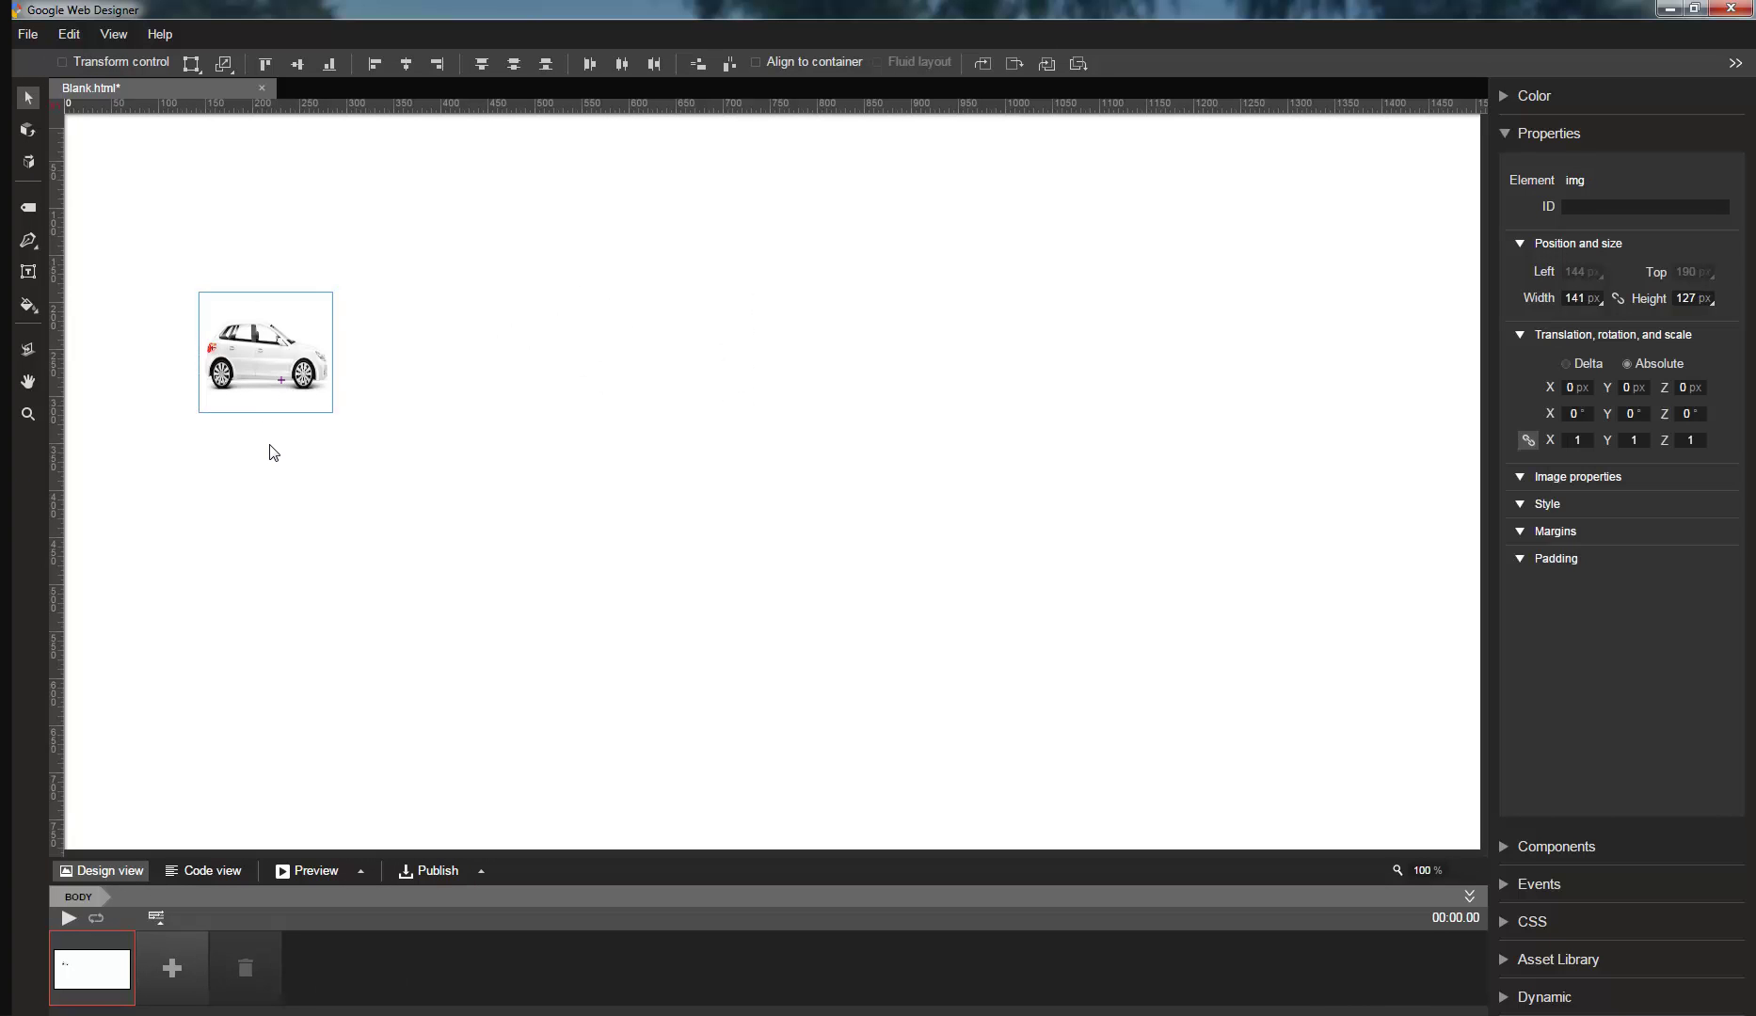
pyautogui.click(172, 967)
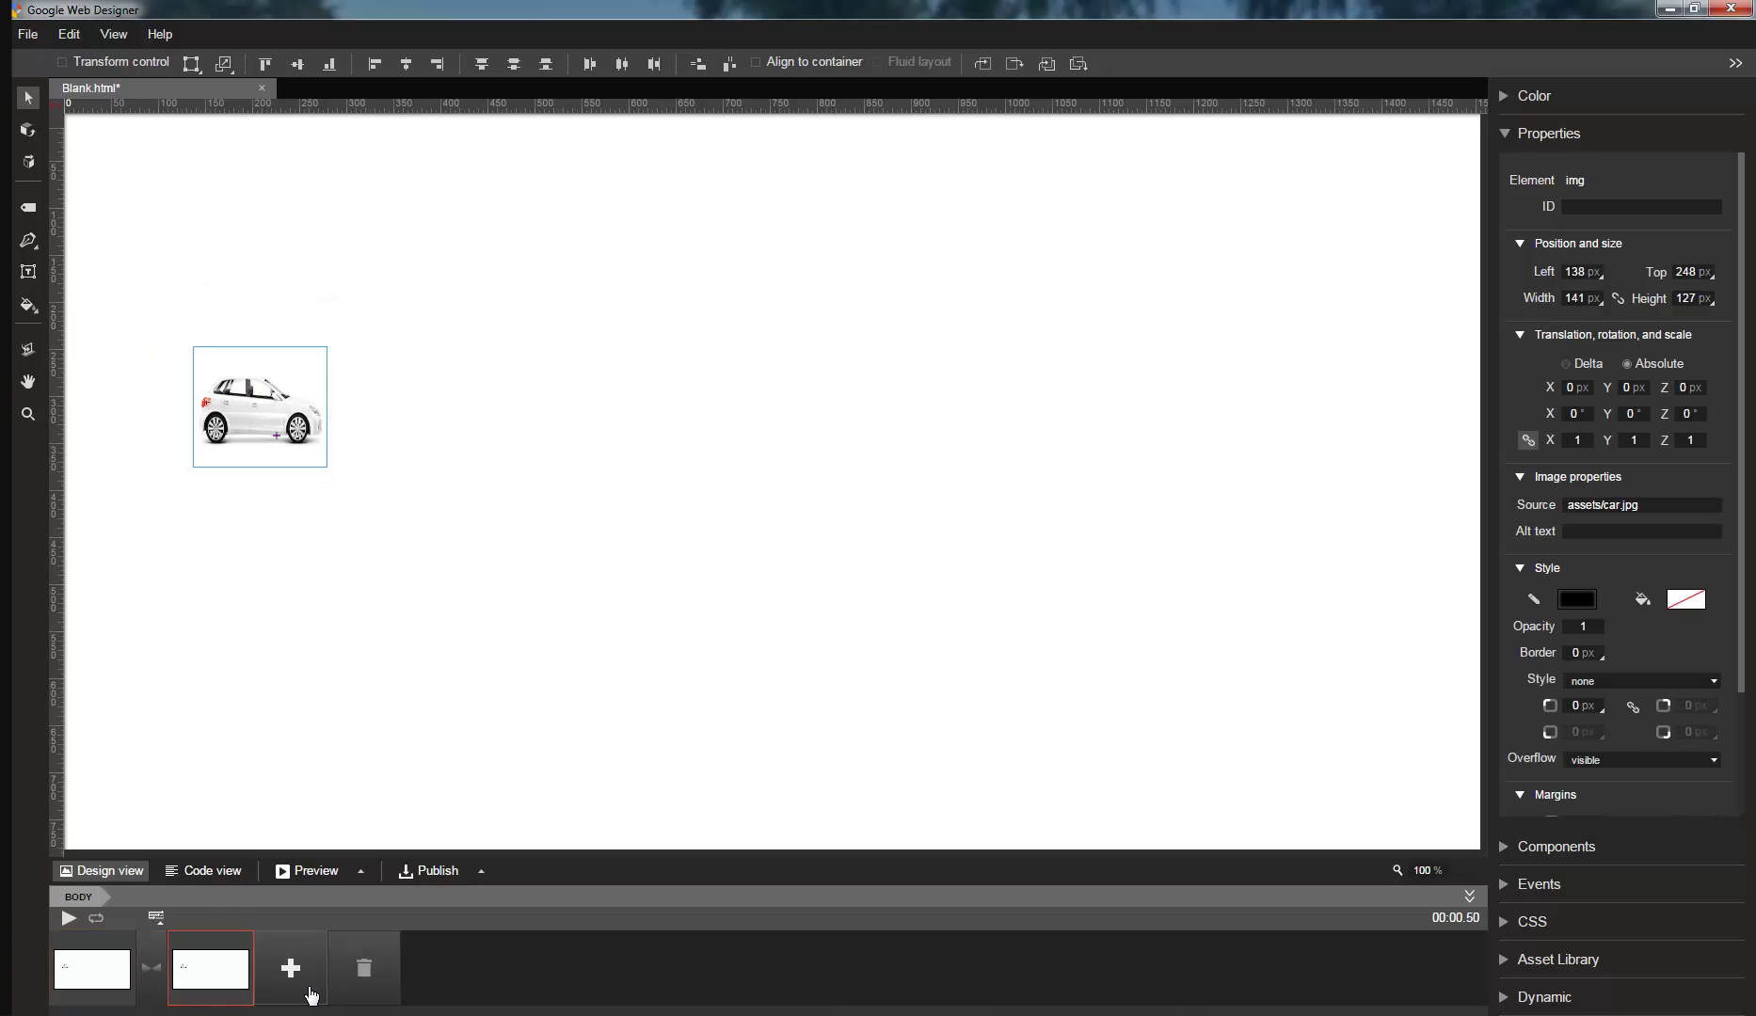
pyautogui.click(289, 967)
# Raise the car about 213 px (X 7, Y -213) at the 0.5 s frame and preview the bounce
pyautogui.click(223, 975)
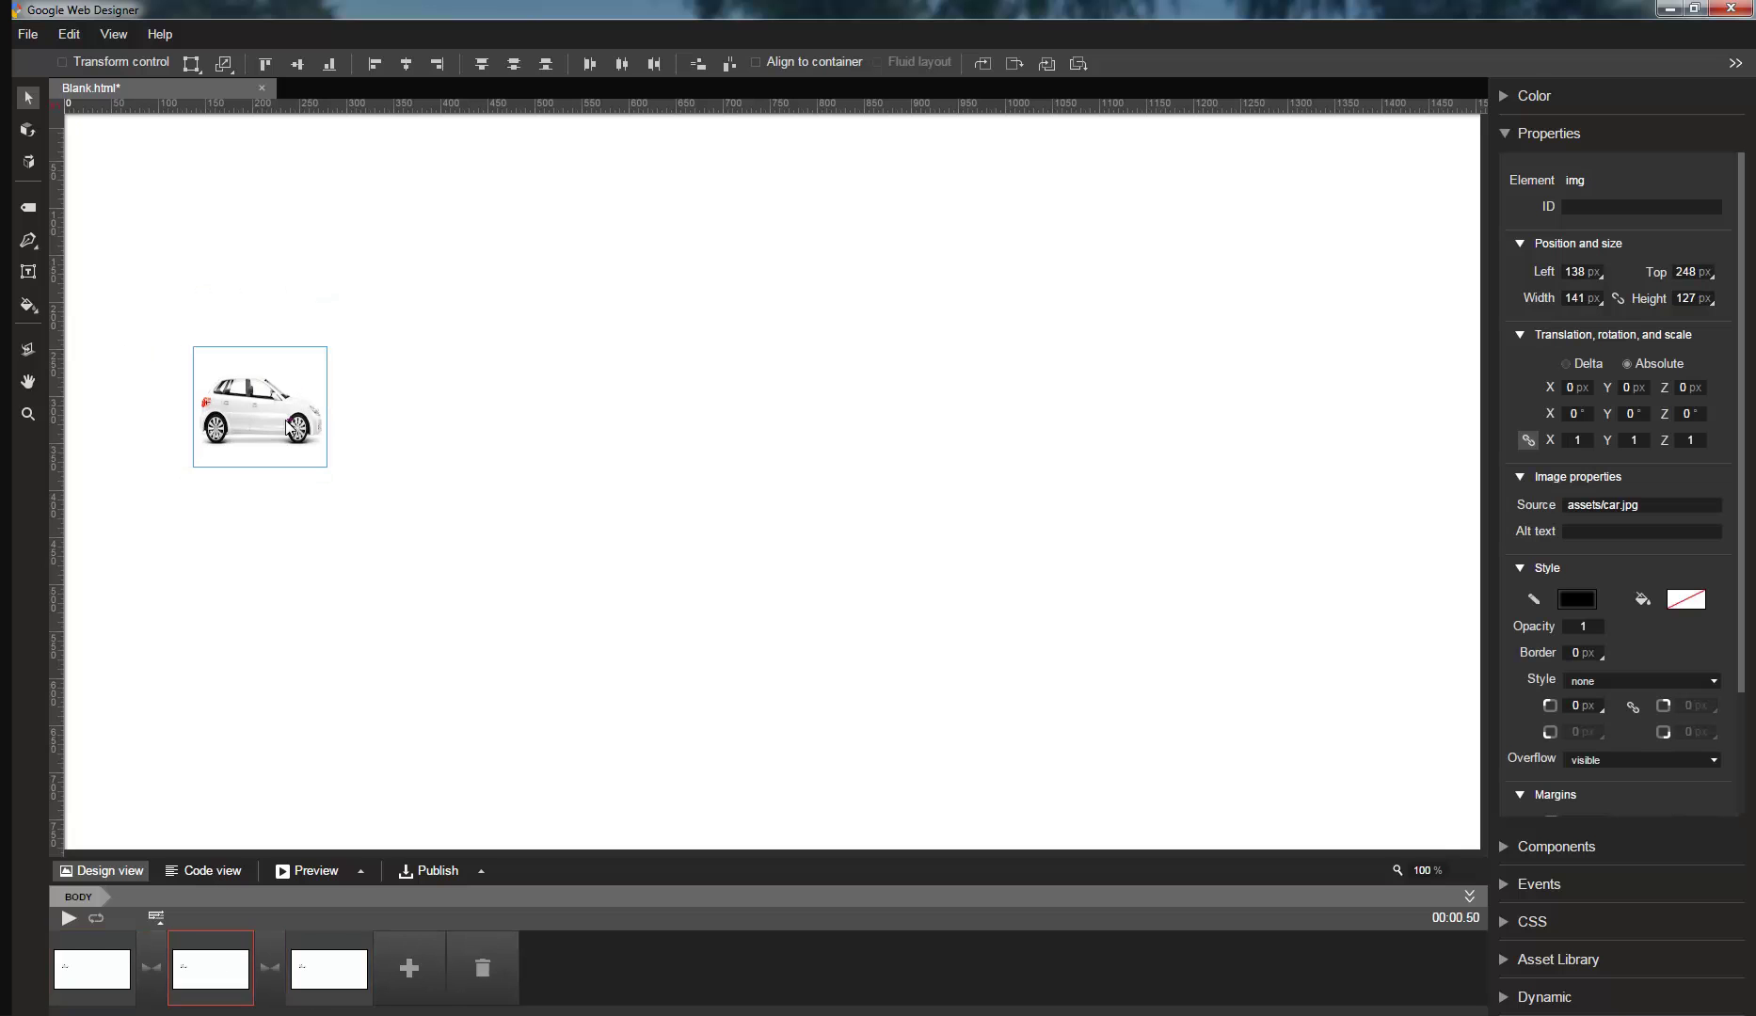
pyautogui.moveTo(284, 423); pyautogui.dragTo(289, 227)
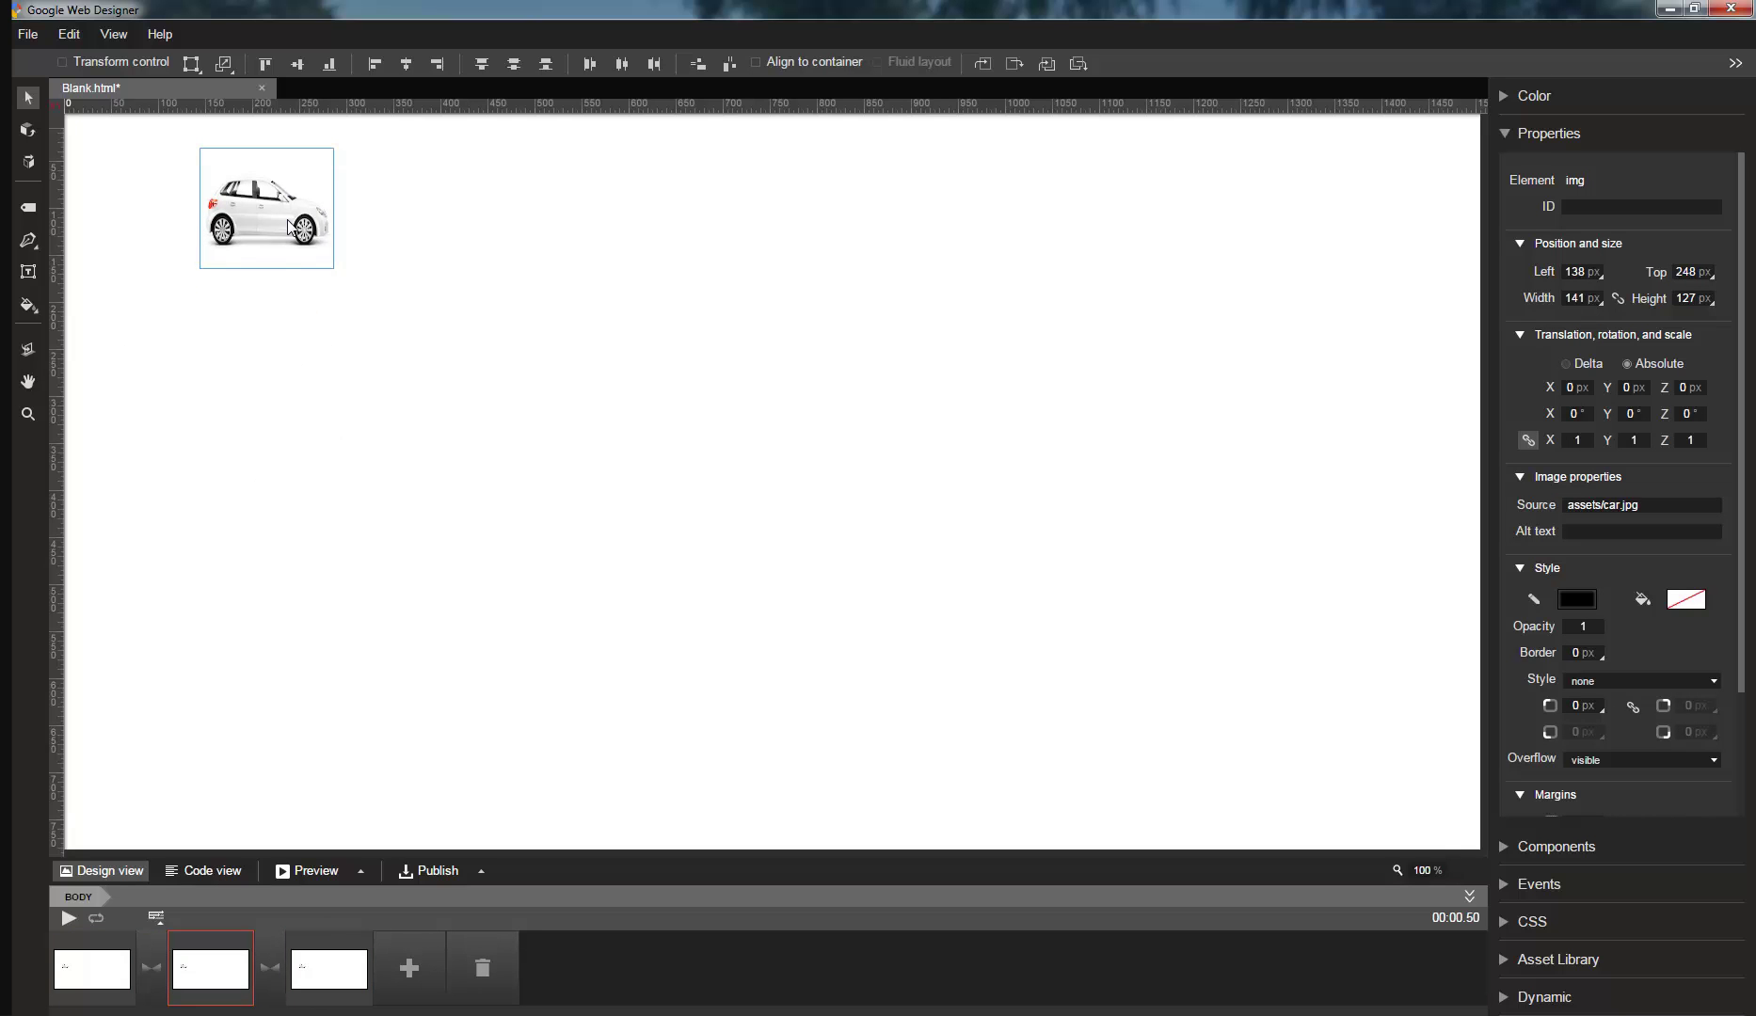
pyautogui.click(69, 920)
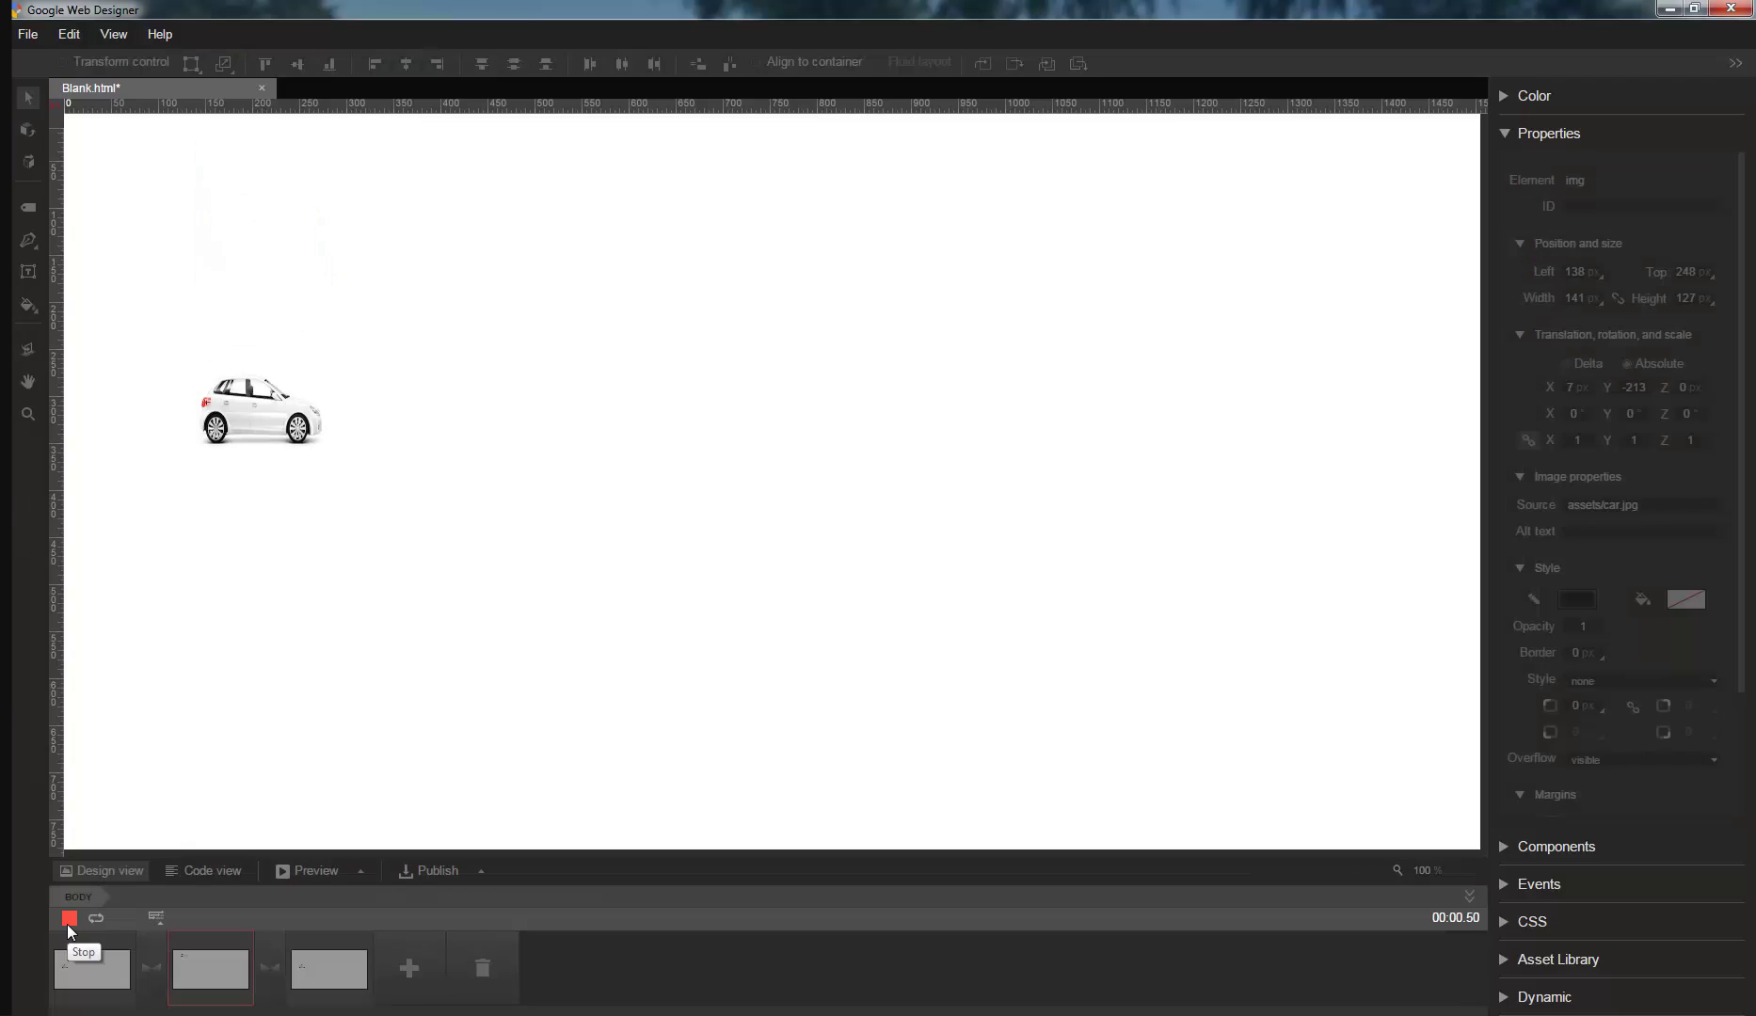
pyautogui.click(69, 921)
# In the advanced timeline, set the car's bounce animation to loop 3 times and play it
pyautogui.click(157, 917)
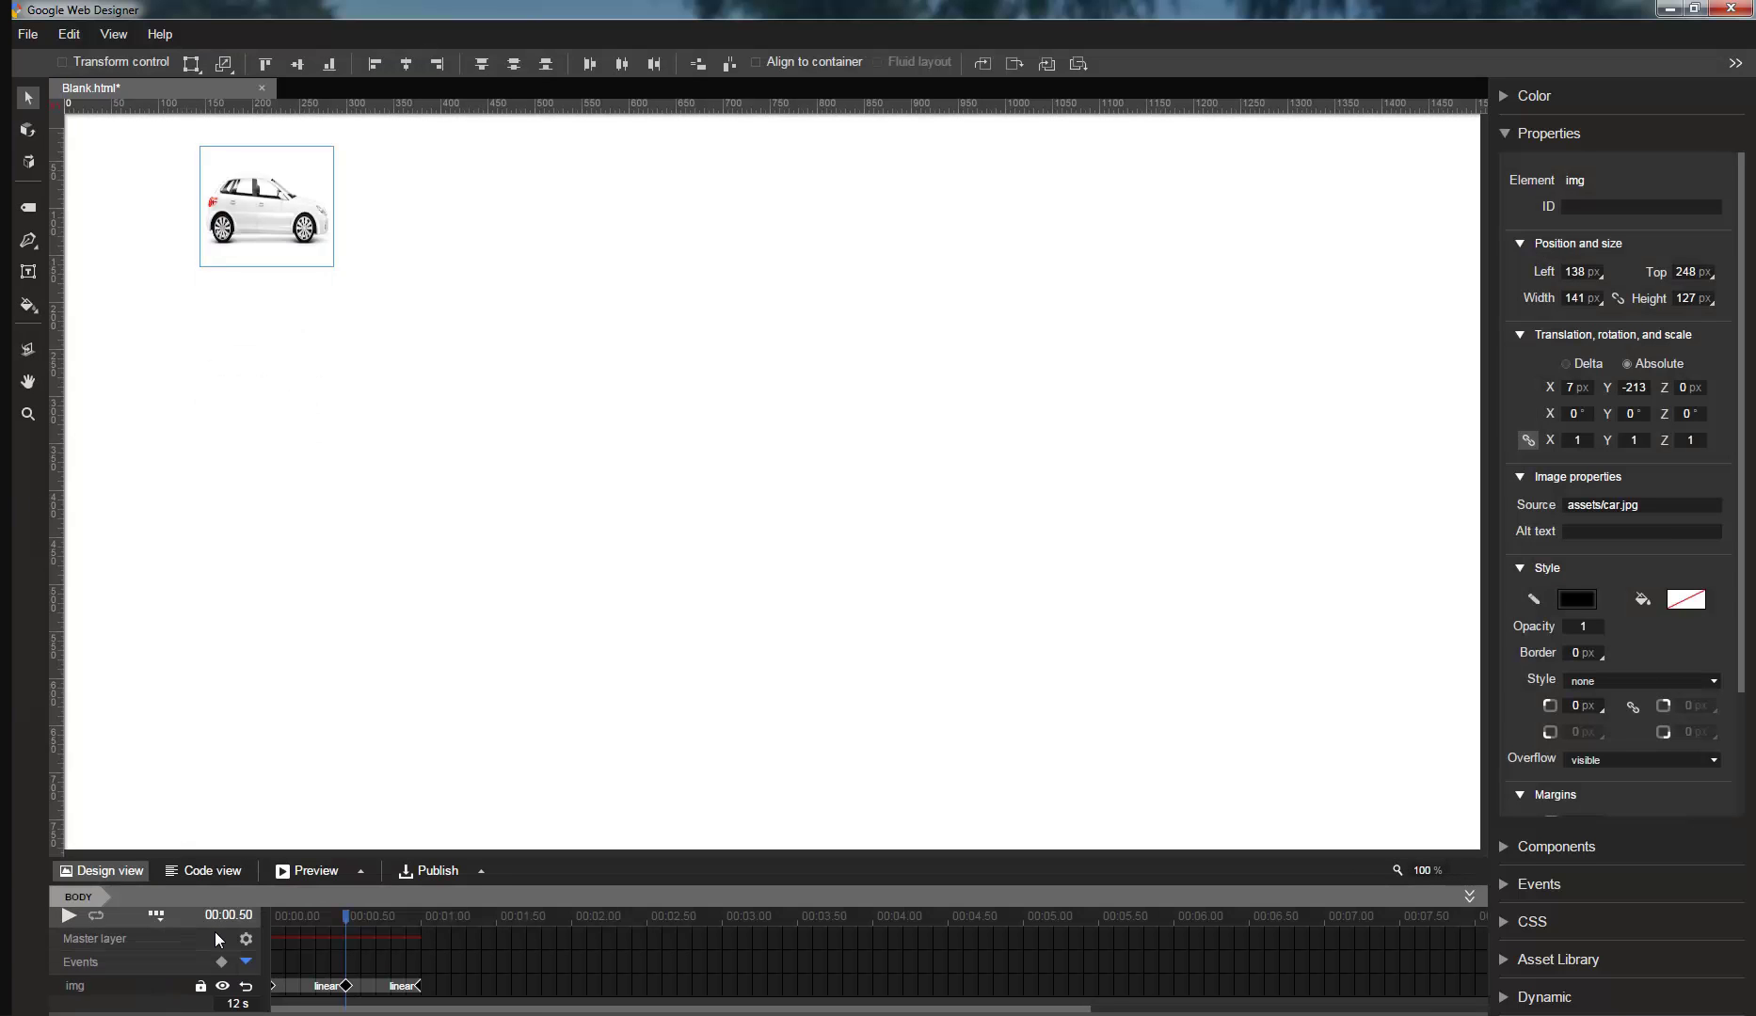
pyautogui.click(248, 992)
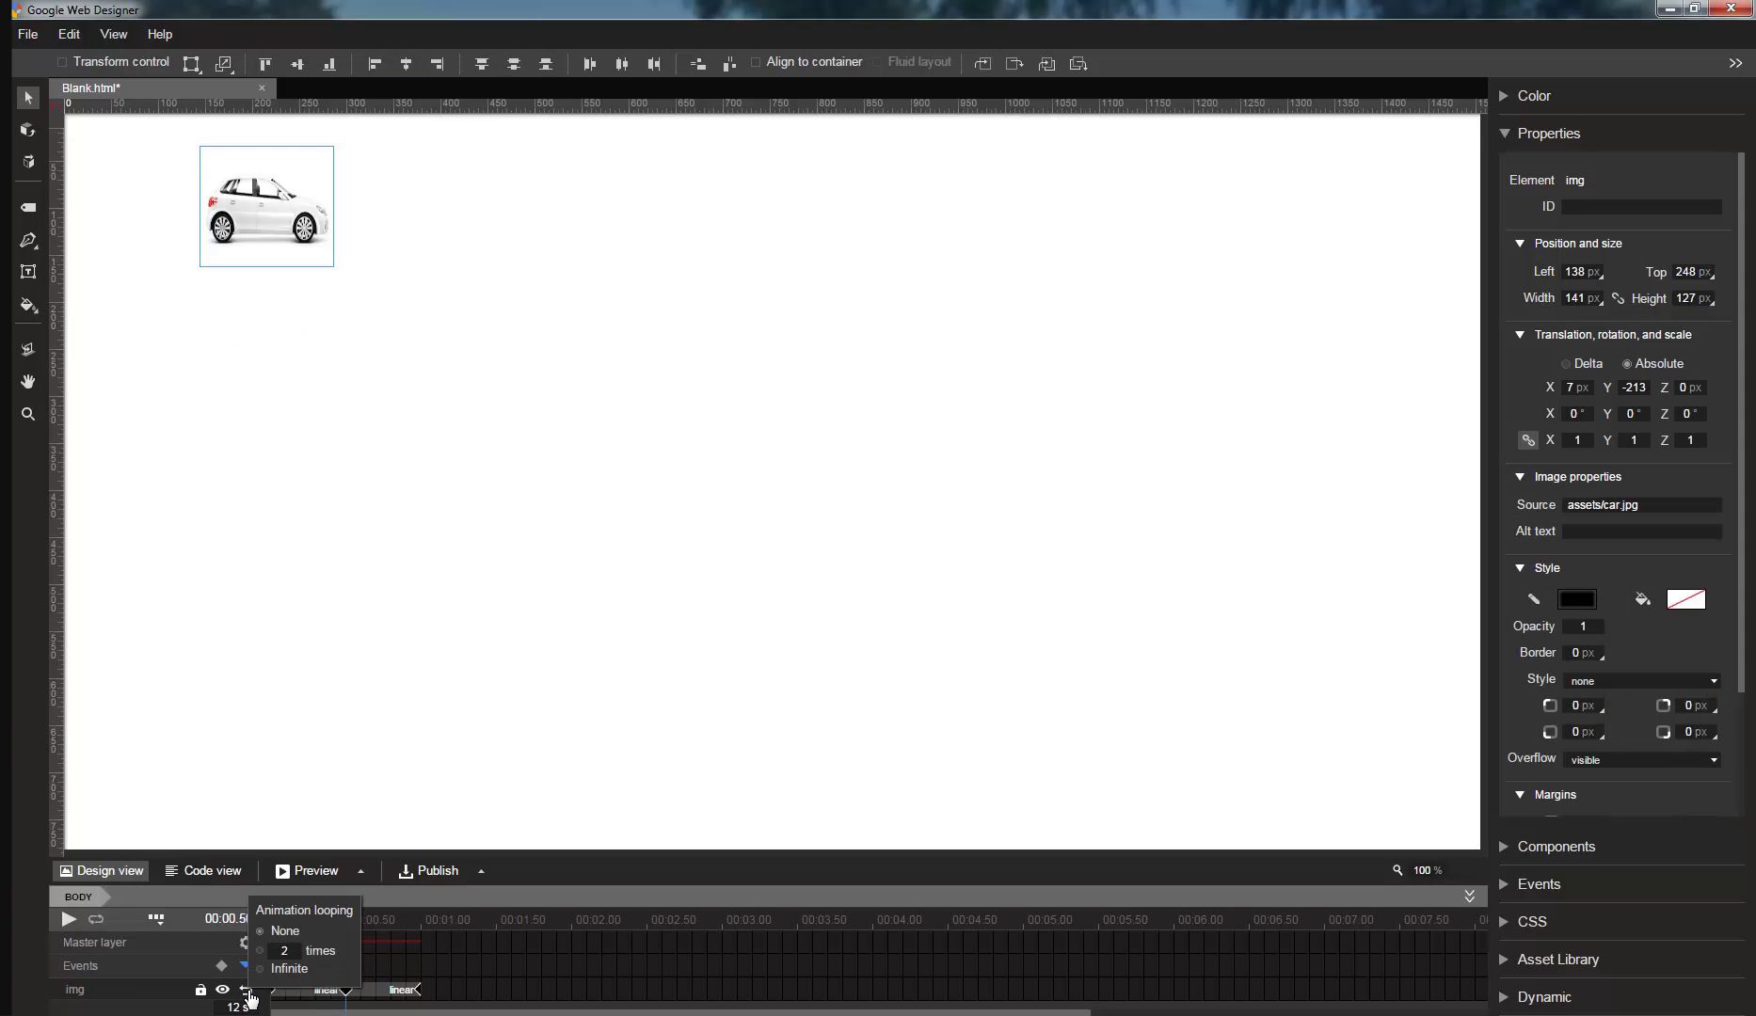
pyautogui.click(288, 952)
pyautogui.press('Return')
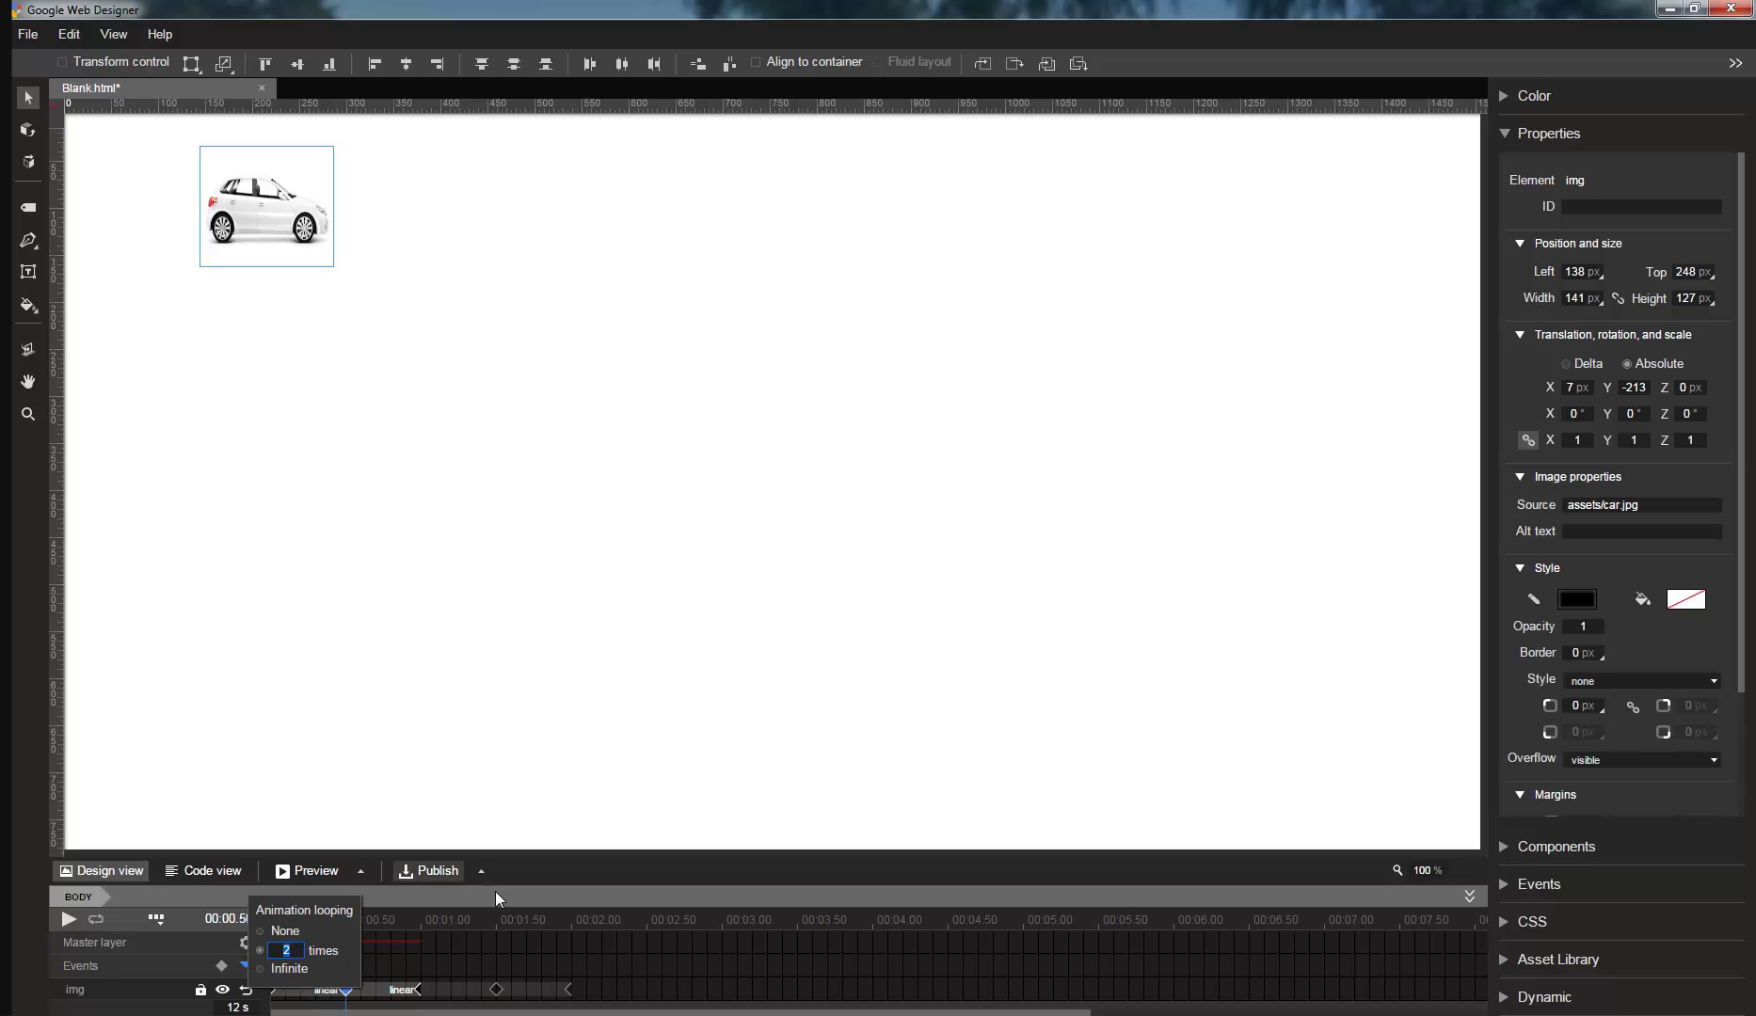
pyautogui.write('3')
pyautogui.click(78, 897)
pyautogui.click(68, 920)
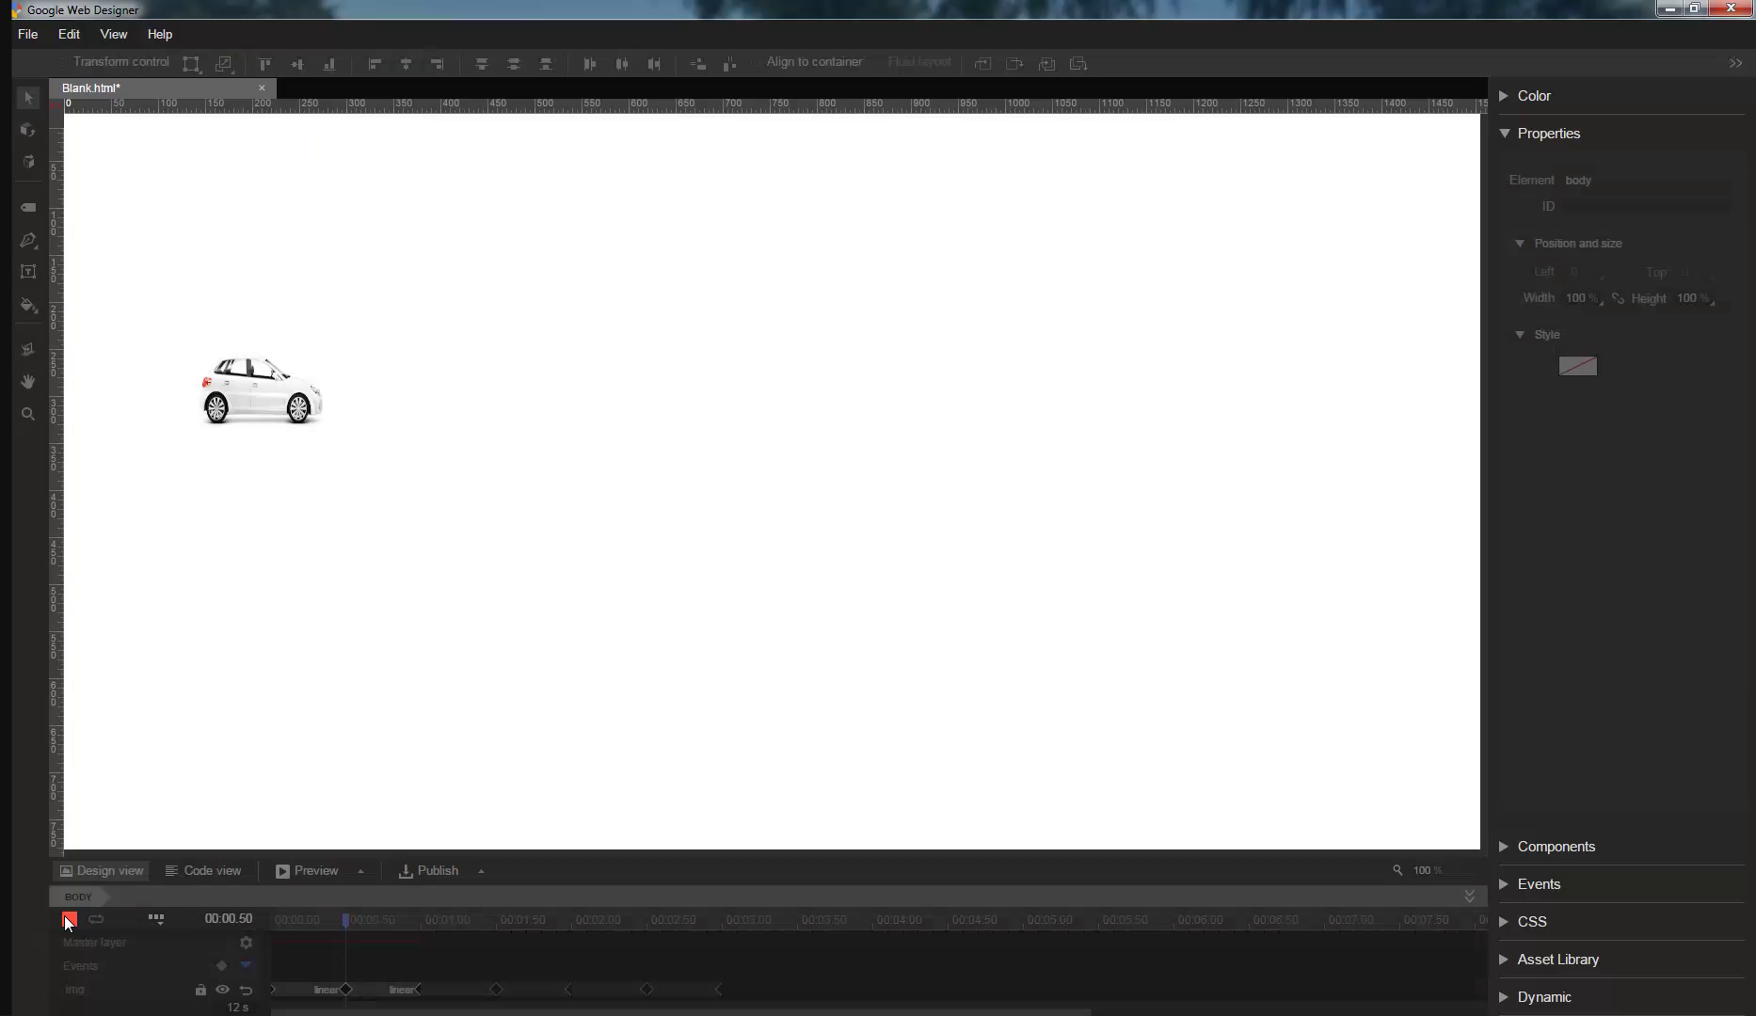